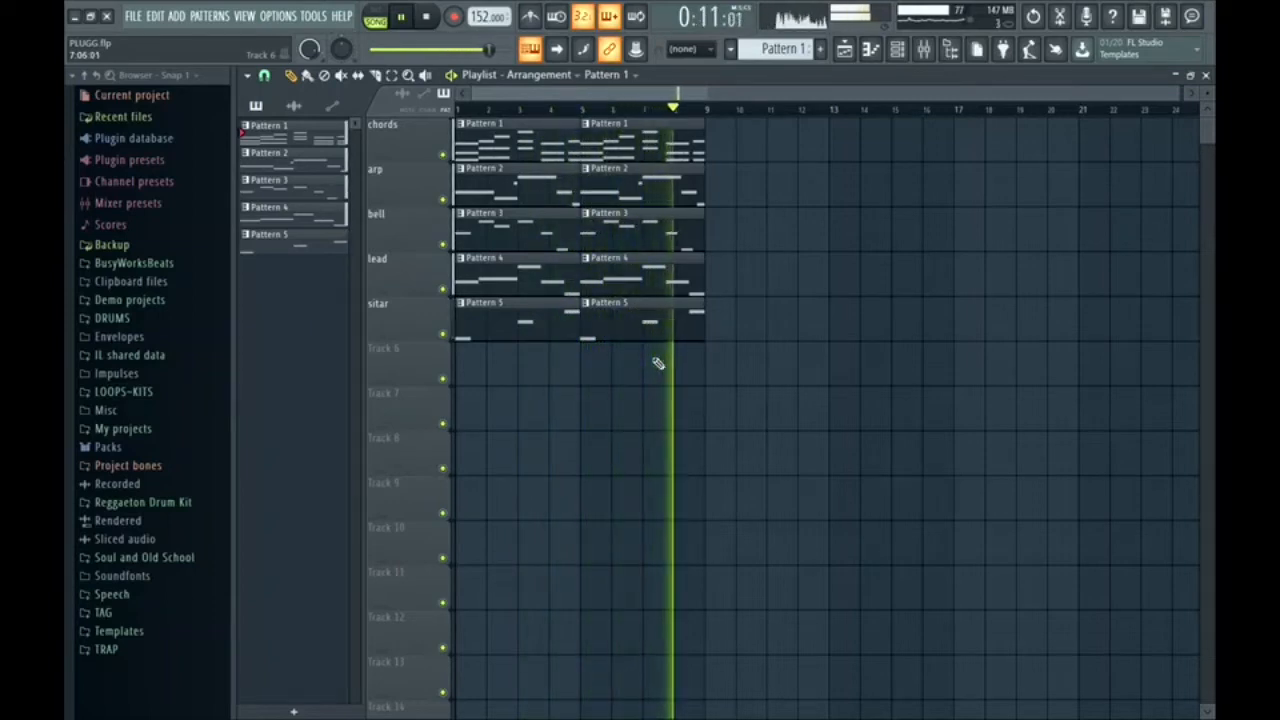
Stop the playback of the arrangement and leave all playlist clips deselected.
key("space")
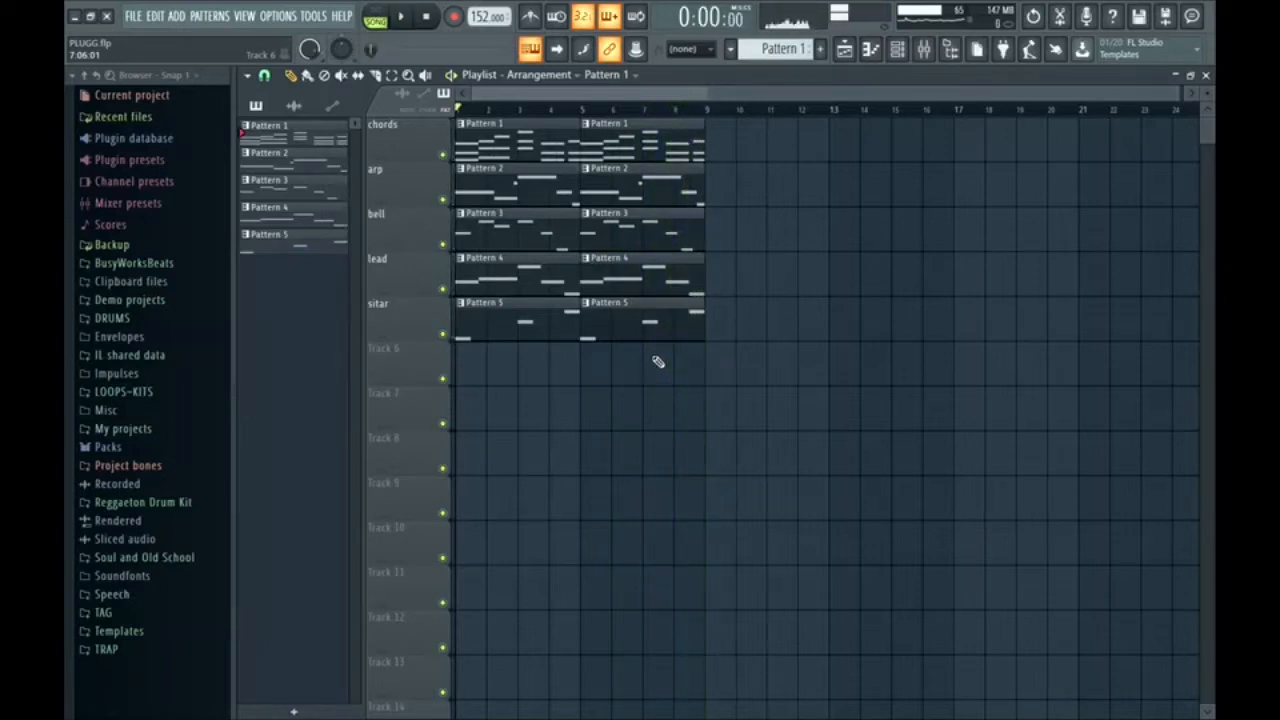
key("ctrl+a")
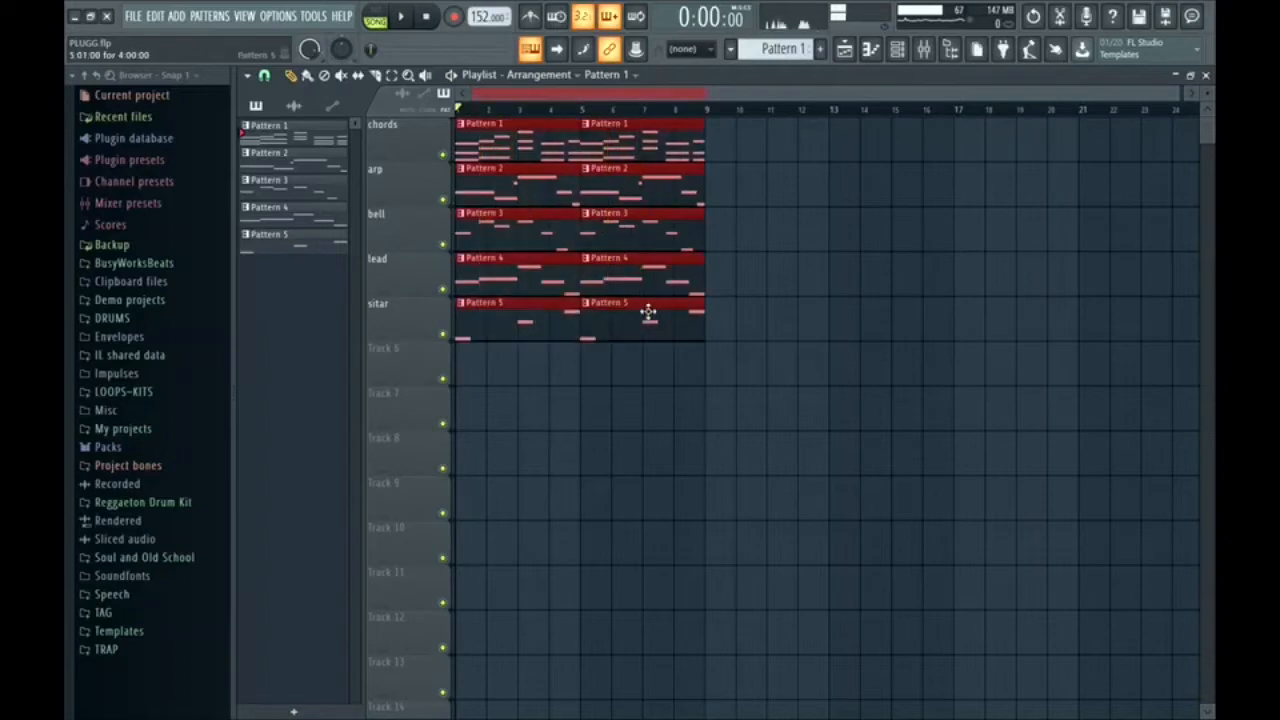
left_click(801, 335)
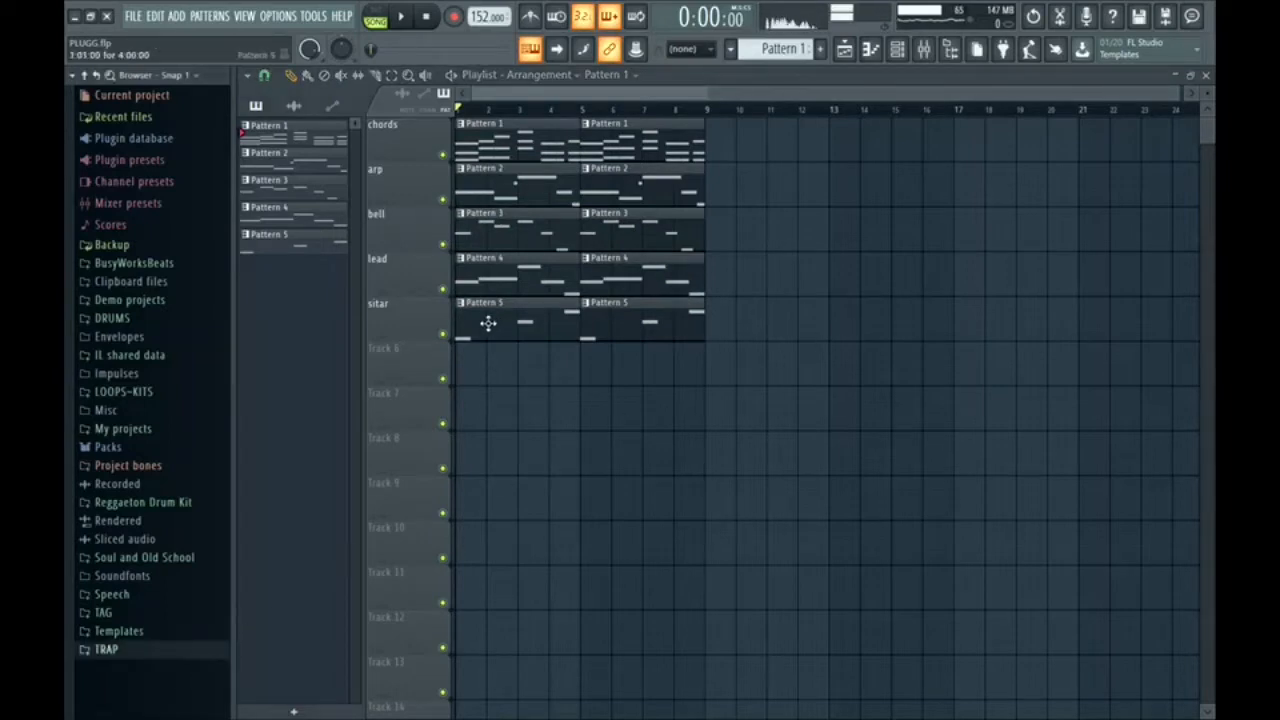
Load the (SXJ) 808 (2) sample from the TRAP > MexikoDro > 808s folder into a new channel.
left_click(140, 650)
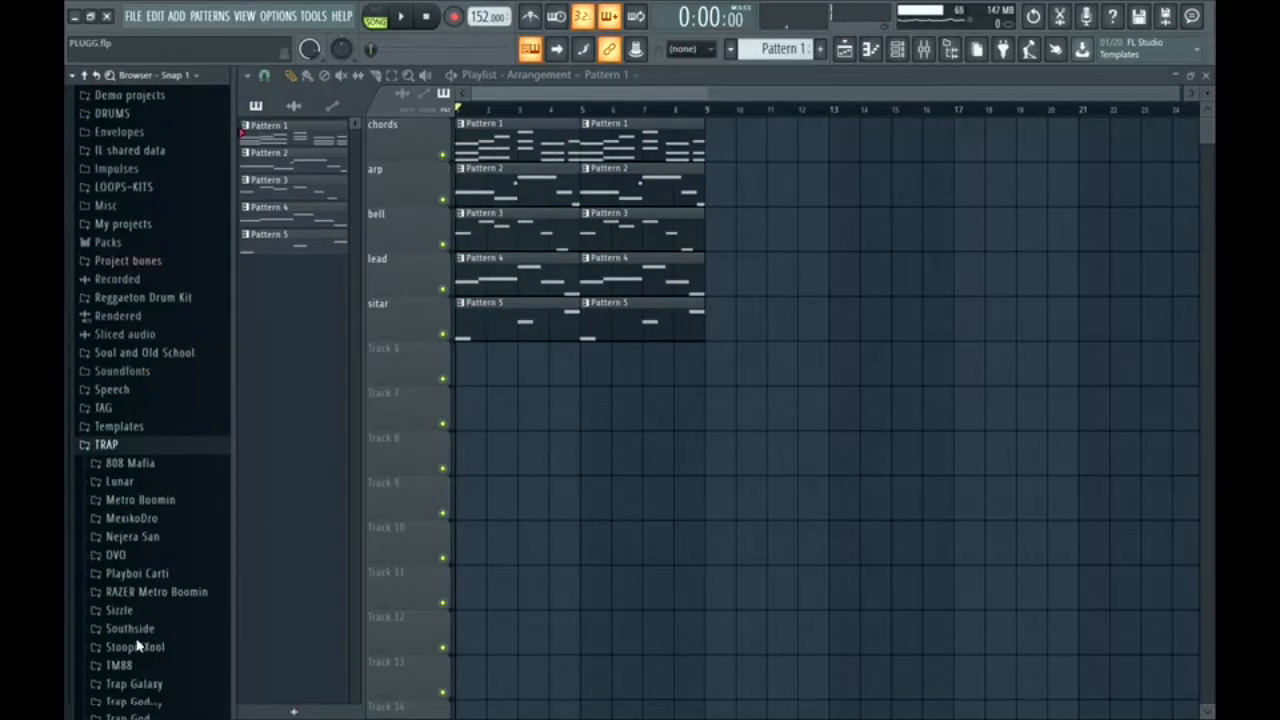
left_click(150, 489)
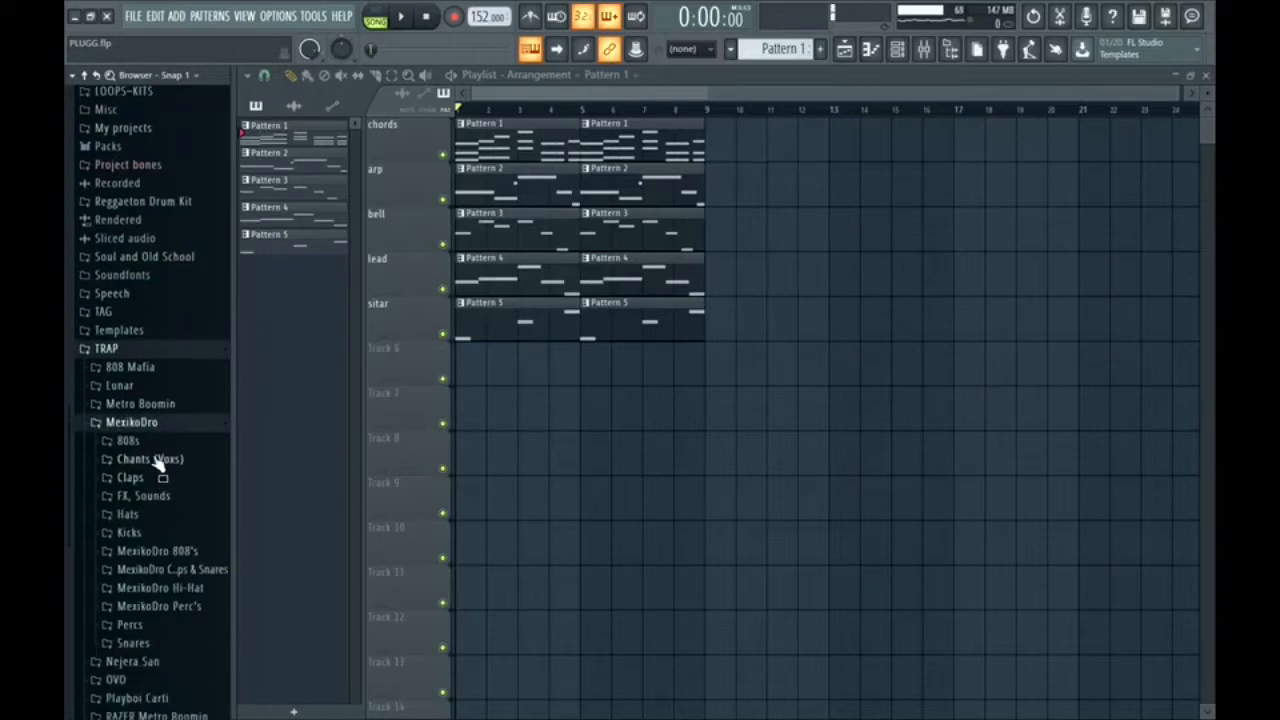
left_click(127, 441)
left_click(150, 458)
left_click(155, 475)
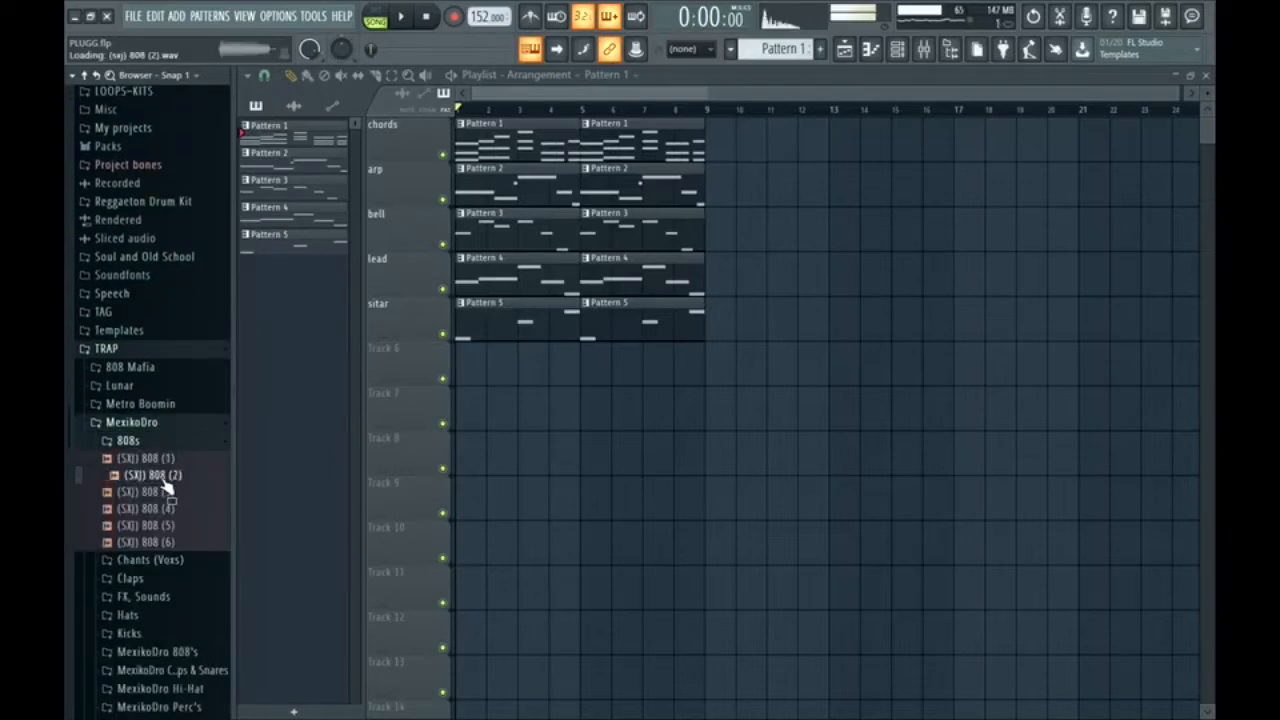
Audition the samples in the MexikoDro Claps folder and open (SXJ) Clap (6) in a new channel.
left_click(185, 578)
left_click(188, 563)
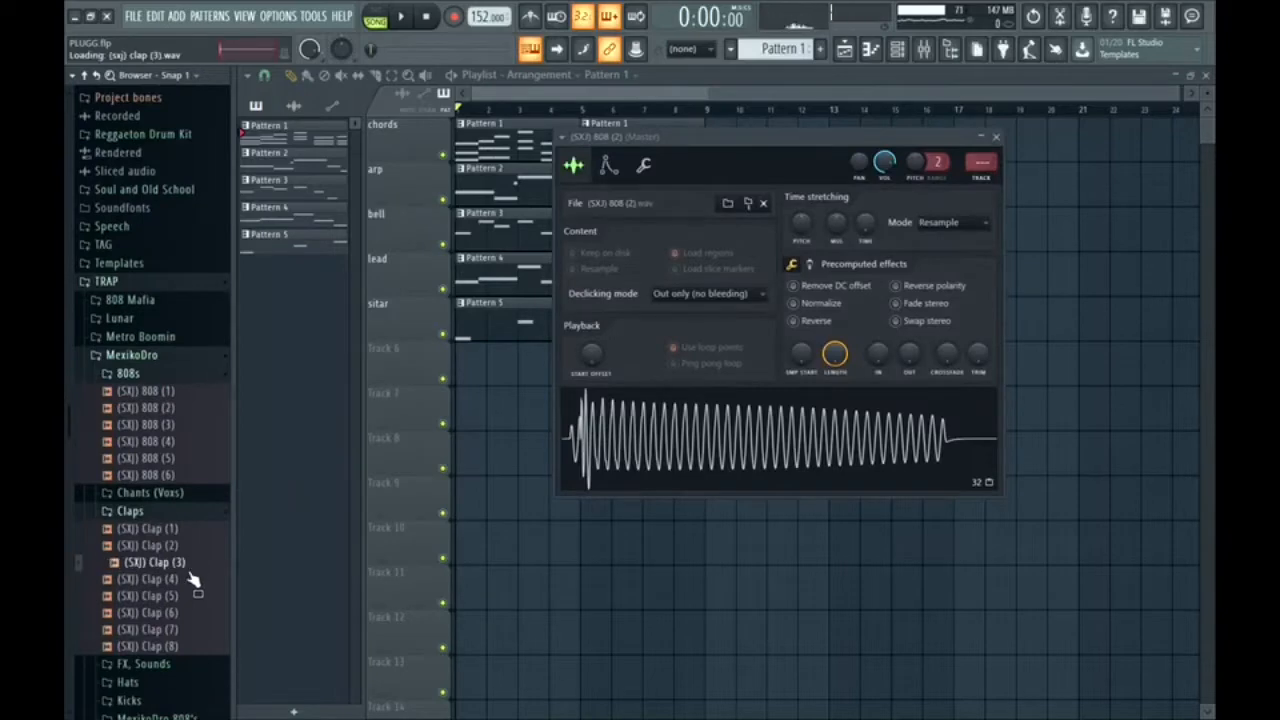
left_click(188, 580)
left_click(186, 596)
left_click(186, 614)
key("space")
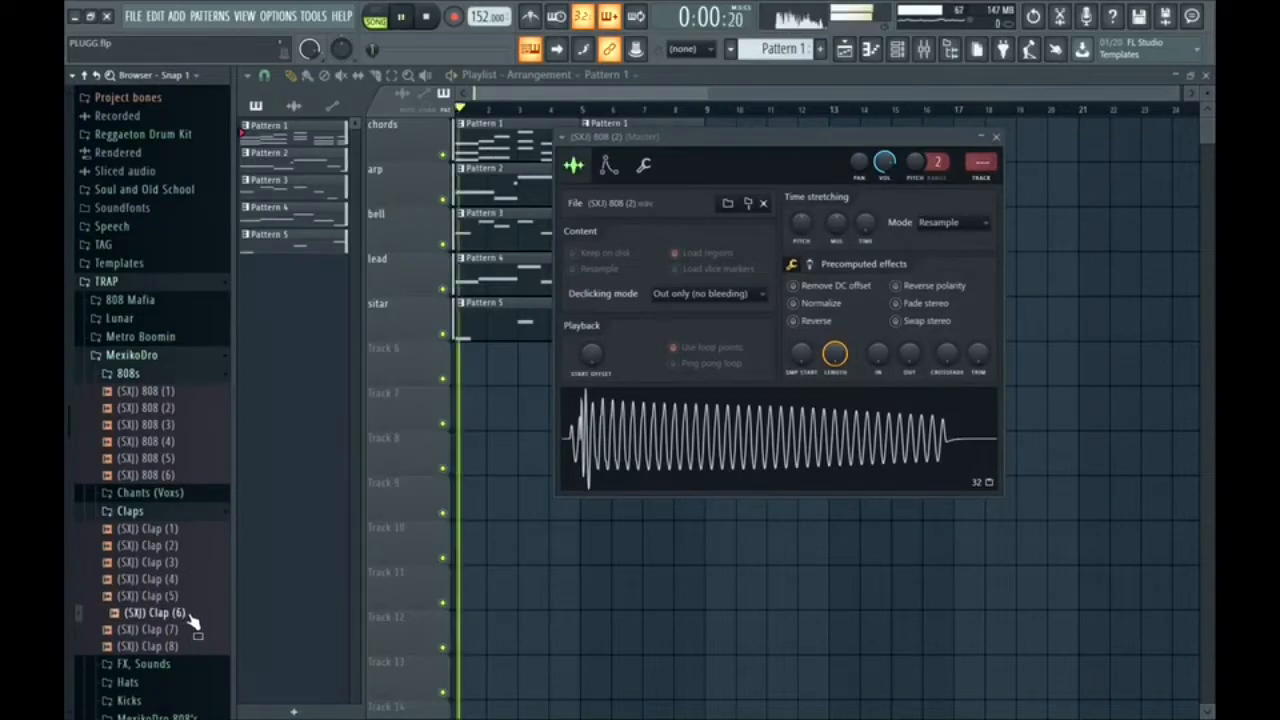
key("space")
right_click(197, 622)
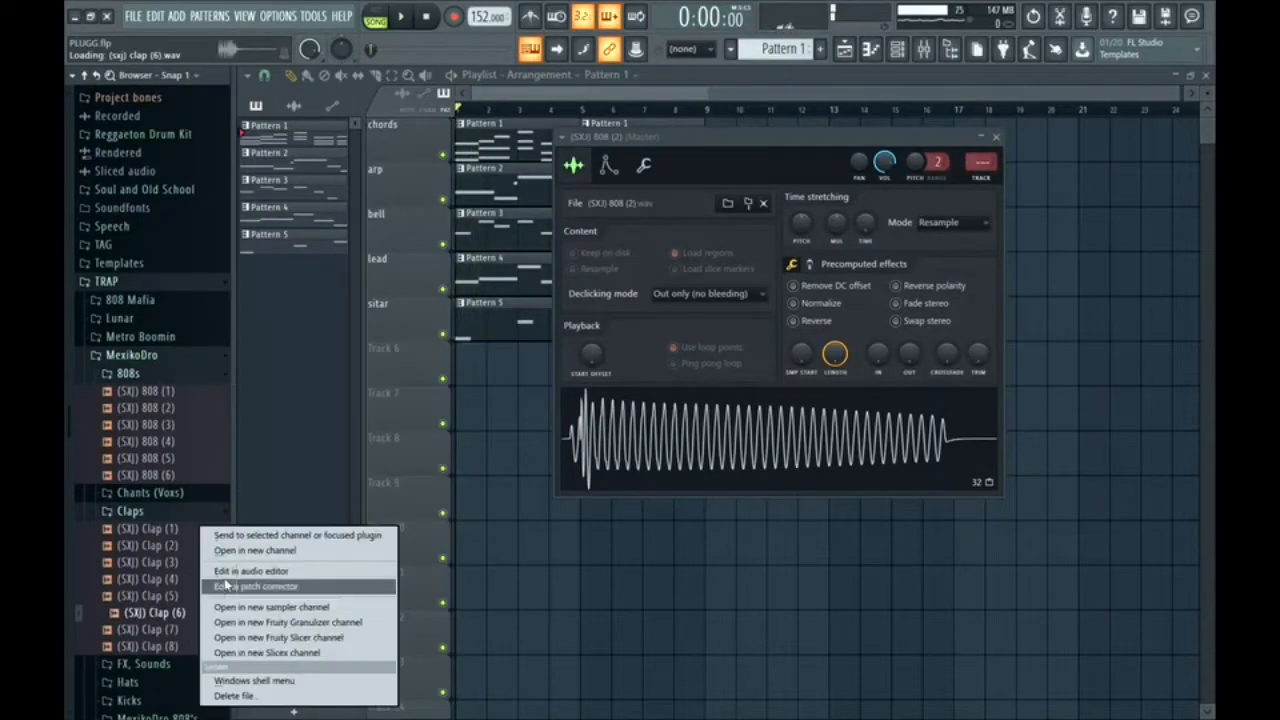
left_click(226, 551)
Audition the MexikoDro hats and open (SXJ) Hats (5) and MexikoDro Snare (2) in new channels.
scroll(190, 574, "down", 2)
left_click(163, 549)
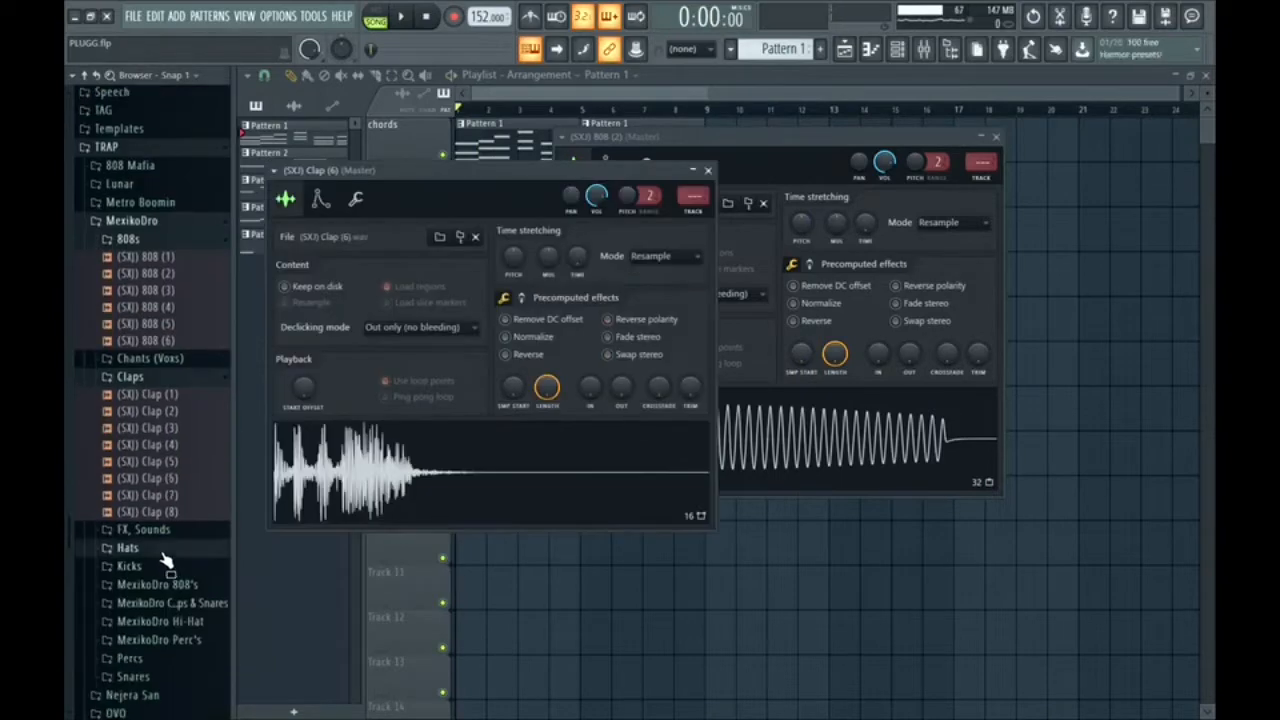
left_click(158, 583)
left_click(160, 599)
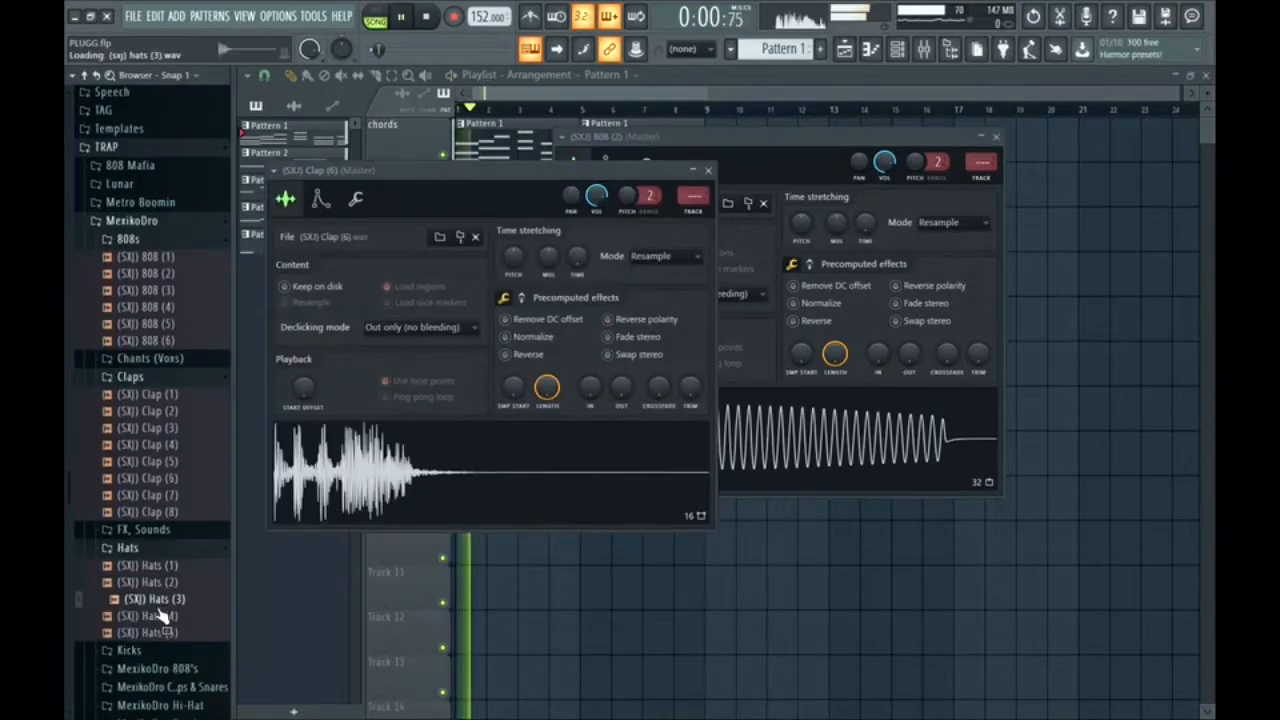
left_click(160, 616)
left_click(158, 633)
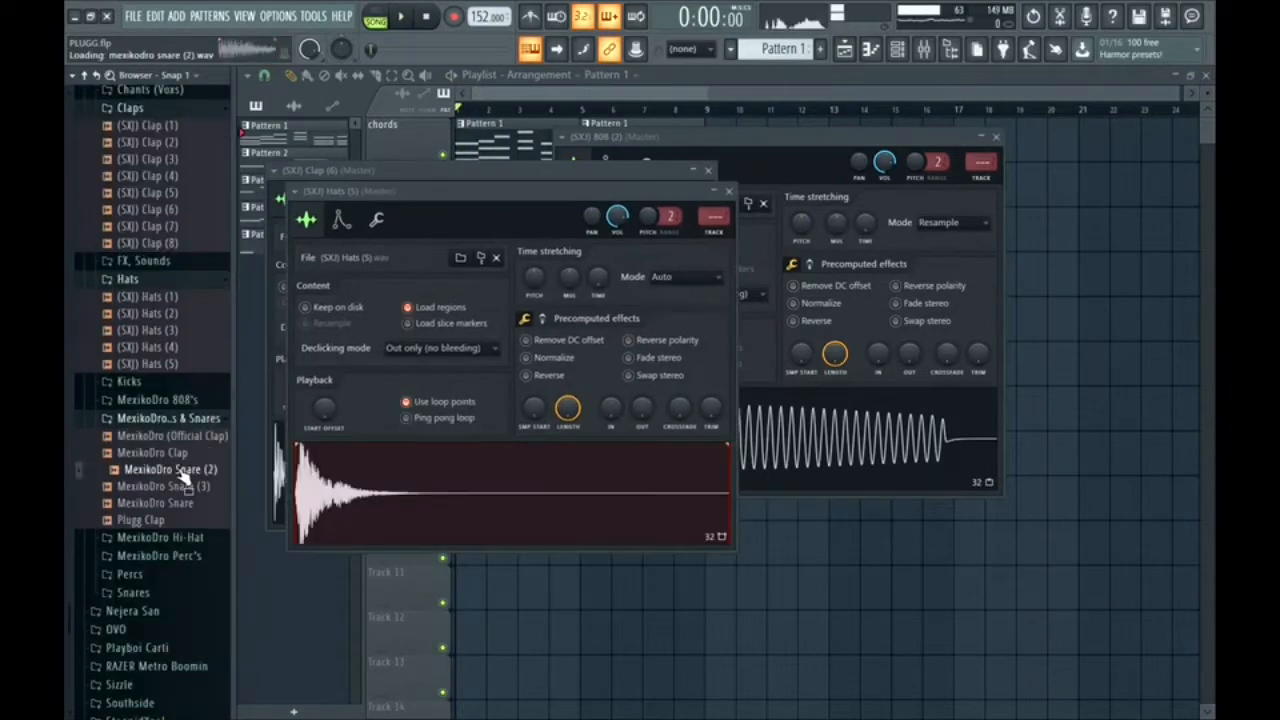
right_click(182, 470)
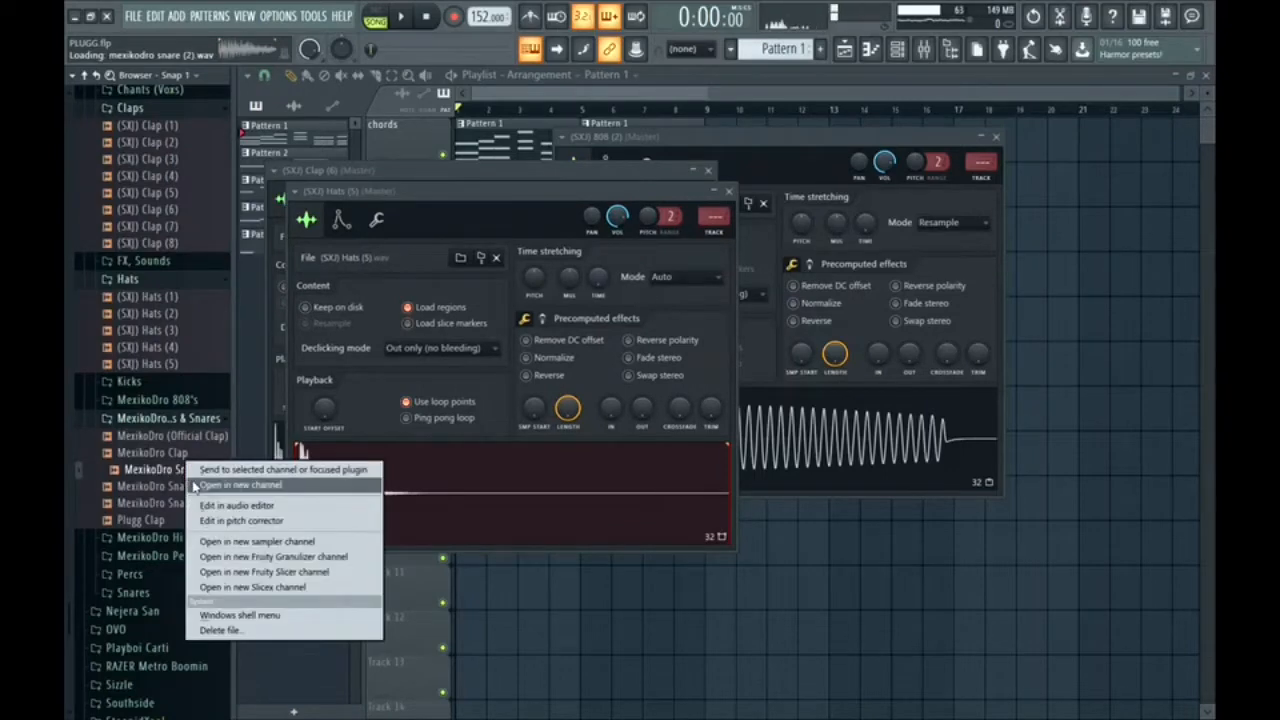
left_click(240, 485)
Audition the samples in the MexikoDro Perc's folder and open MexikoDro Perc (3) in a new channel.
scroll(175, 495, "down", 2)
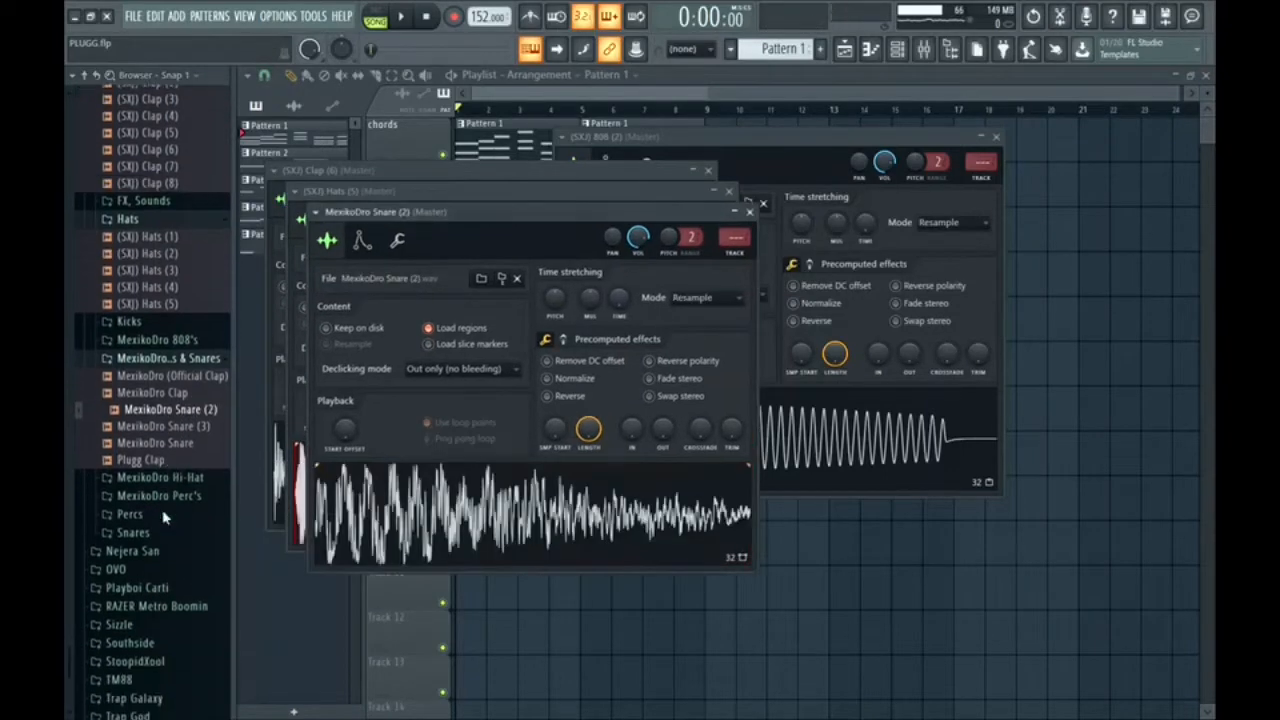
left_click(165, 488)
left_click(165, 523)
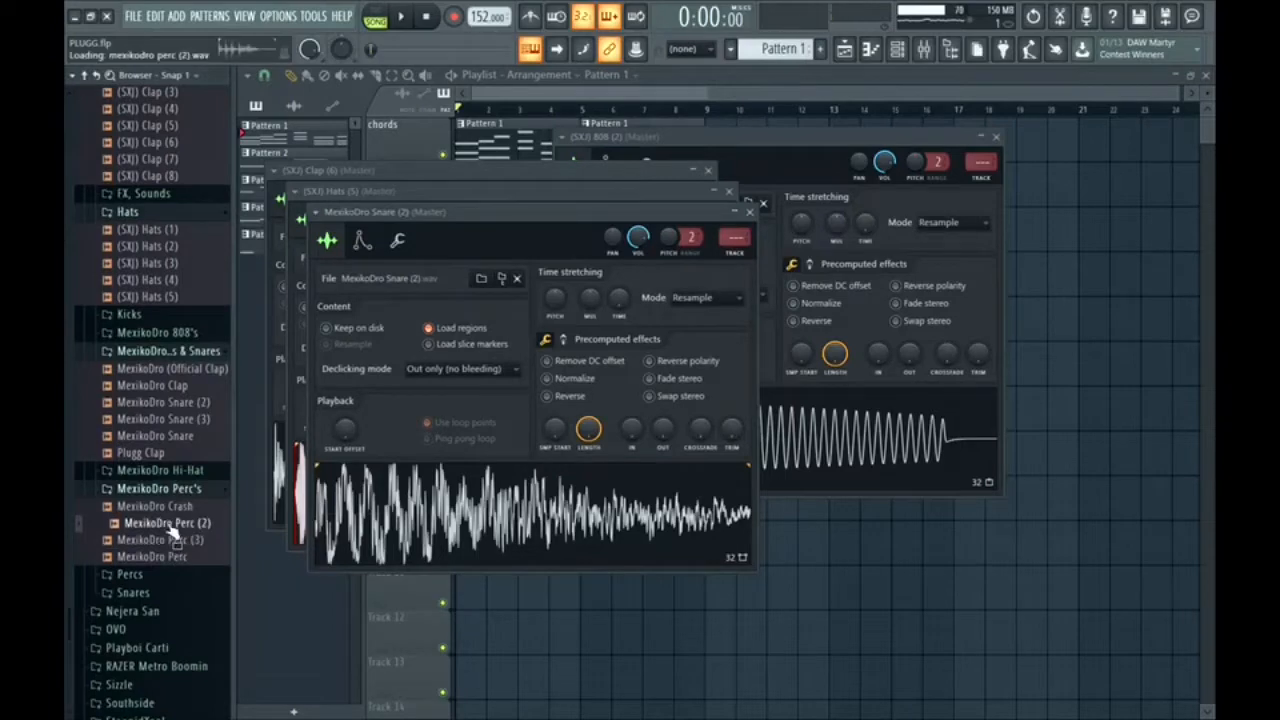
left_click(168, 540)
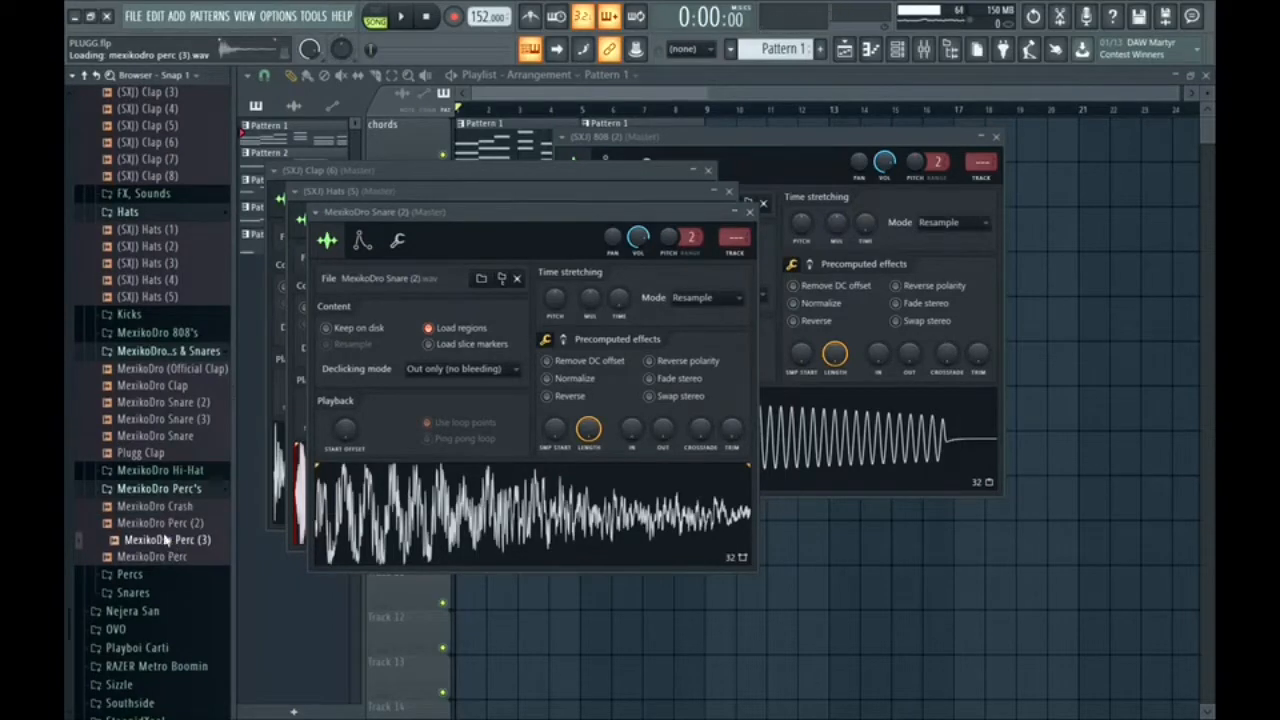
right_click(165, 540)
left_click(200, 553)
Open the (SXJ) Percs (2) sample from the MexikoDro Percs folder in a new channel.
left_click(130, 574)
left_click(165, 608)
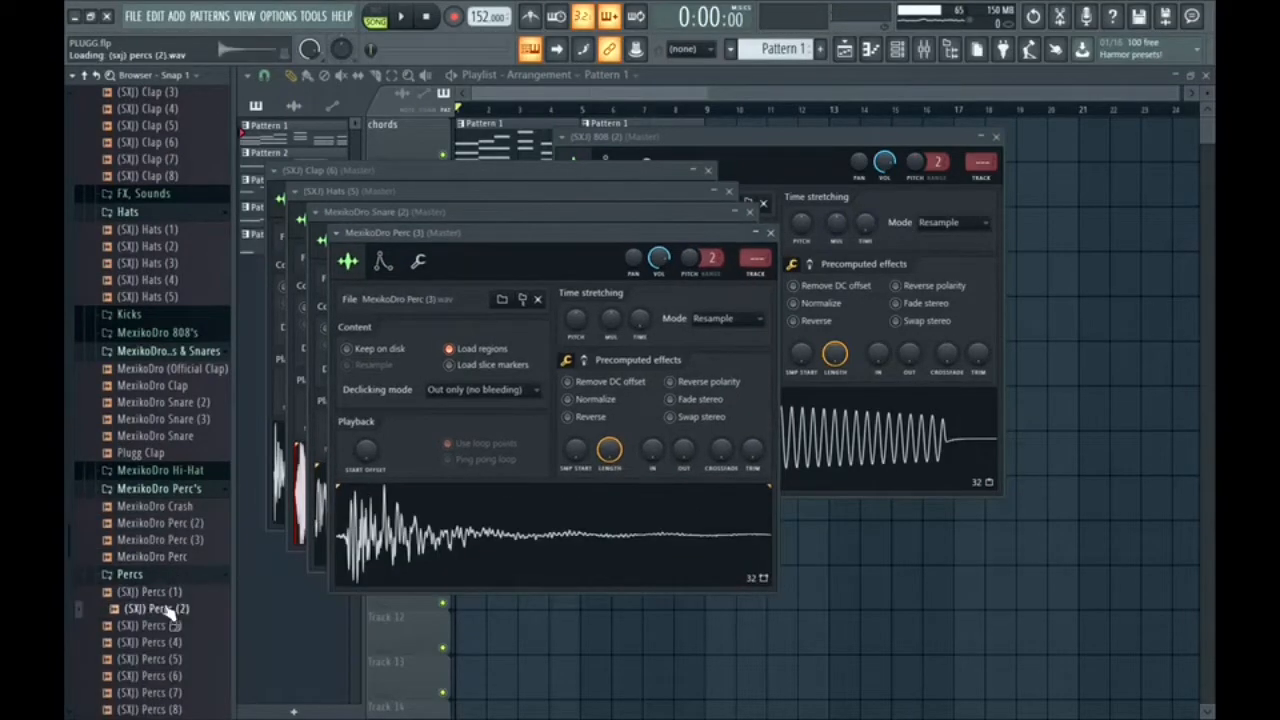
scroll(172, 490, "down", 3)
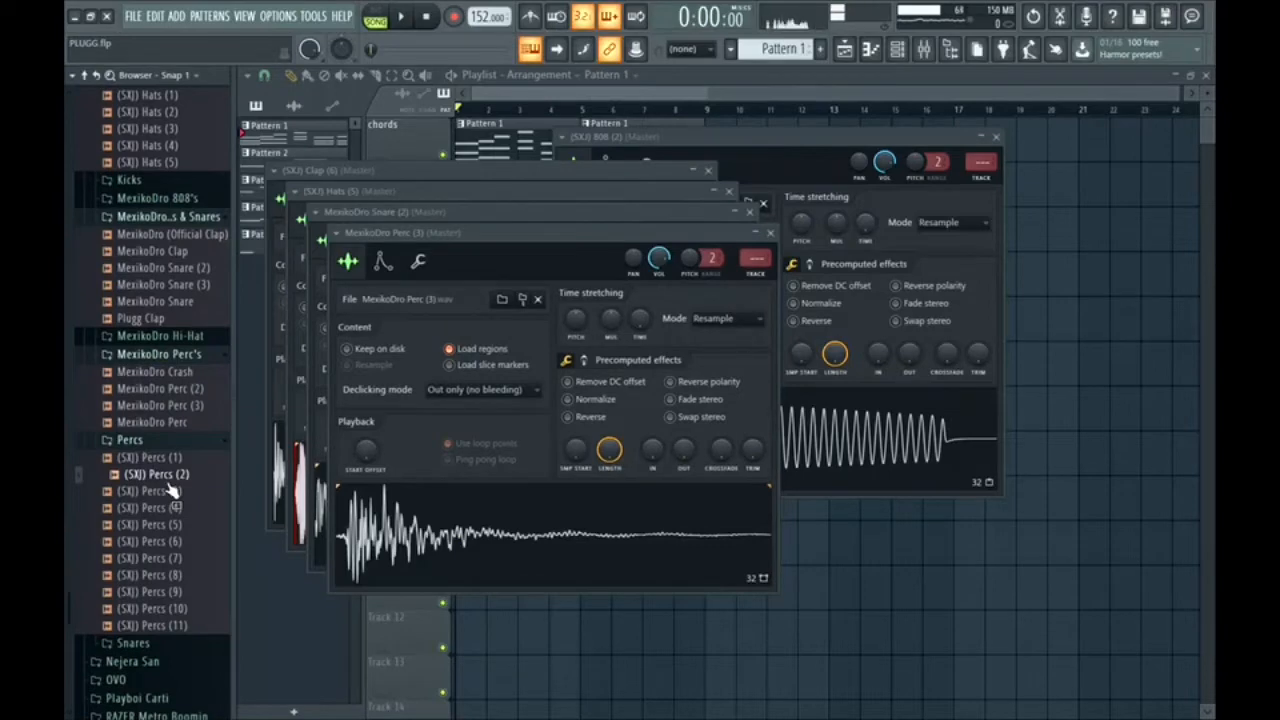
right_click(165, 476)
Open the Open Hat KS sample from the X Drums Hi Hats folder in a new channel.
left_click(208, 537)
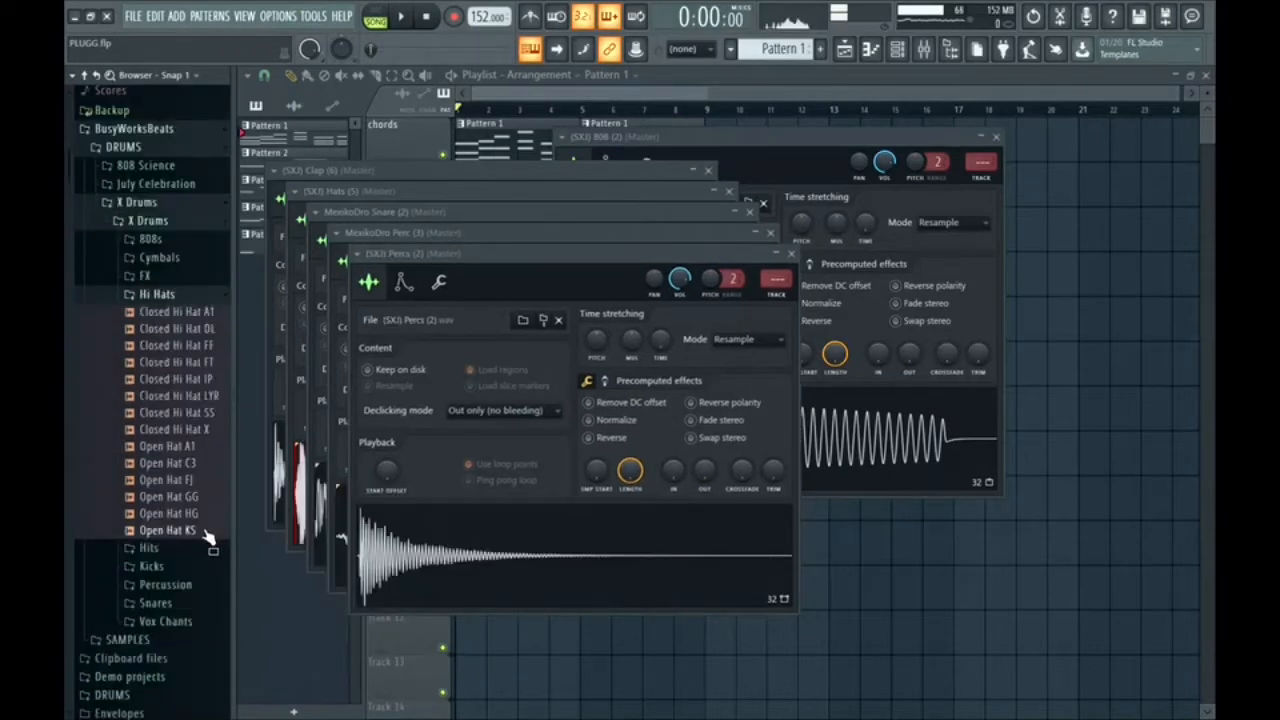
right_click(207, 536)
left_click(222, 550)
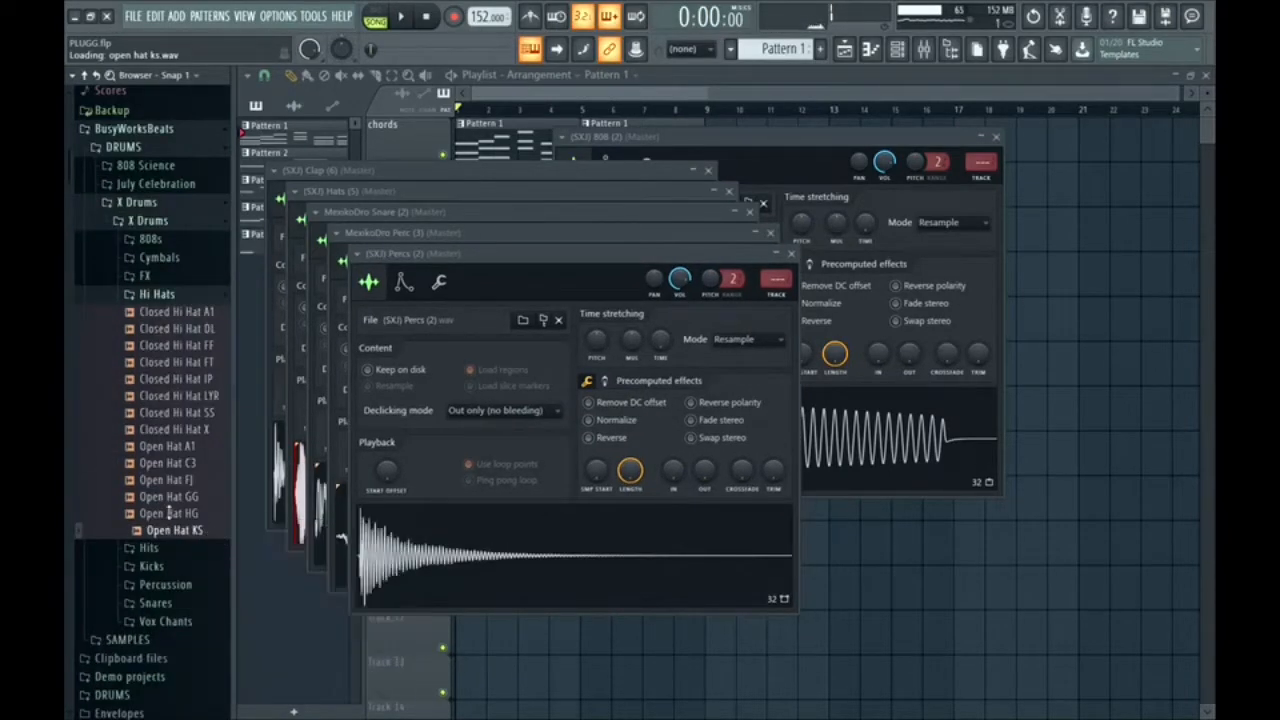
Open the Crash 1 (Zaytoven) sample from the Young Kico 2 > 06 Percs folder in a new channel.
left_click(176, 392)
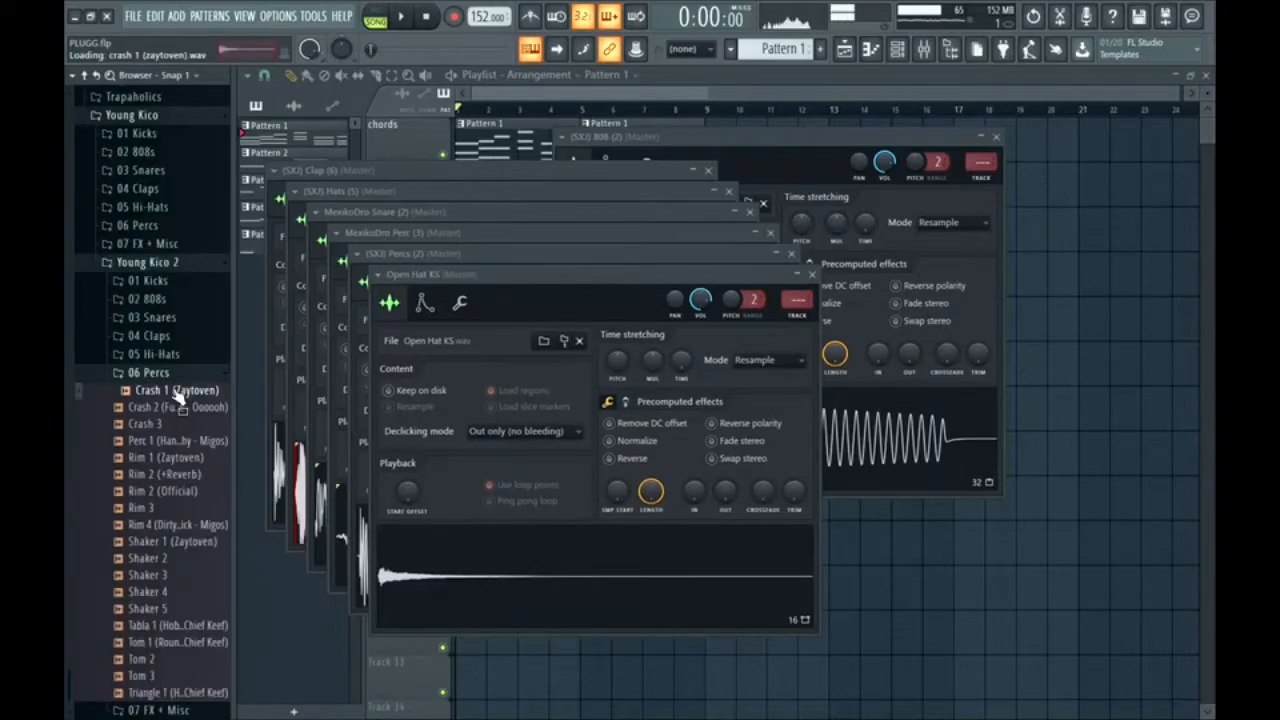
right_click(176, 392)
left_click(185, 406)
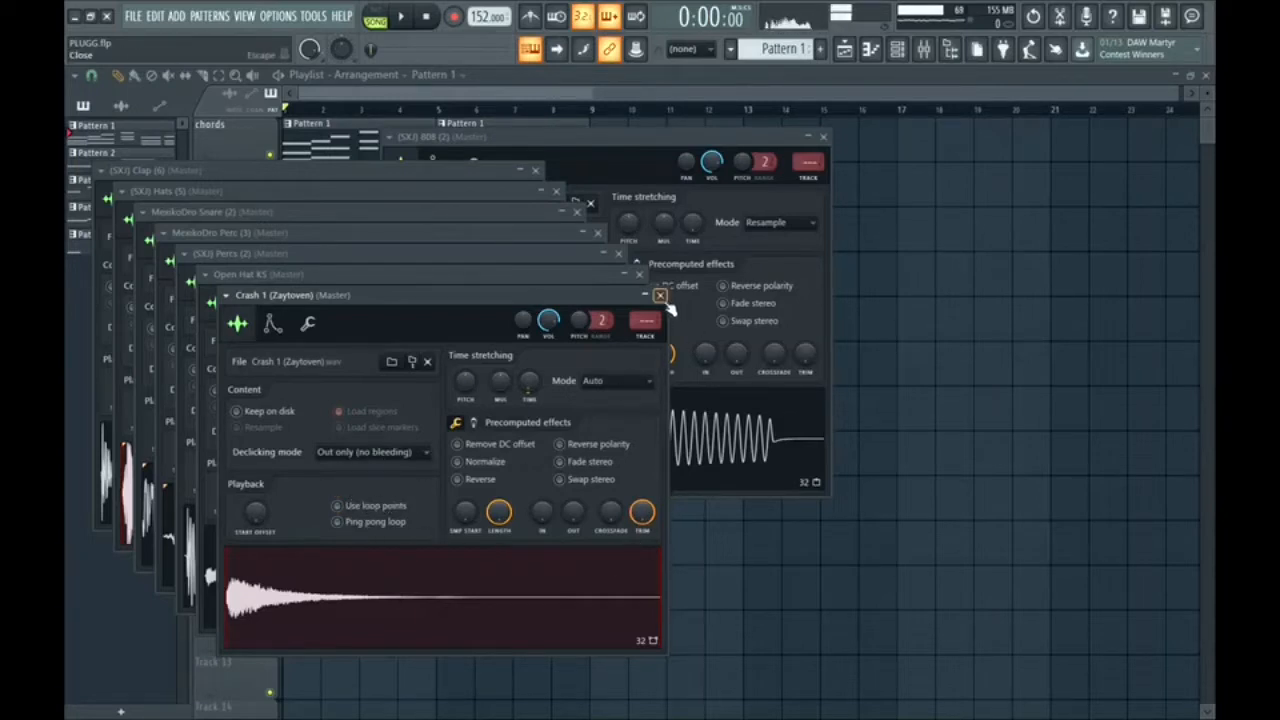
Raise the Trim on the percussion samples and close the Crash 1, Open Hat KS, Percs (2) and MexikoDro Perc (3) channel windows.
left_click(660, 296)
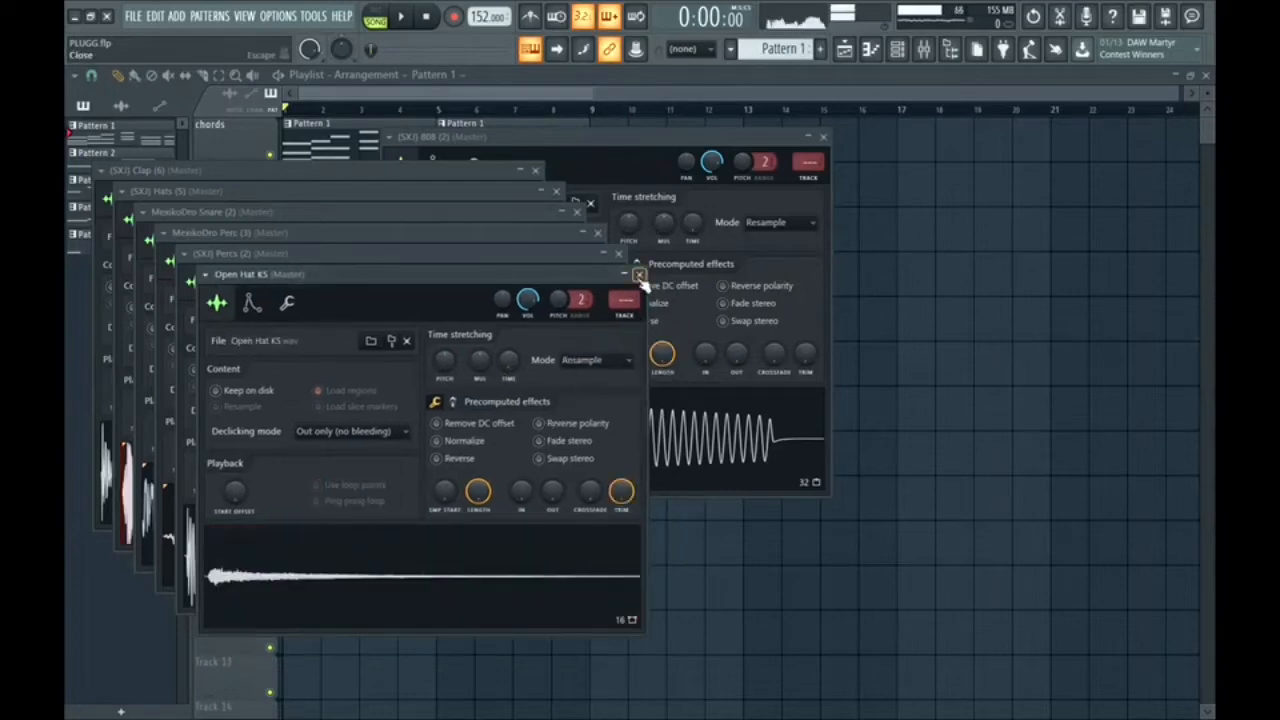
left_click(639, 274)
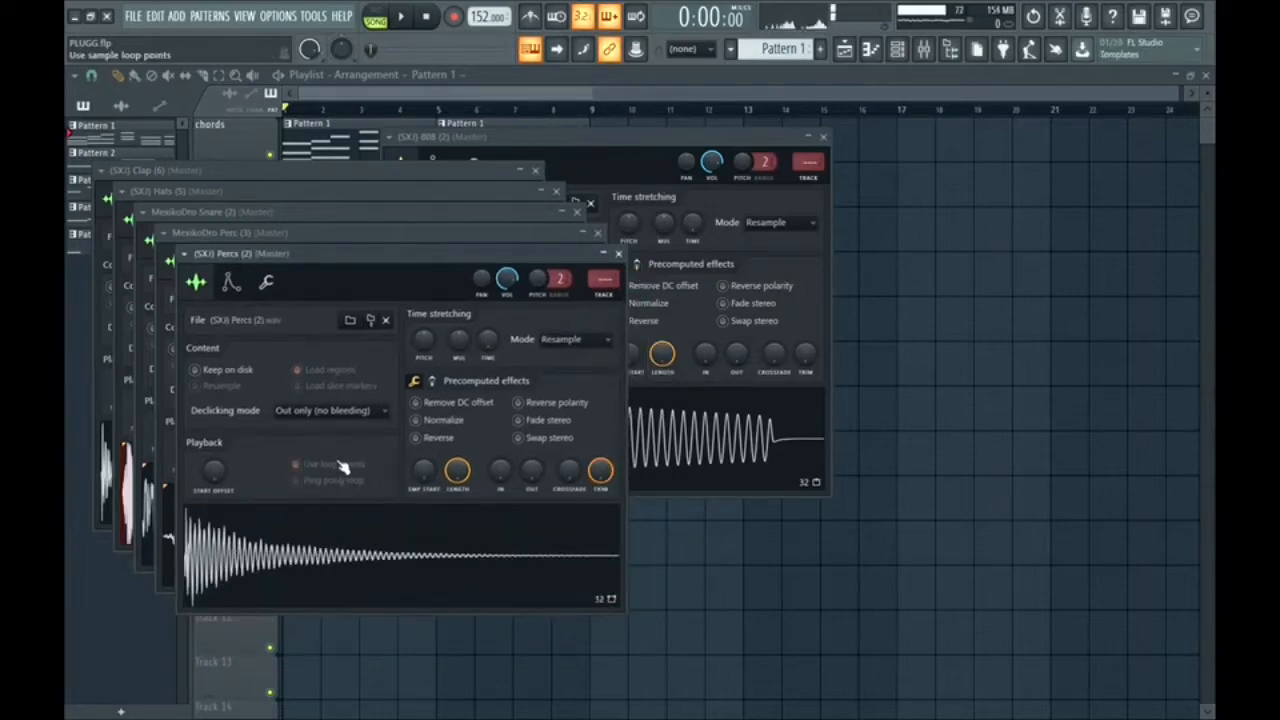
left_click(619, 254)
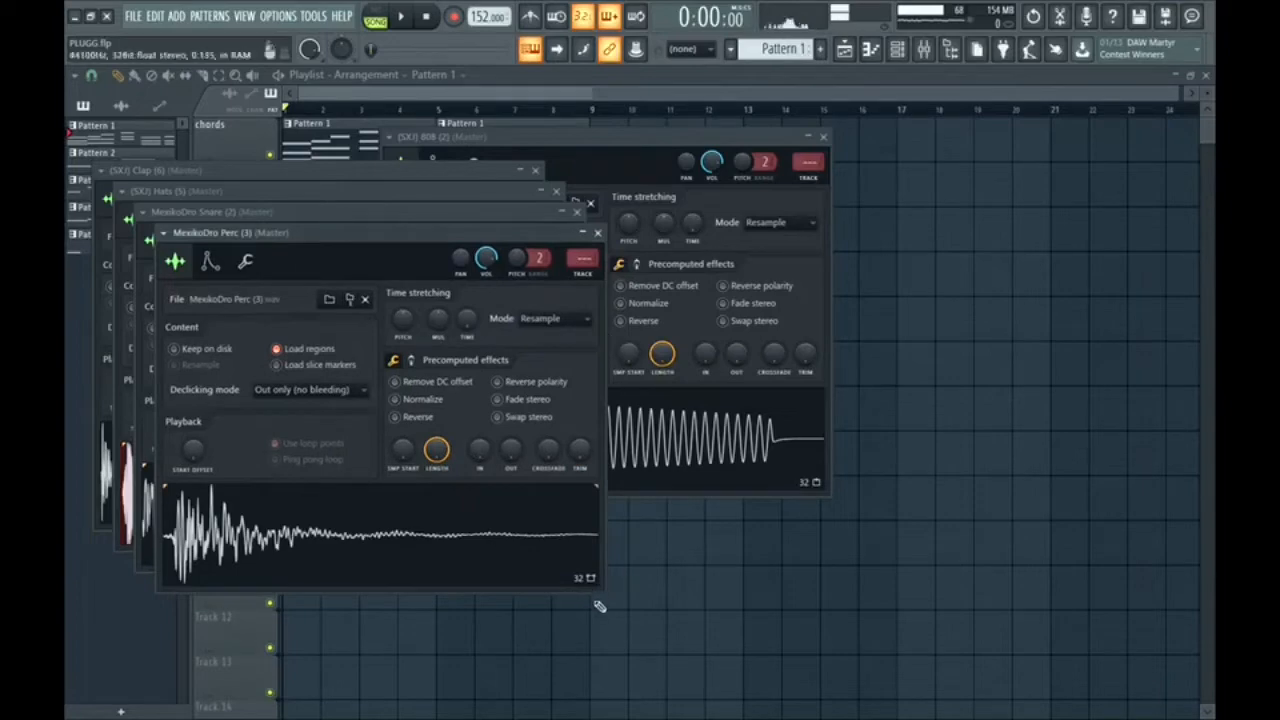
left_click_drag(580, 450, 559, 408)
left_click(598, 233)
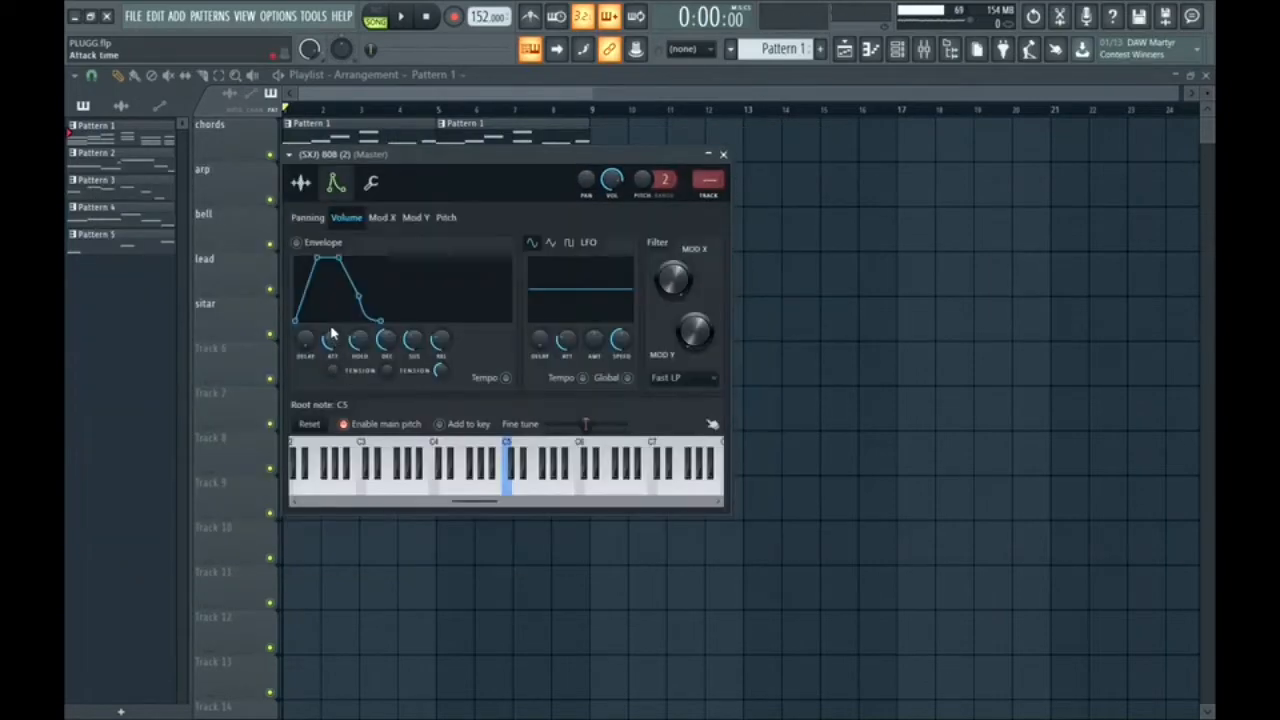
Enable the 808 (2) volume envelope with hold at maximum and delay, attack, decay, sustain and release at zero.
left_click_drag(333, 333, 382, 340)
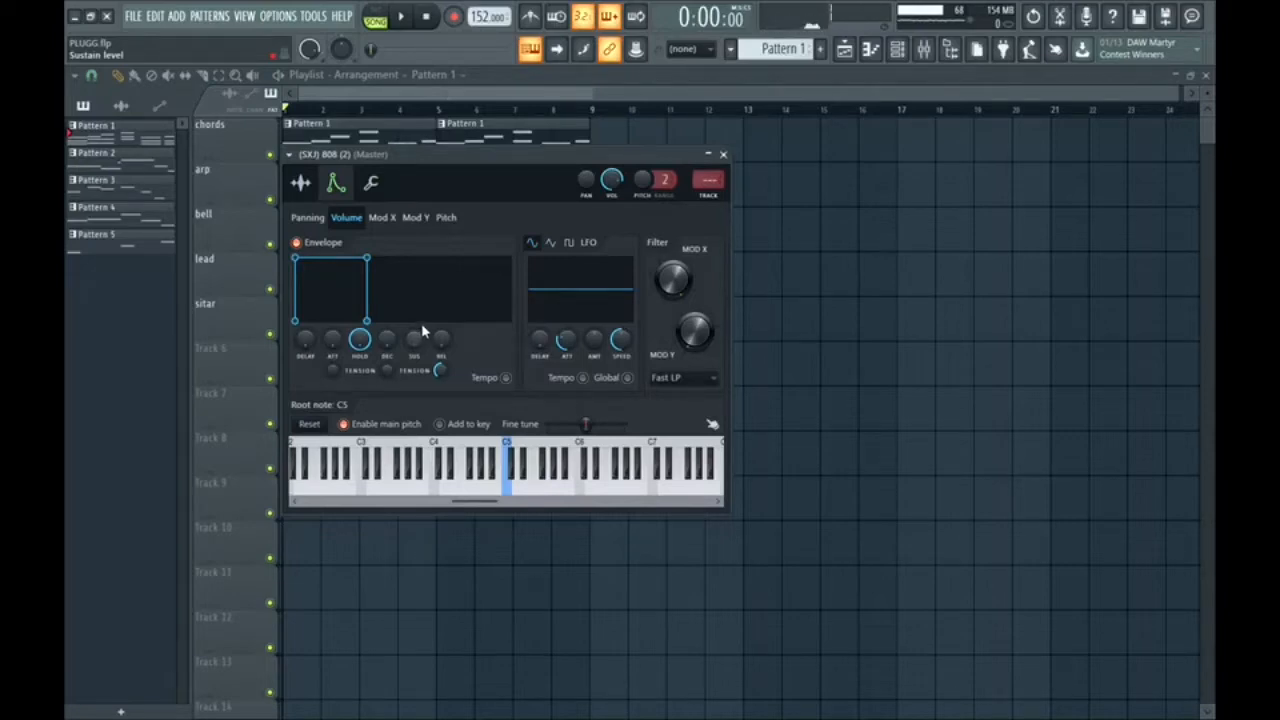
key("q")
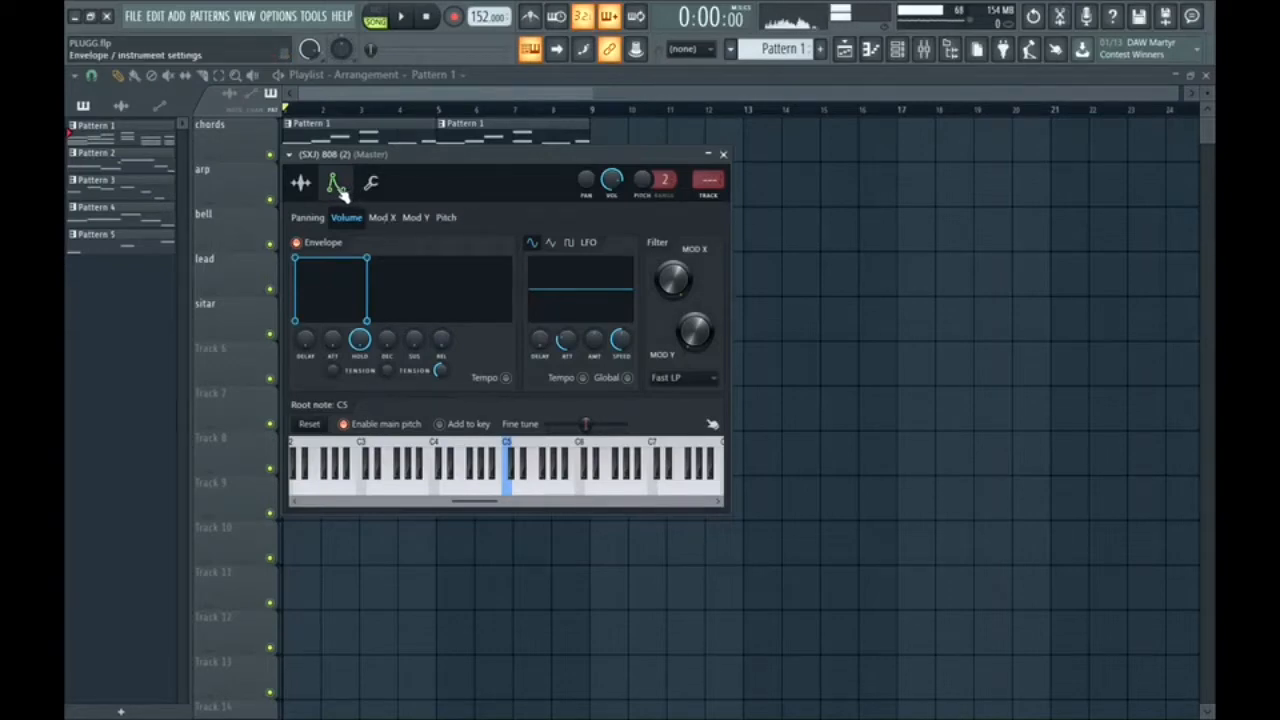
Audition the 808 (2) sample and open it in the Edison audio editor.
left_click(300, 182)
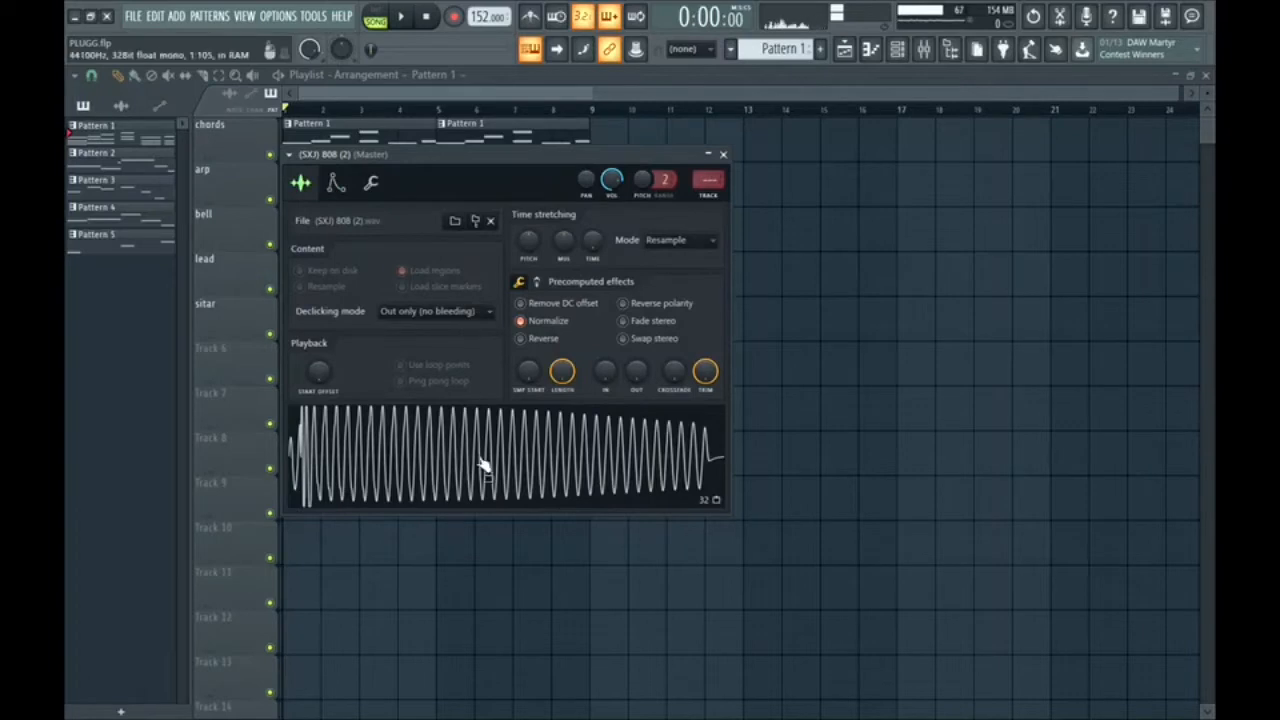
left_click(534, 434)
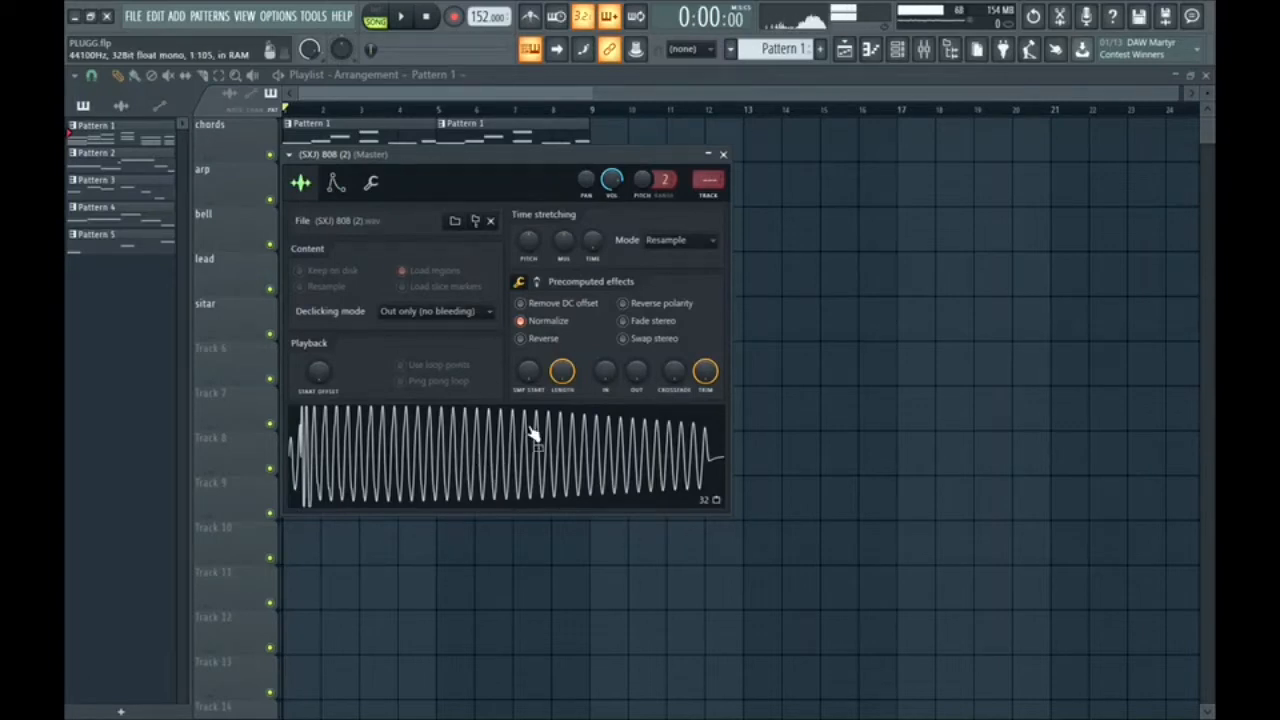
right_click(465, 455)
left_click(480, 488)
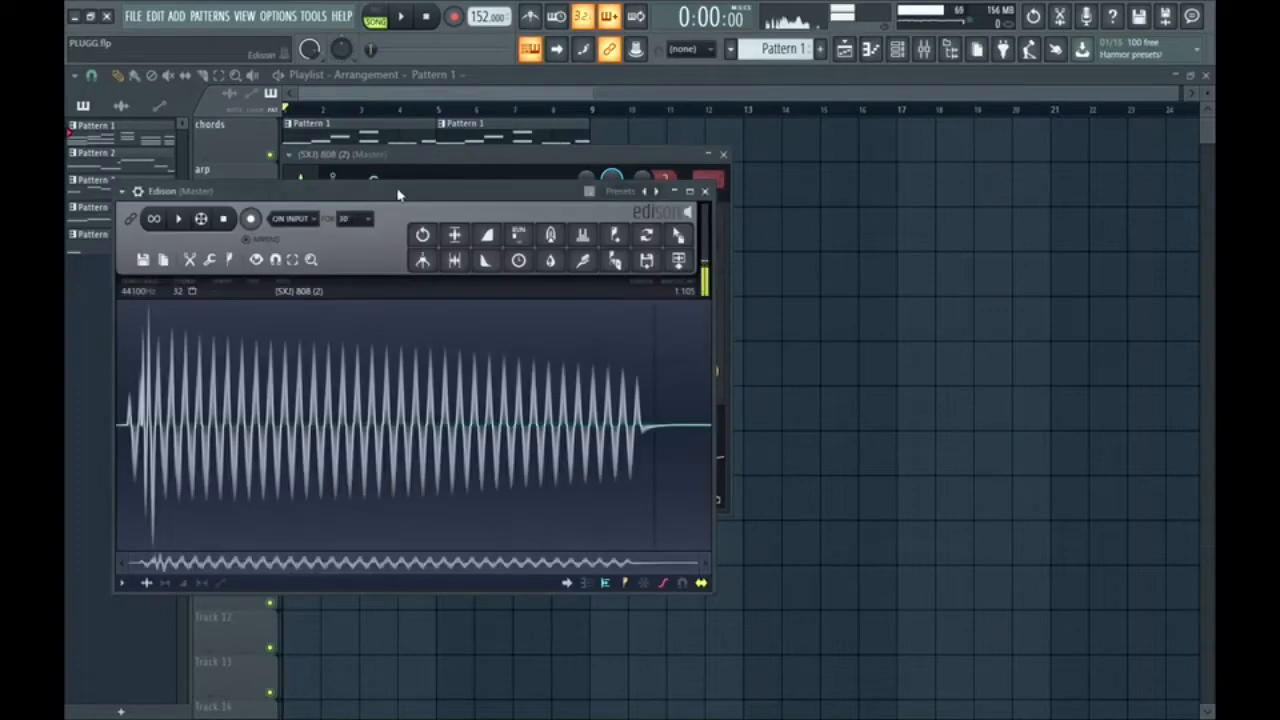
left_click_drag(398, 195, 480, 148)
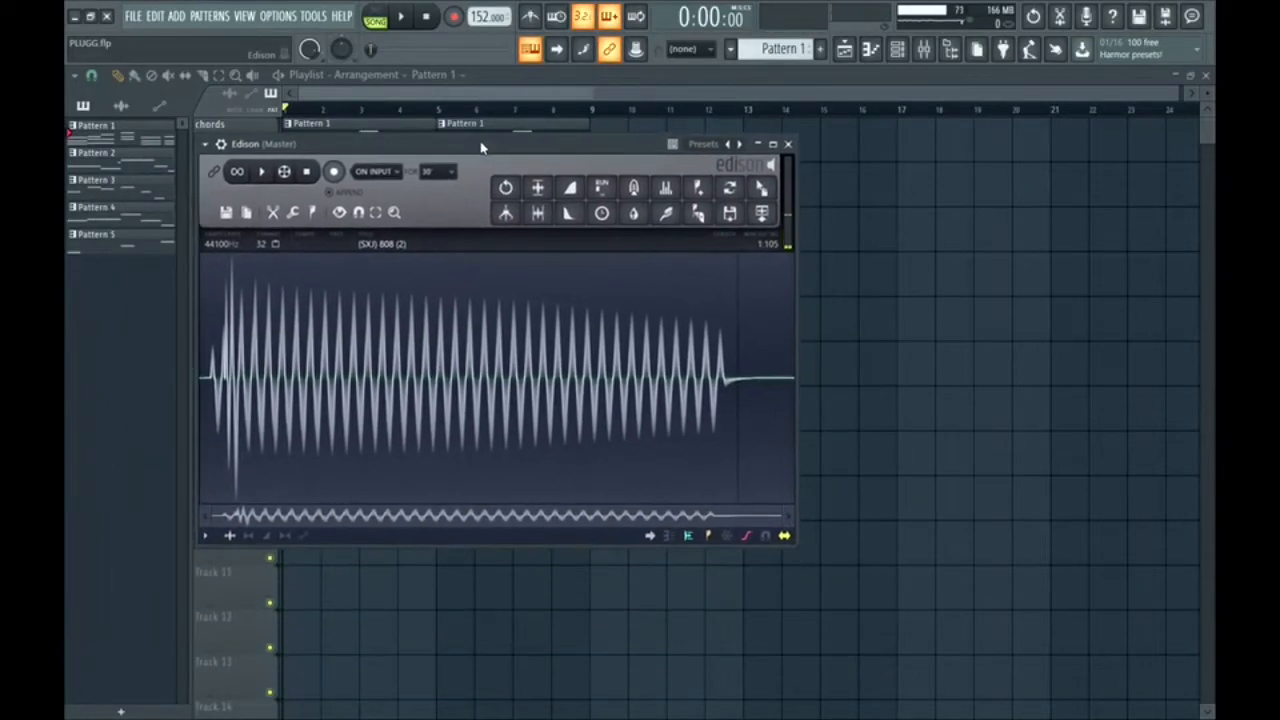
Detect the pitch regions of the 808 (2) sample in Edison and maximize the editor.
left_click(313, 214)
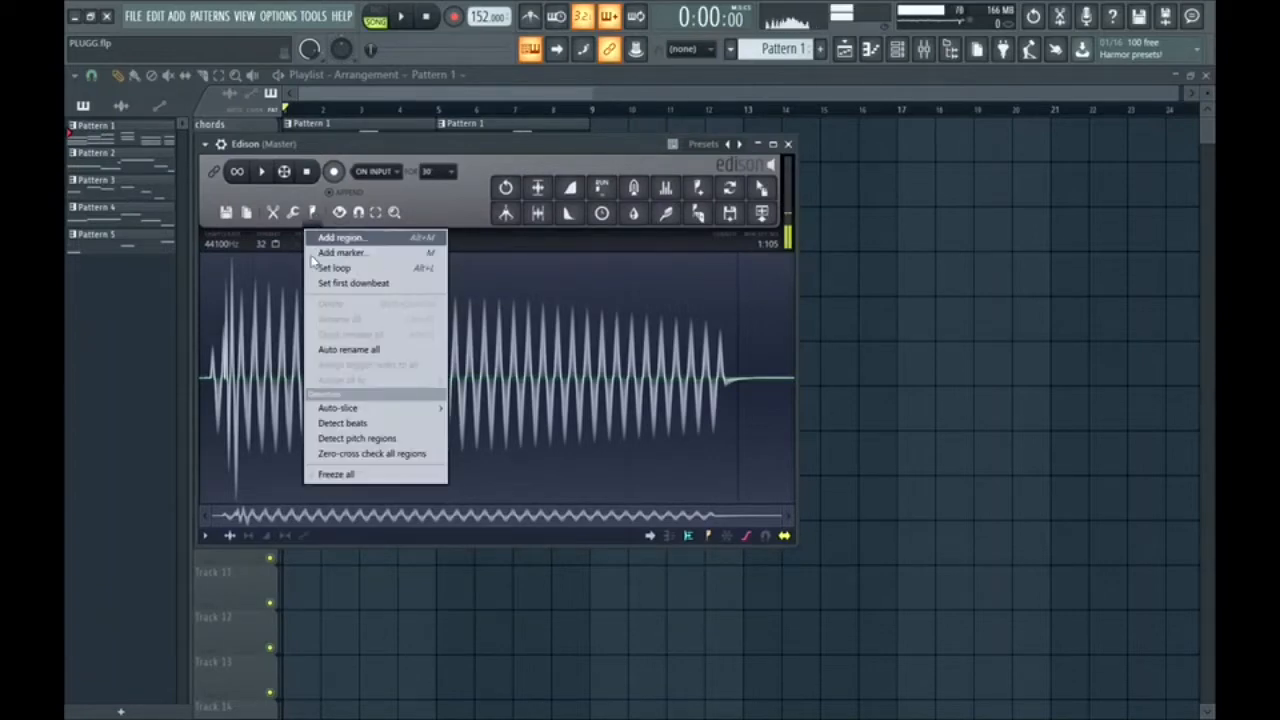
left_click(355, 441)
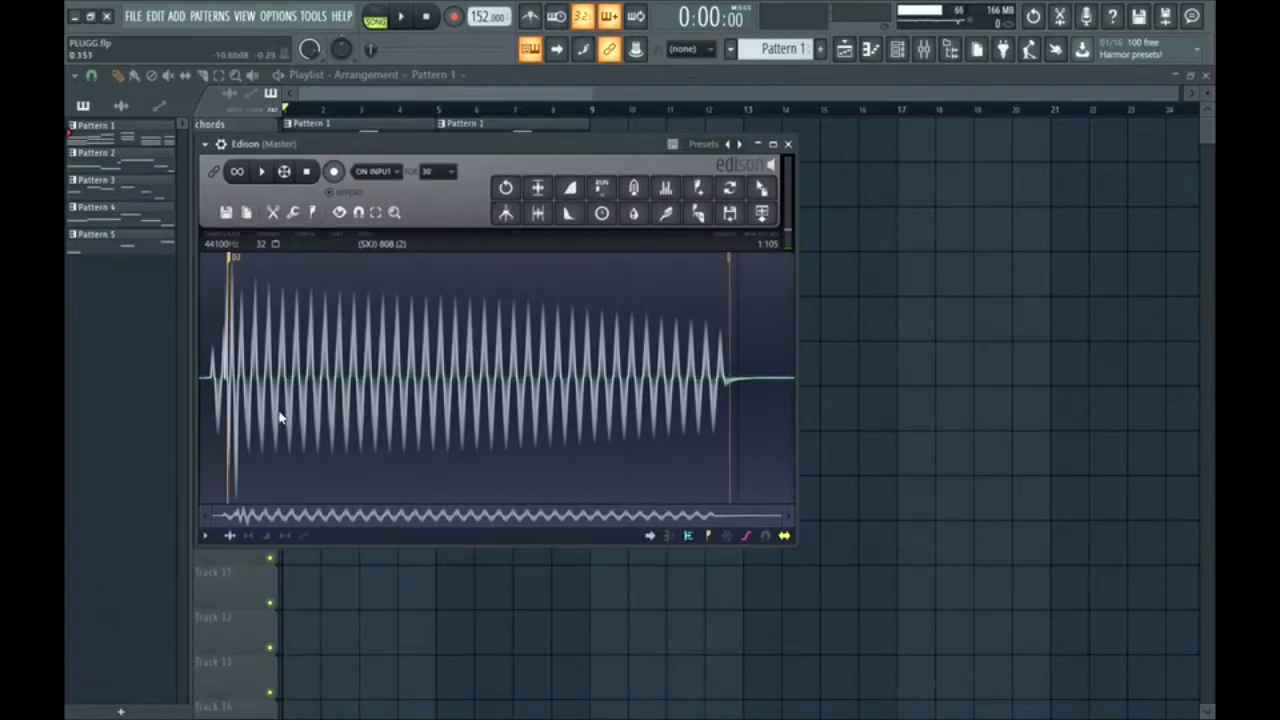
left_click(772, 144)
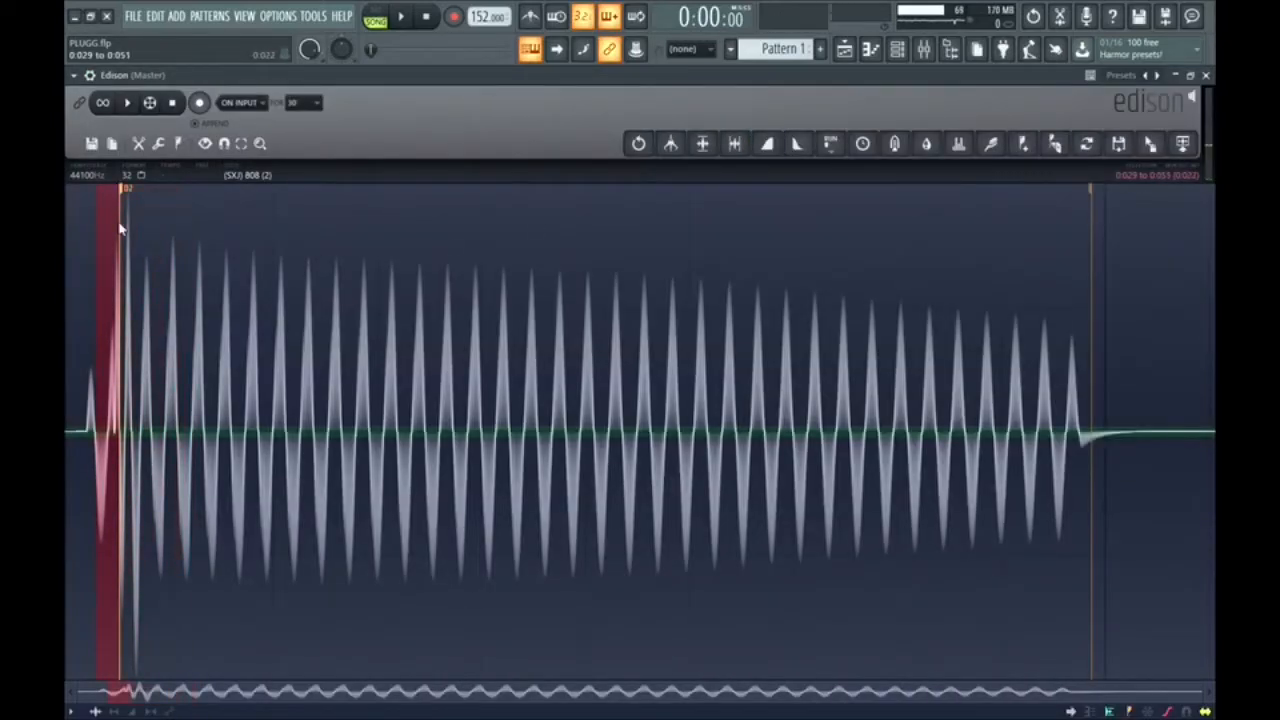
Check the detected pitch region at the start of the 808 (2) waveform and close Edison.
left_click_drag(122, 226, 110, 227)
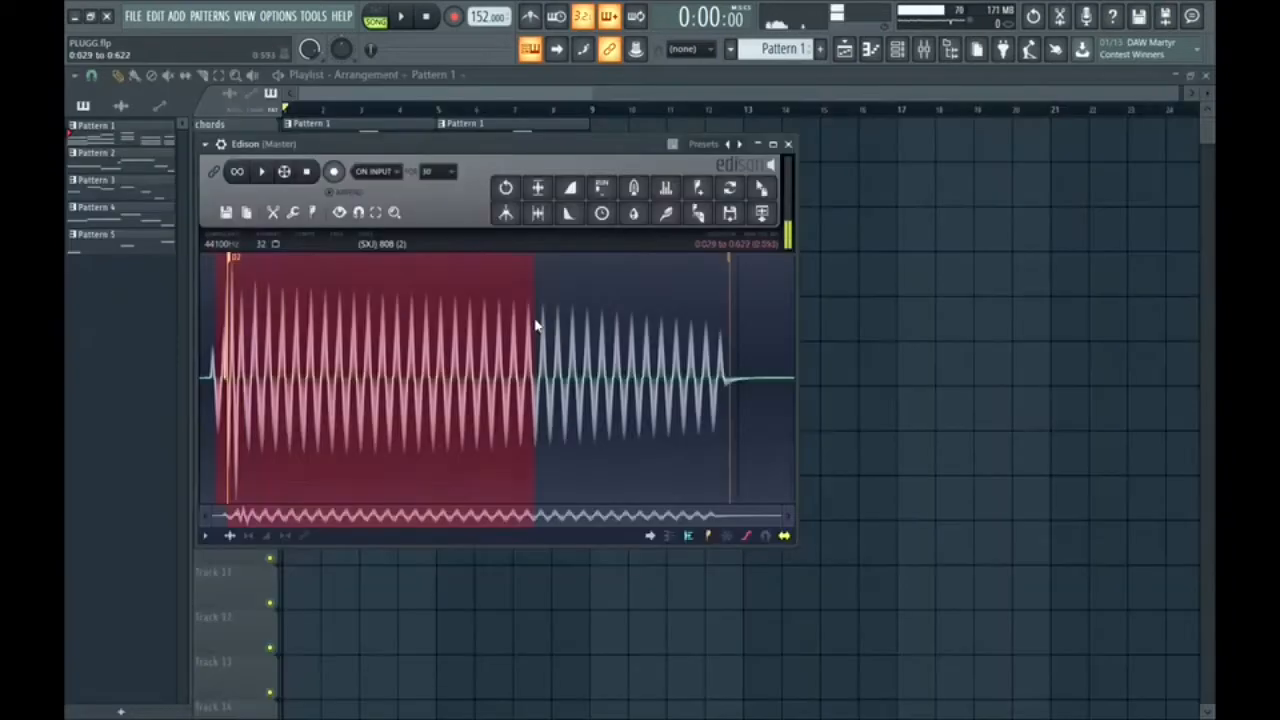
left_click(533, 323)
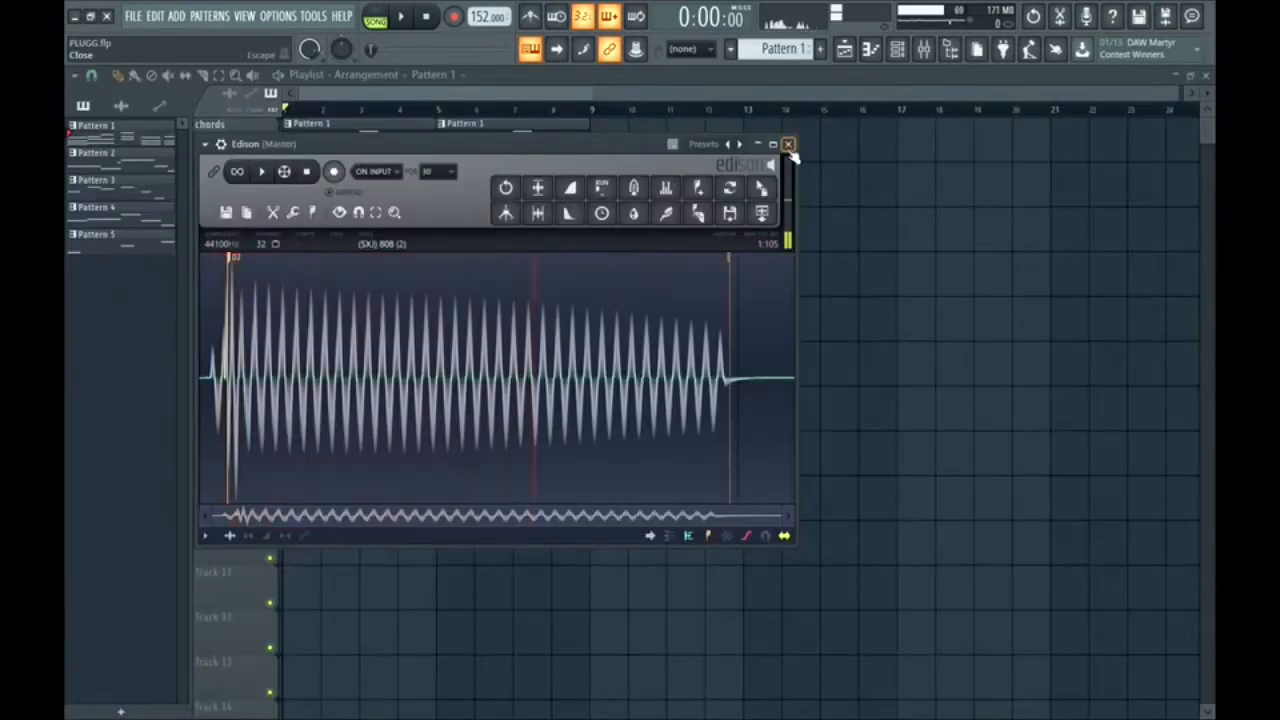
left_click(788, 144)
Set the root note of the 808 (2) channel to D5 and close its channel window.
left_click(336, 186)
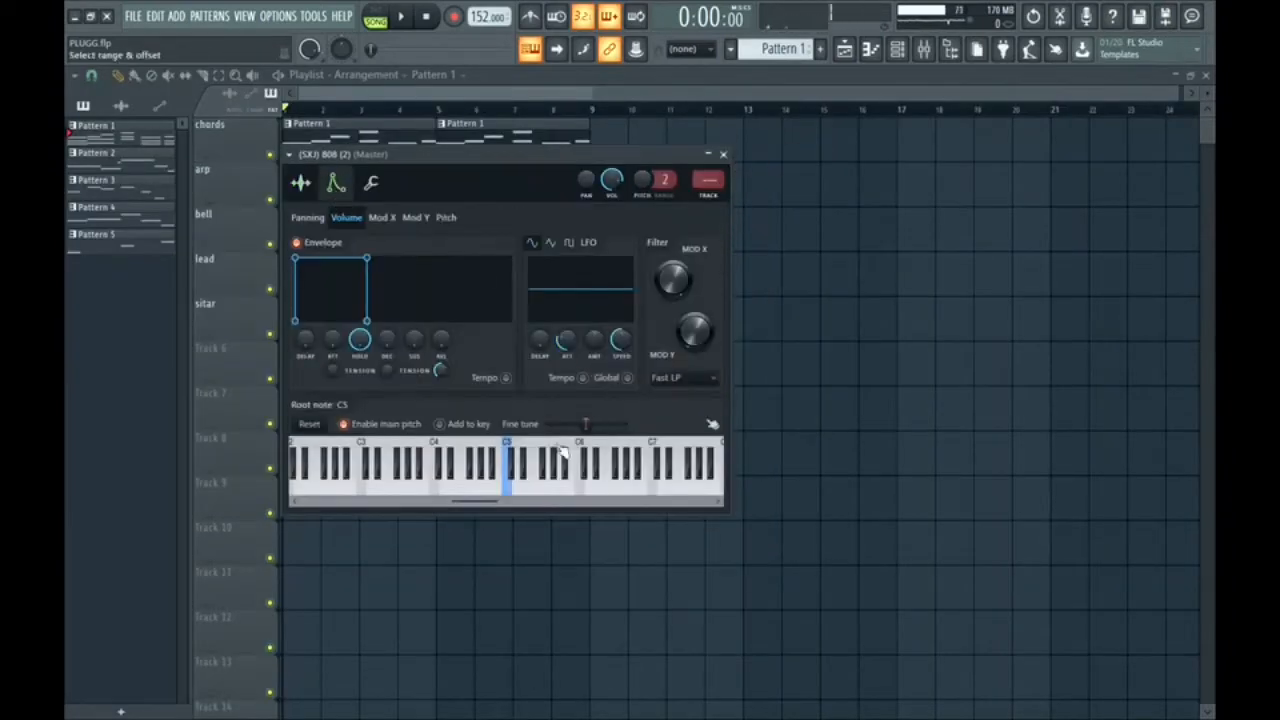
left_click(518, 492)
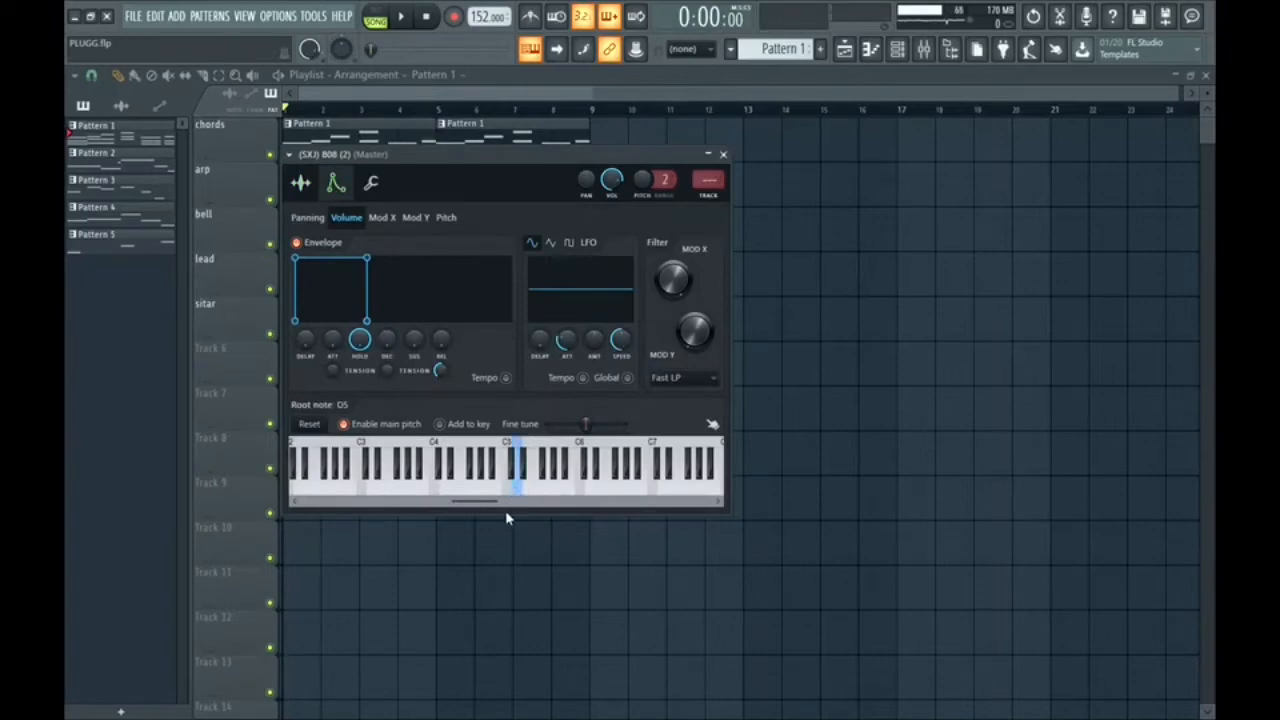
left_click(725, 156)
Show the channel rack over the piano roll and rename the (SXJ) 808 (2) channel to 808.
left_click(904, 46)
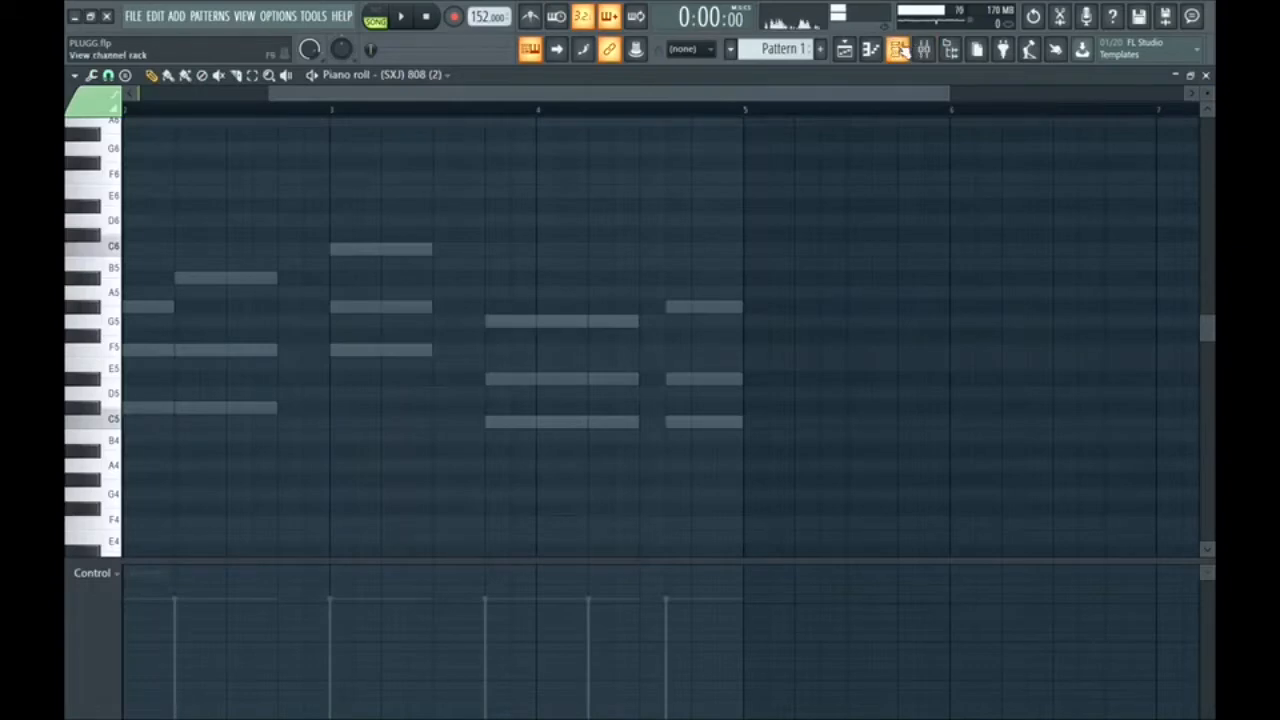
right_click(518, 424)
left_click_drag(804, 271, 663, 111)
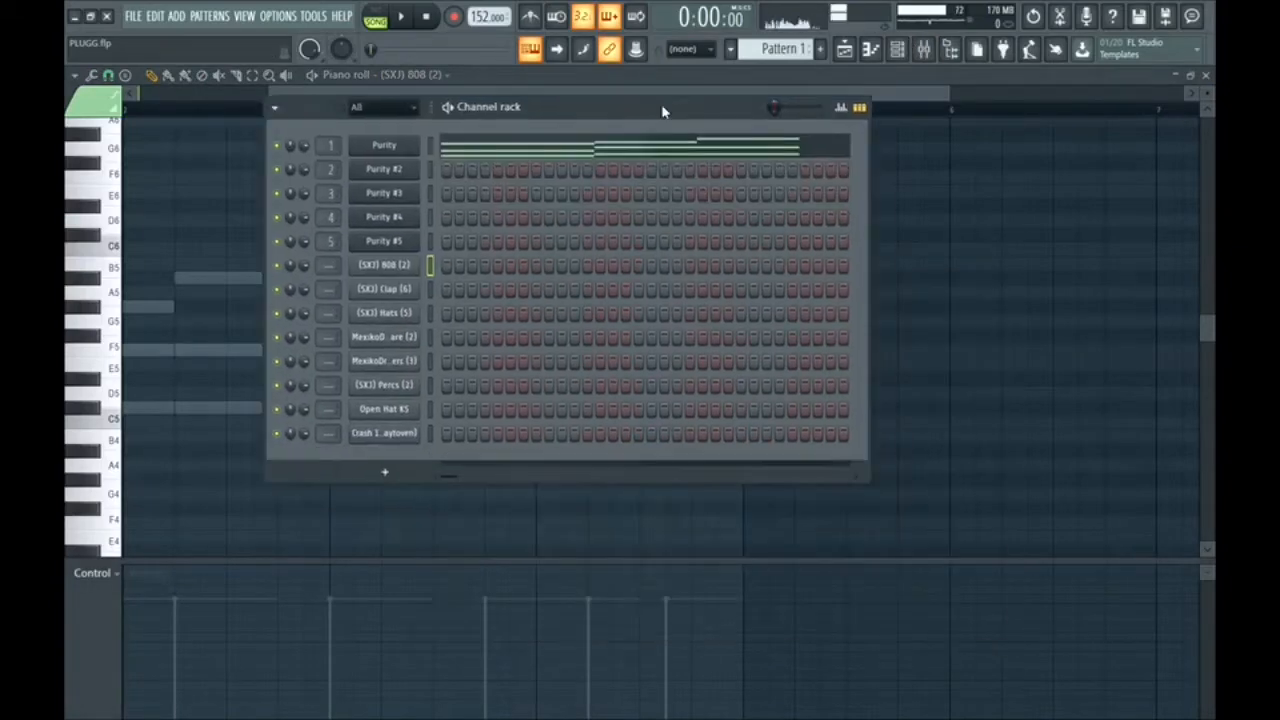
right_click(372, 266)
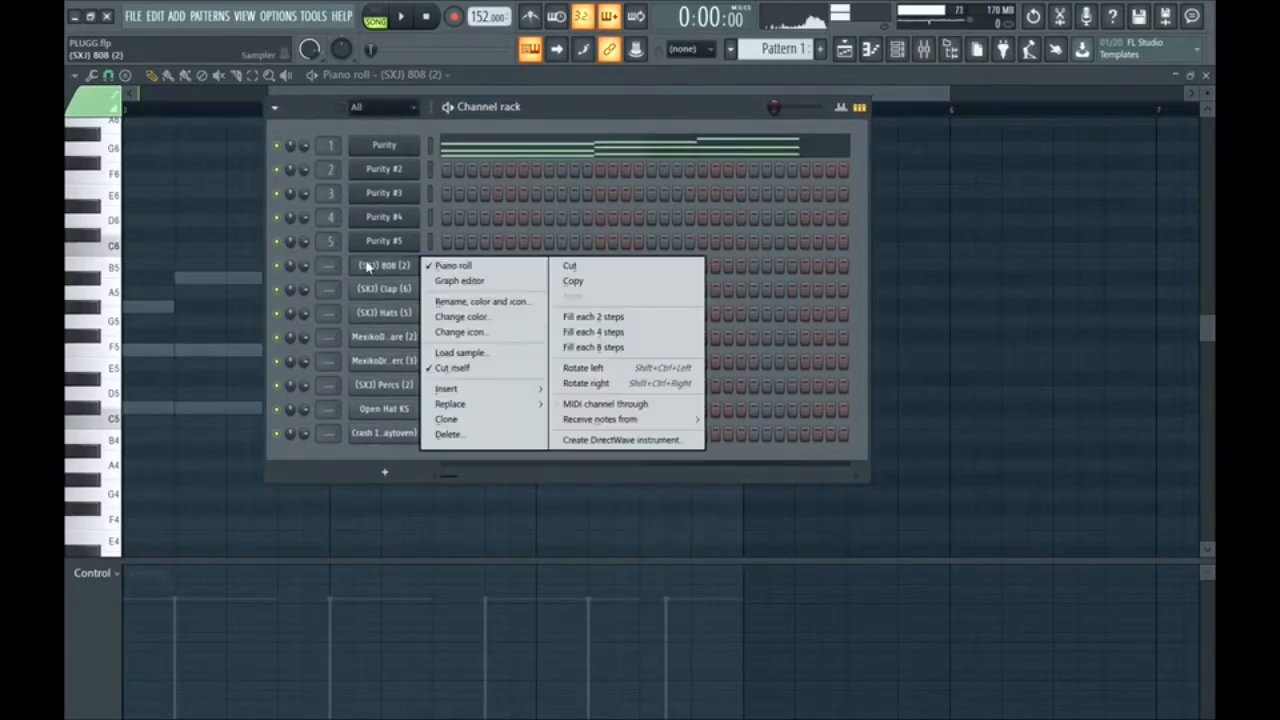
left_click(441, 302)
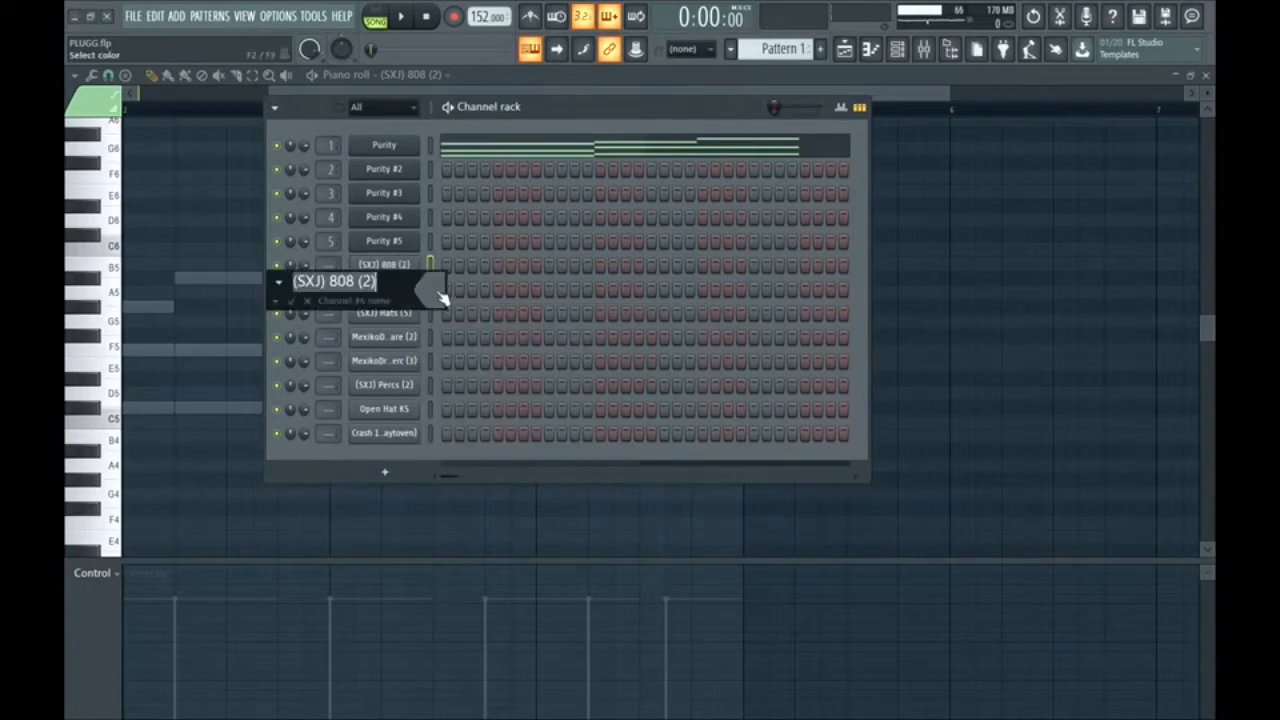
type("808")
key("Return")
Rename the (SXJ) Clap (6) channel to clap.
right_click(415, 289)
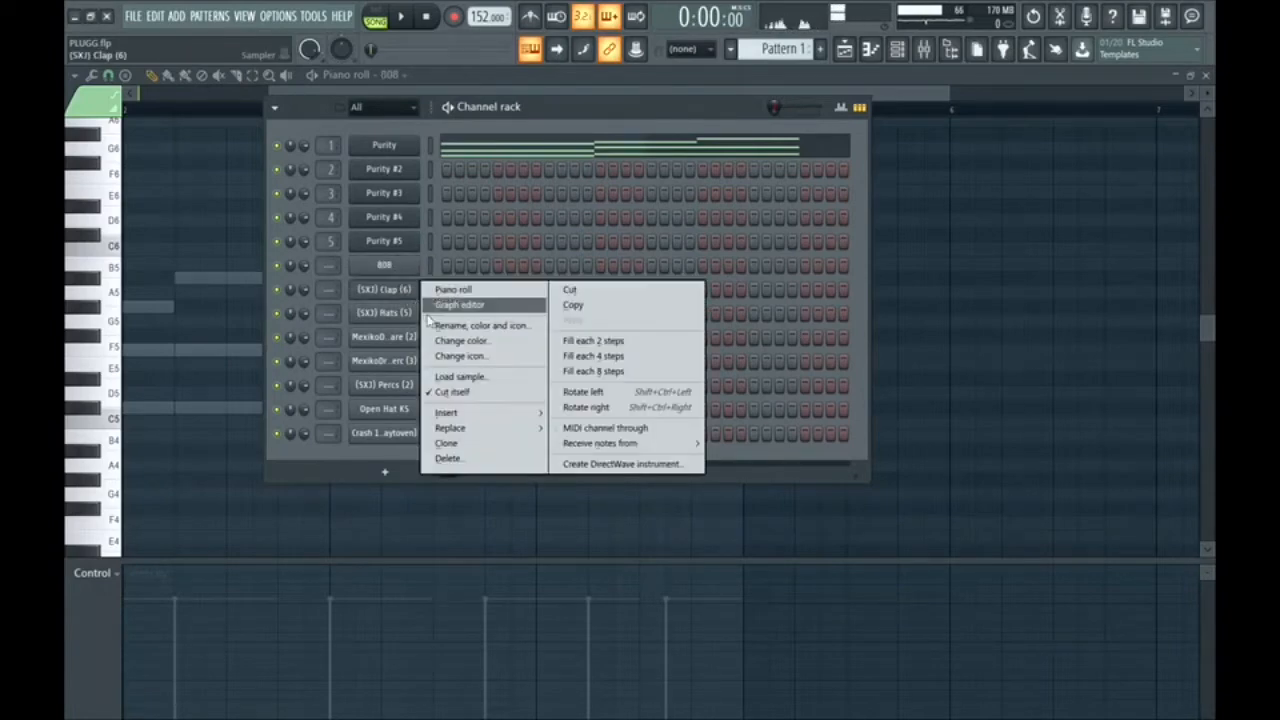
left_click(445, 326)
type("C")
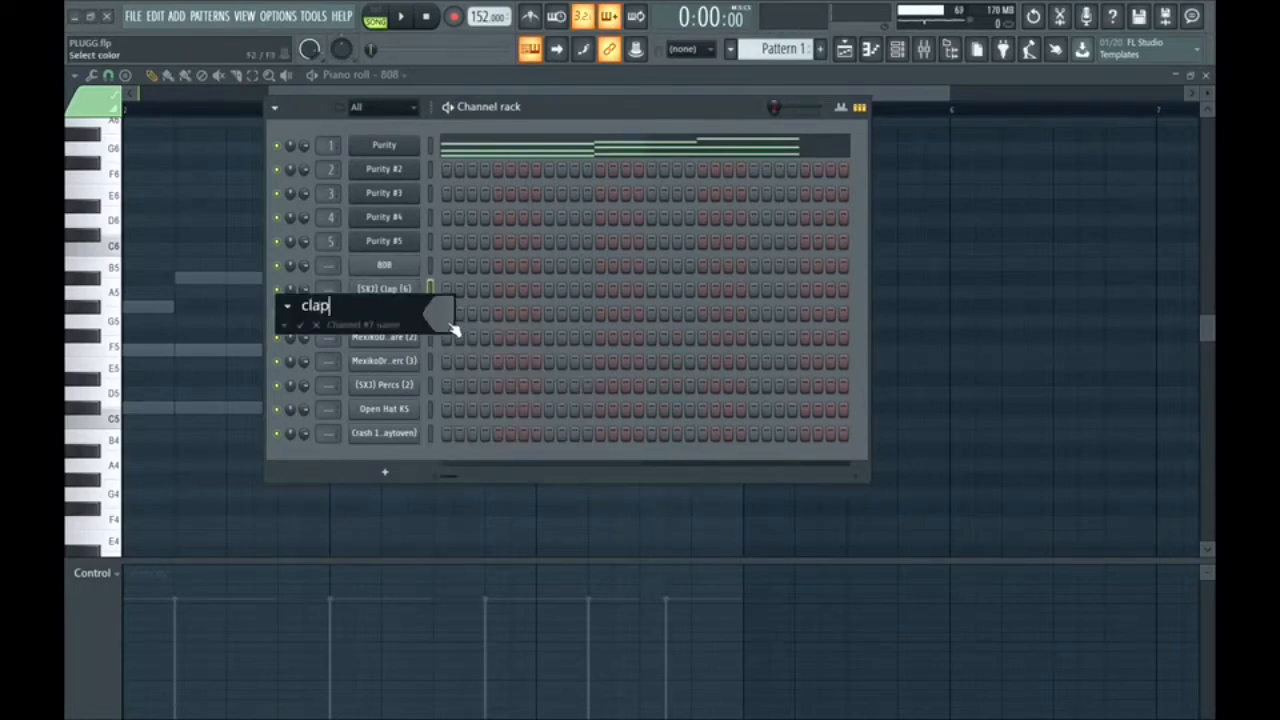
type("lap")
key("Return")
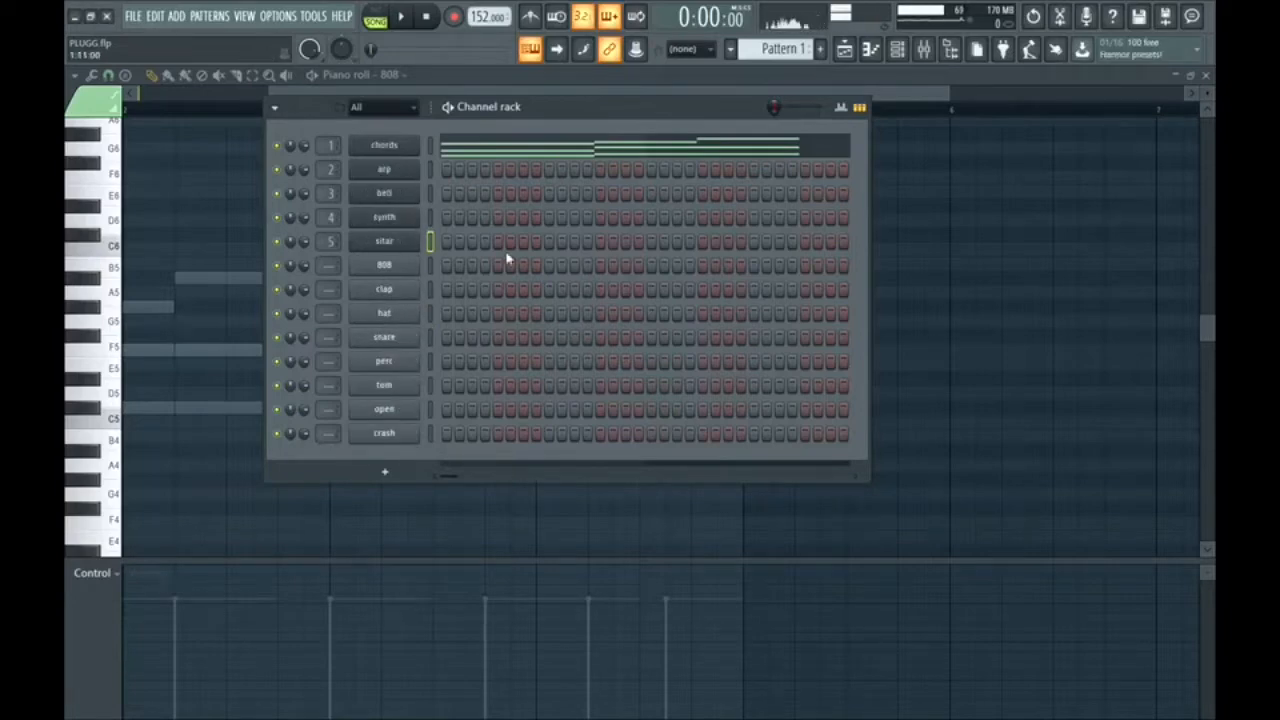
Hide the channel rack and place an 8-step C5 note at the start of bar 1 in the 808 piano roll.
left_click(904, 56)
left_click_drag(835, 94, 508, 127)
left_click(149, 422)
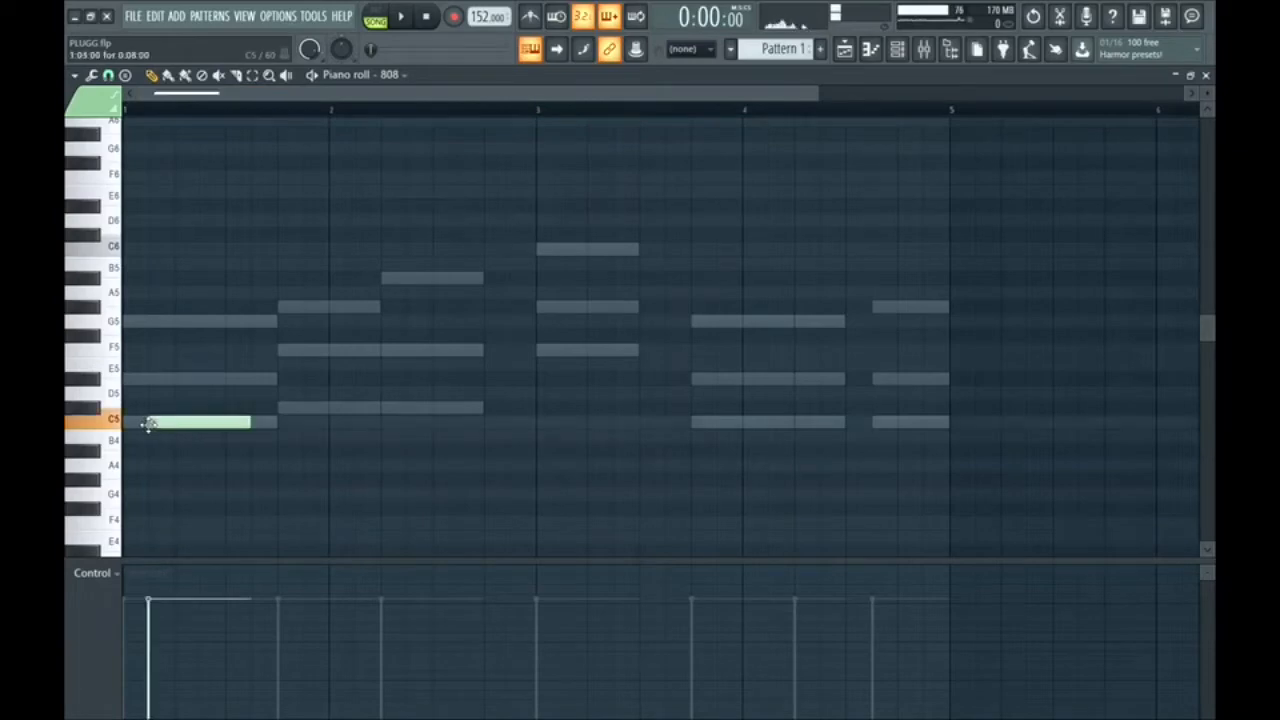
key("space")
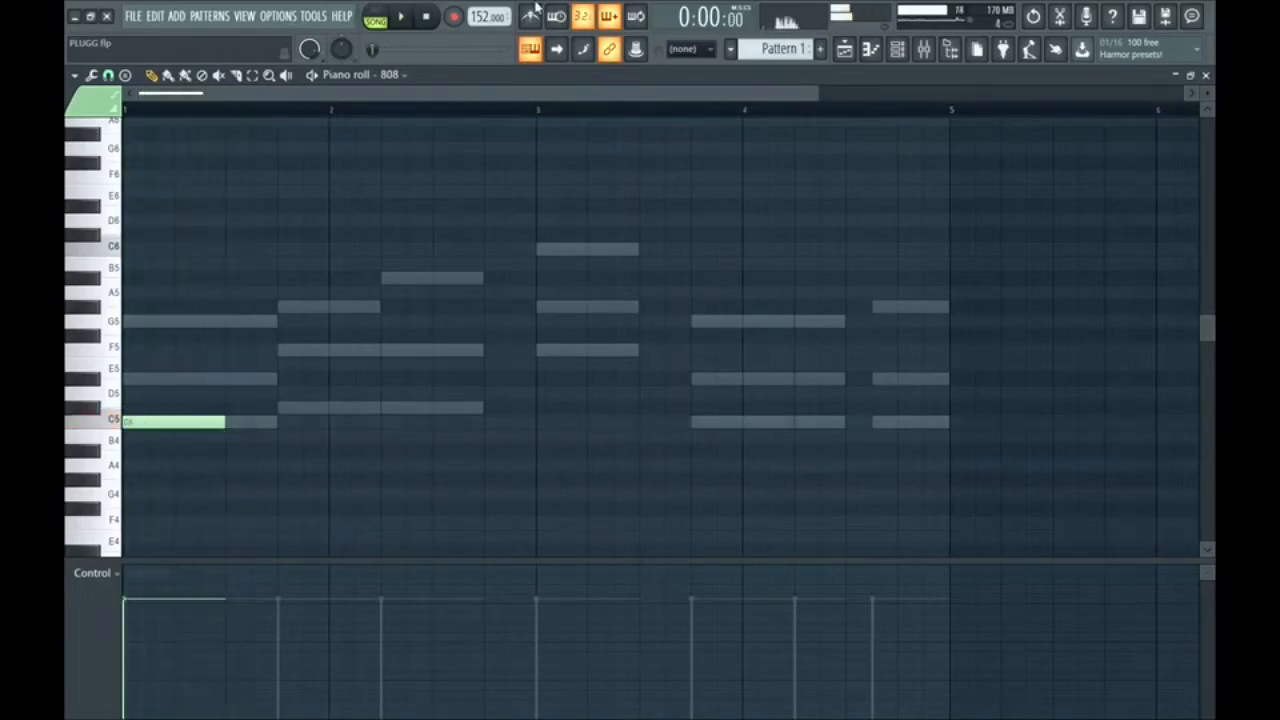
Add a C#5 note on the third chord, extended to bar 3, and an F5 note at the start of bar 3.
left_click(381, 409)
left_click_drag(485, 408, 538, 402)
key("space")
left_click(538, 351)
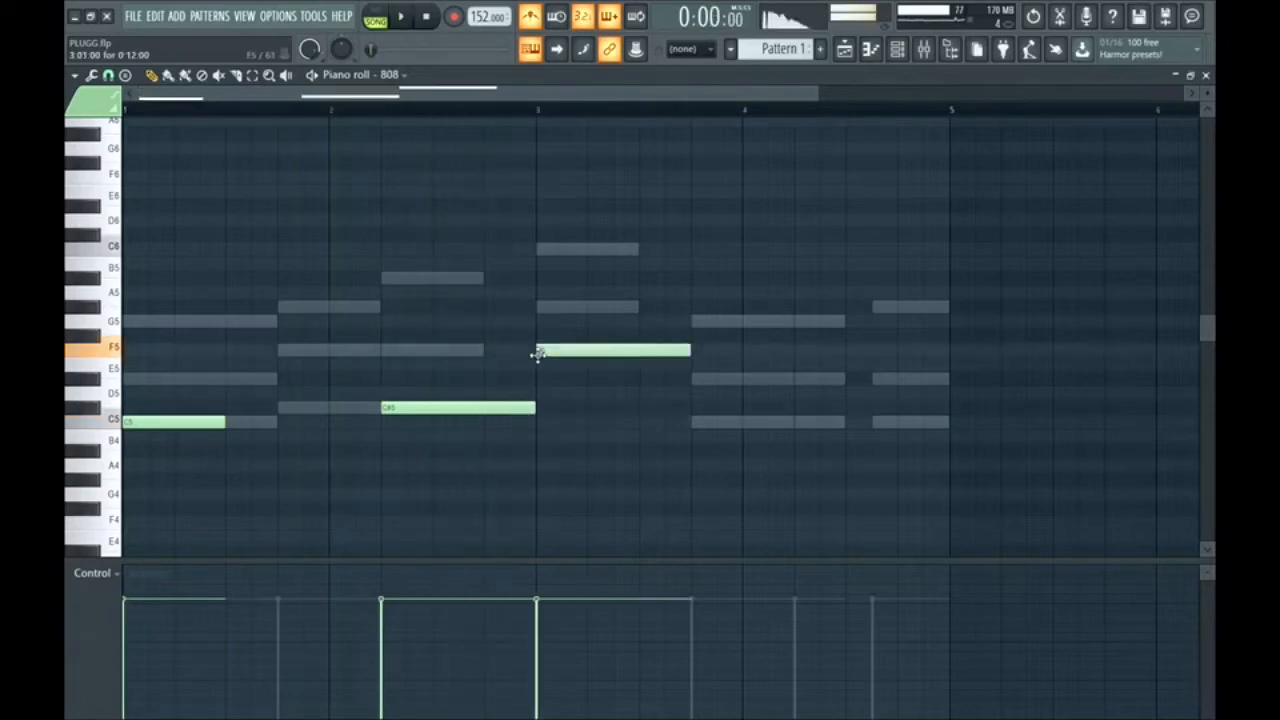
key("space")
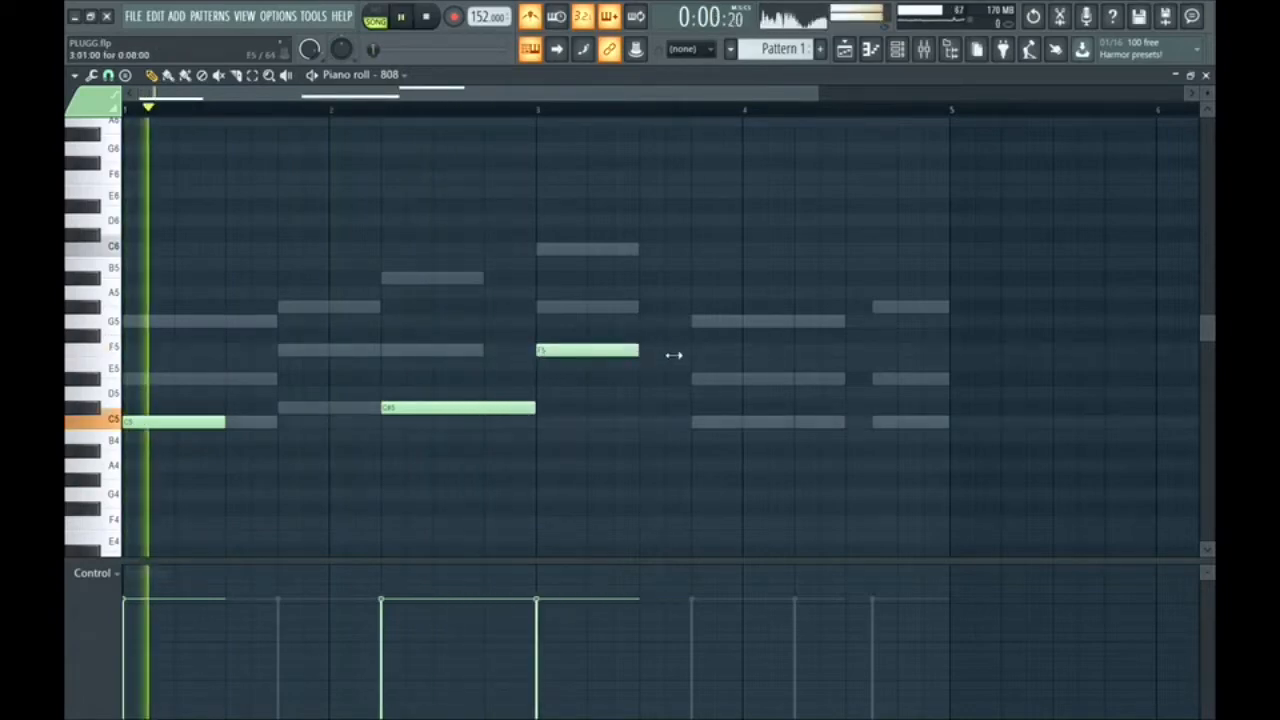
Extend the C5 note to the start of the C#5 note and transpose all 808 notes up one octave.
left_click_drag(228, 427, 383, 427)
key("space")
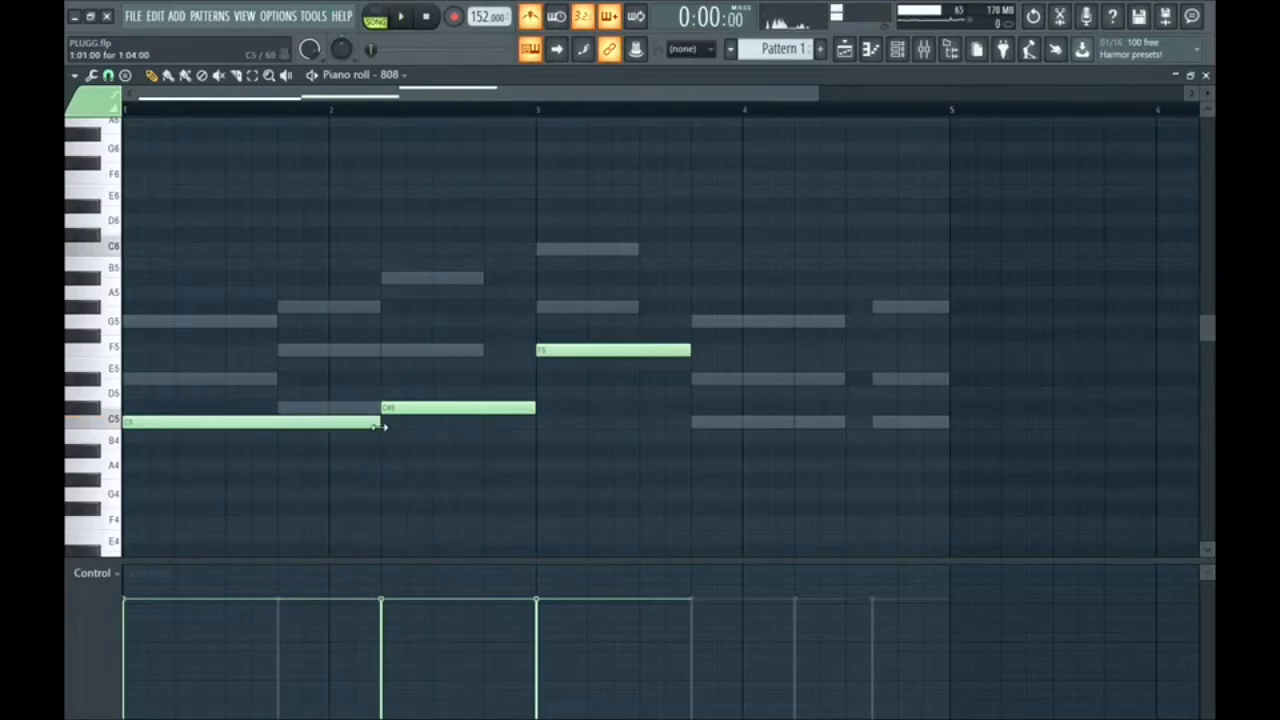
key("ctrl+Up")
key("space")
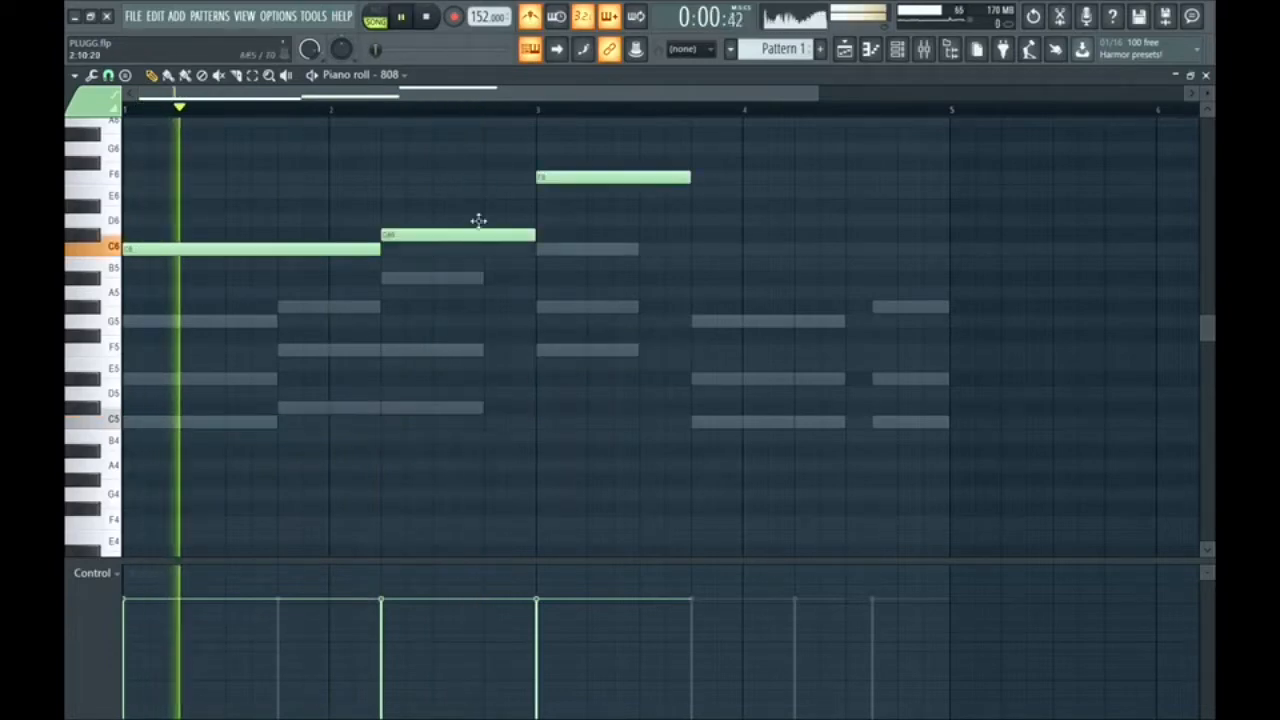
Add a 10-step C note at 3:13 under the fourth chord group and raise it one octave to C6.
scroll(568, 383, "up", 3)
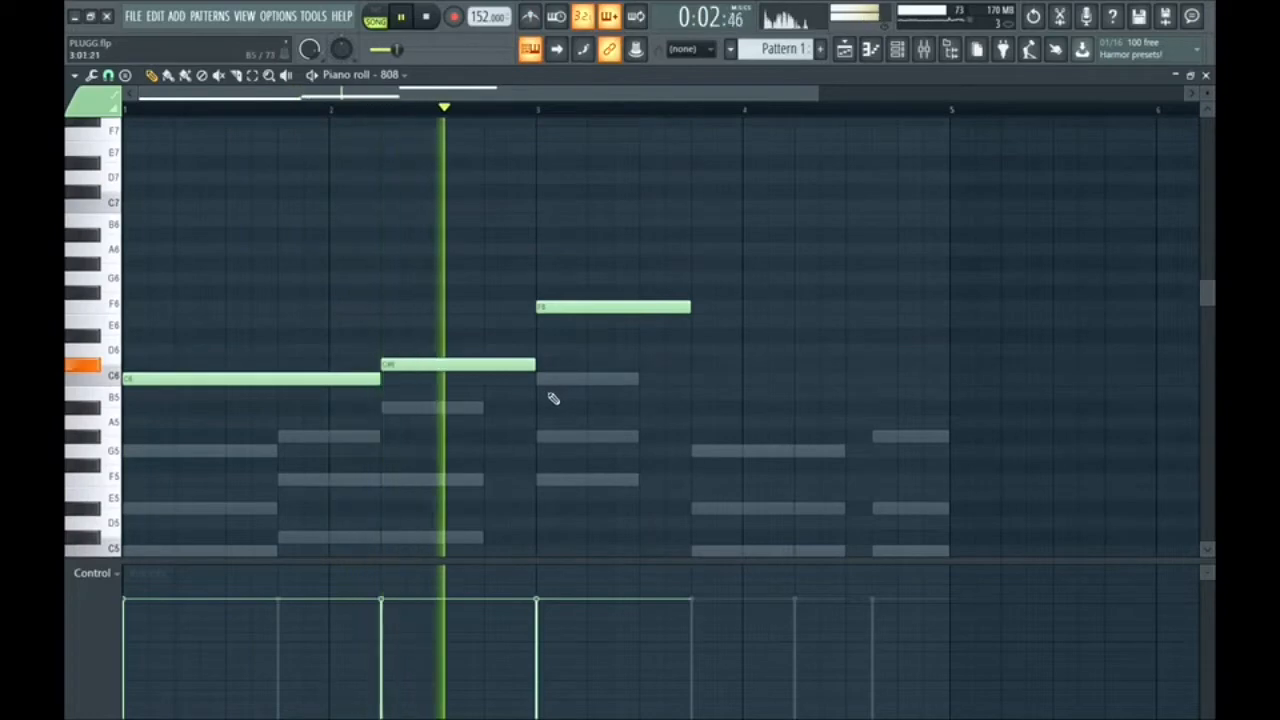
left_click(704, 422)
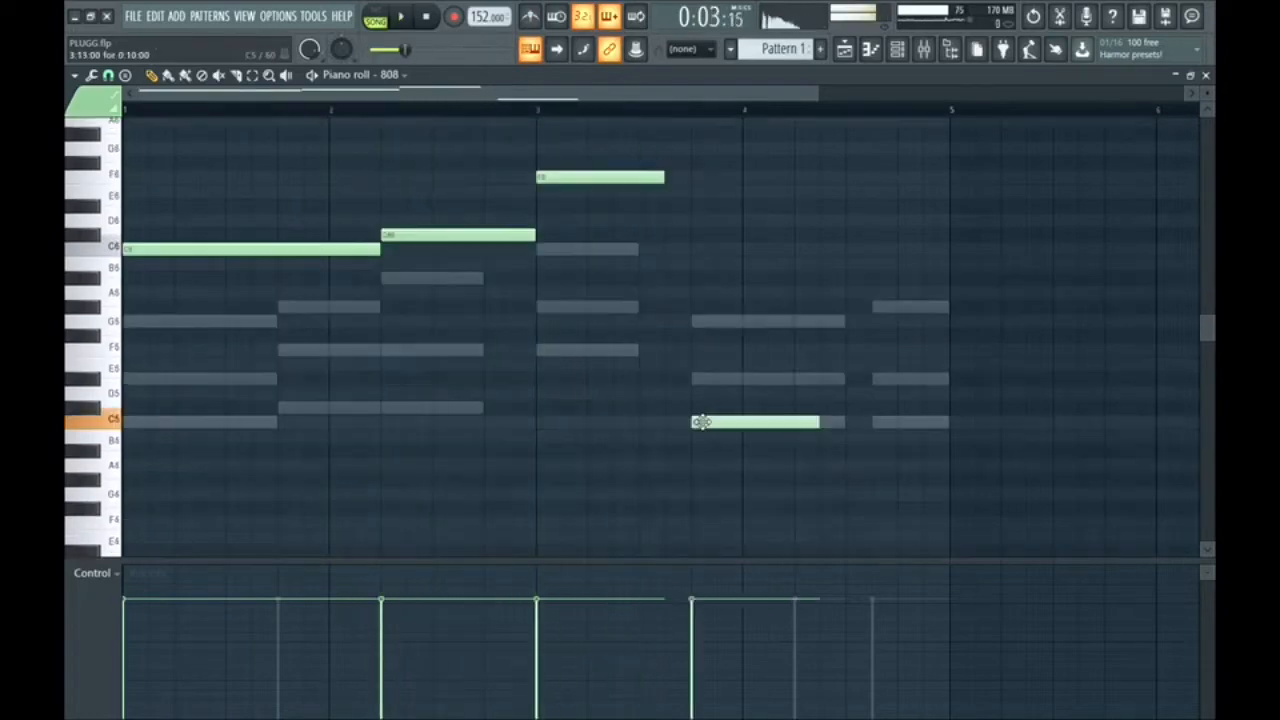
left_click(704, 423, "ctrl")
key("ctrl+Up")
key("space")
key("ctrl+d")
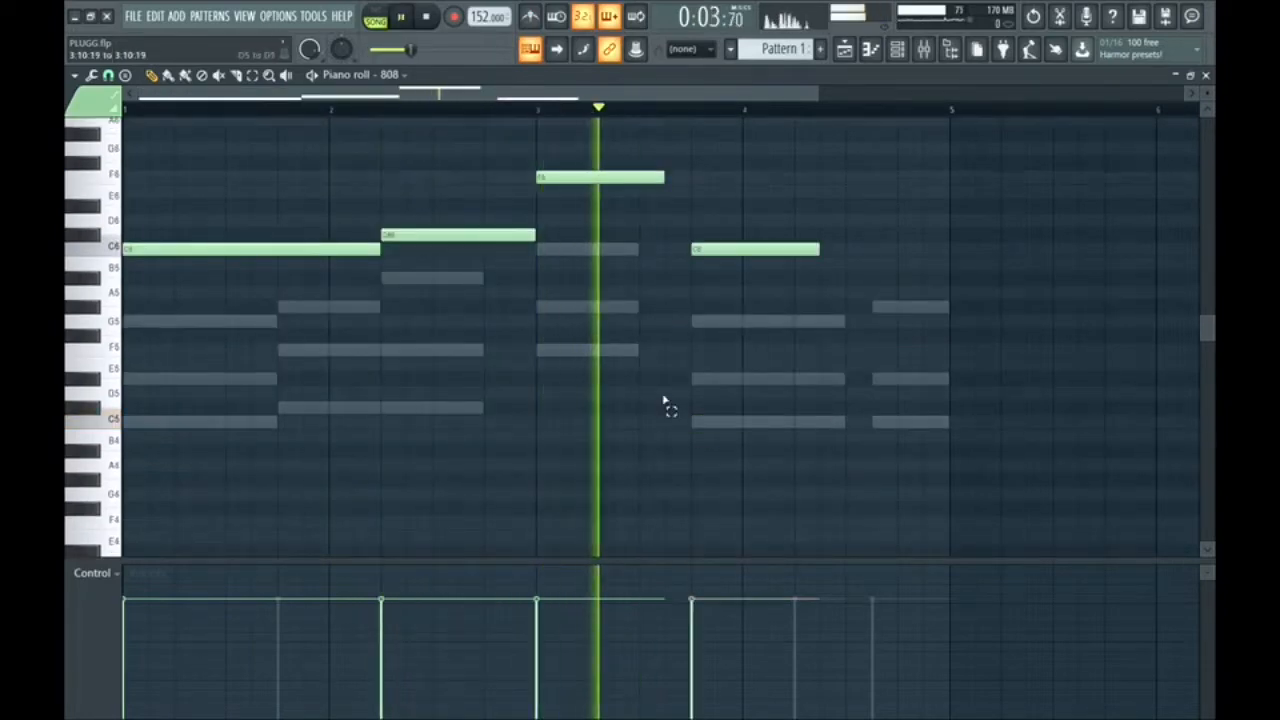
Shorten the F6 note to 6 steps and add a second F6 note at 3:07 that fills the gap to the C6 note.
key("space")
left_click_drag(666, 176, 613, 178)
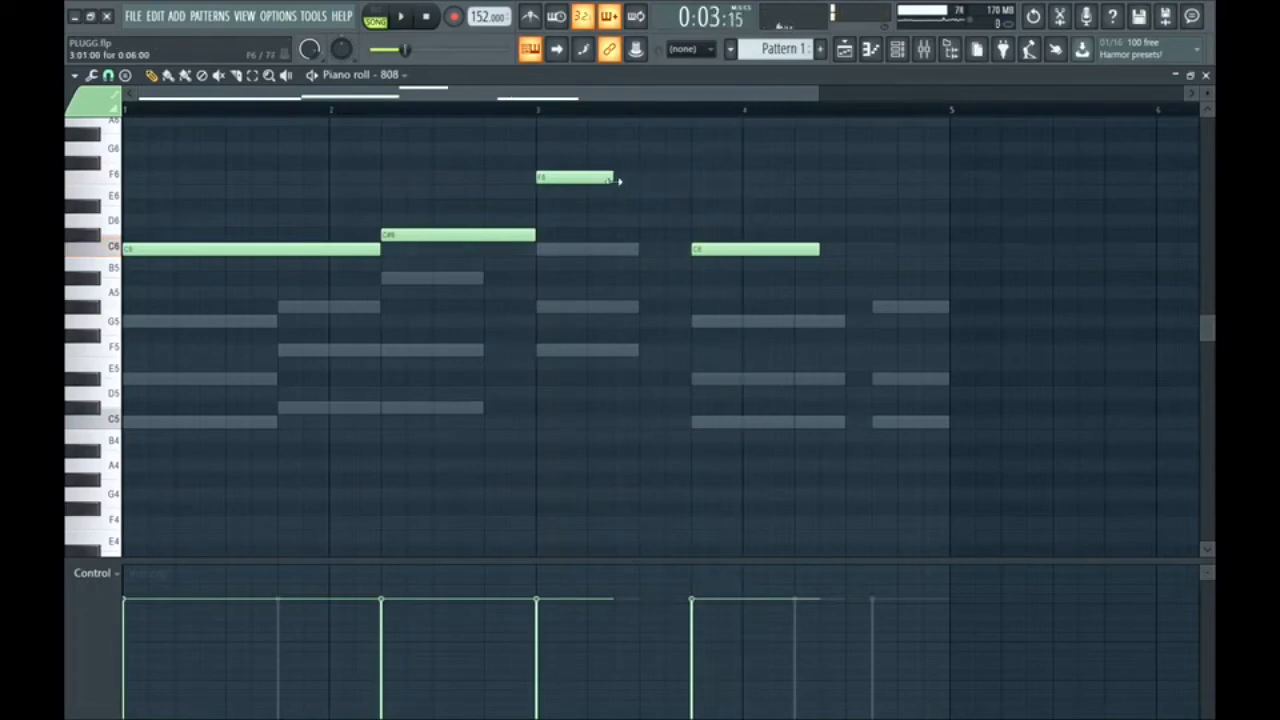
left_click(620, 178)
key("space")
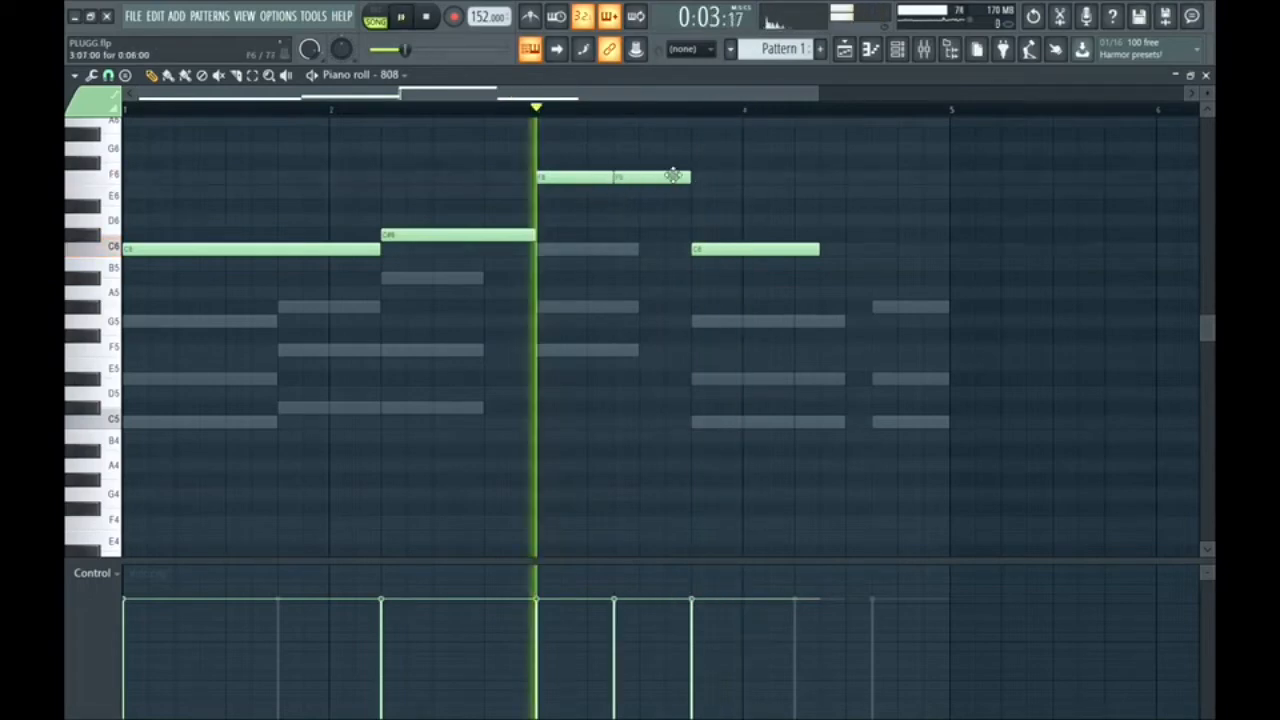
key("space")
Add a second C6 note at 4:05 and extend it to the end of bar 4.
left_click(800, 250)
key("space")
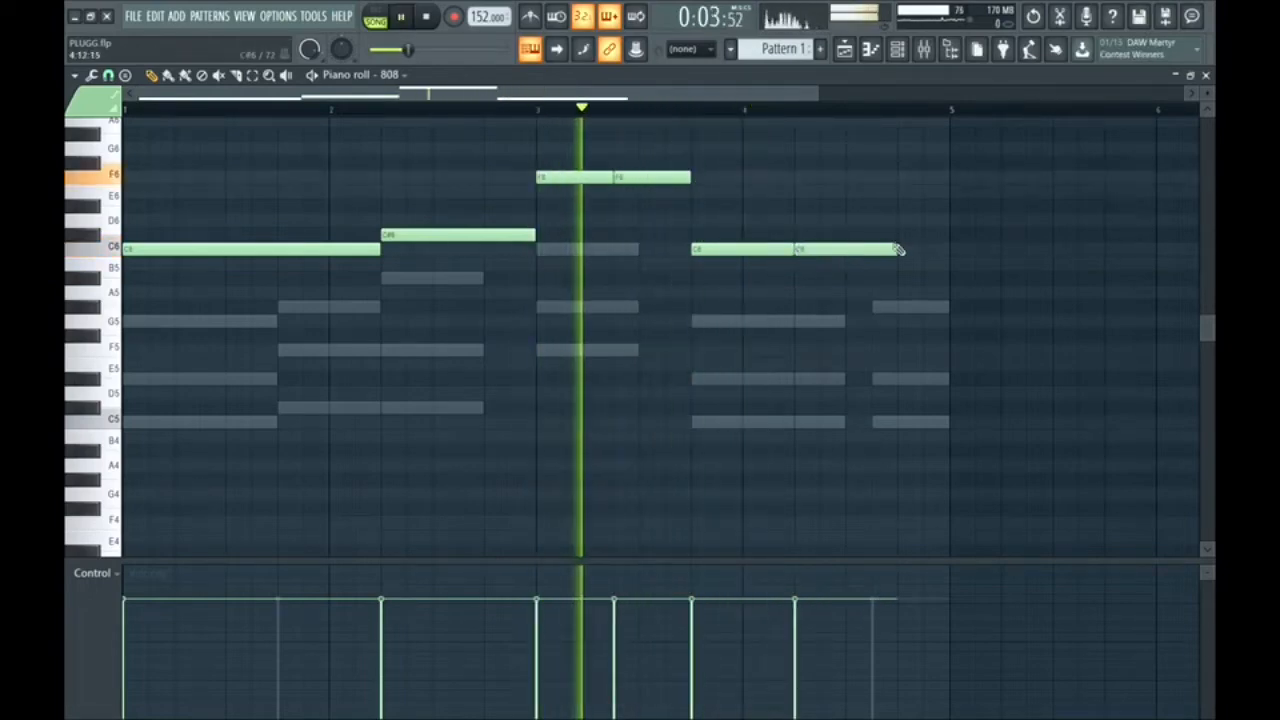
left_click_drag(895, 249, 951, 266)
key("space")
Transpose all 808 notes down one octave and play back the bassline with the chords.
key("ctrl+Down")
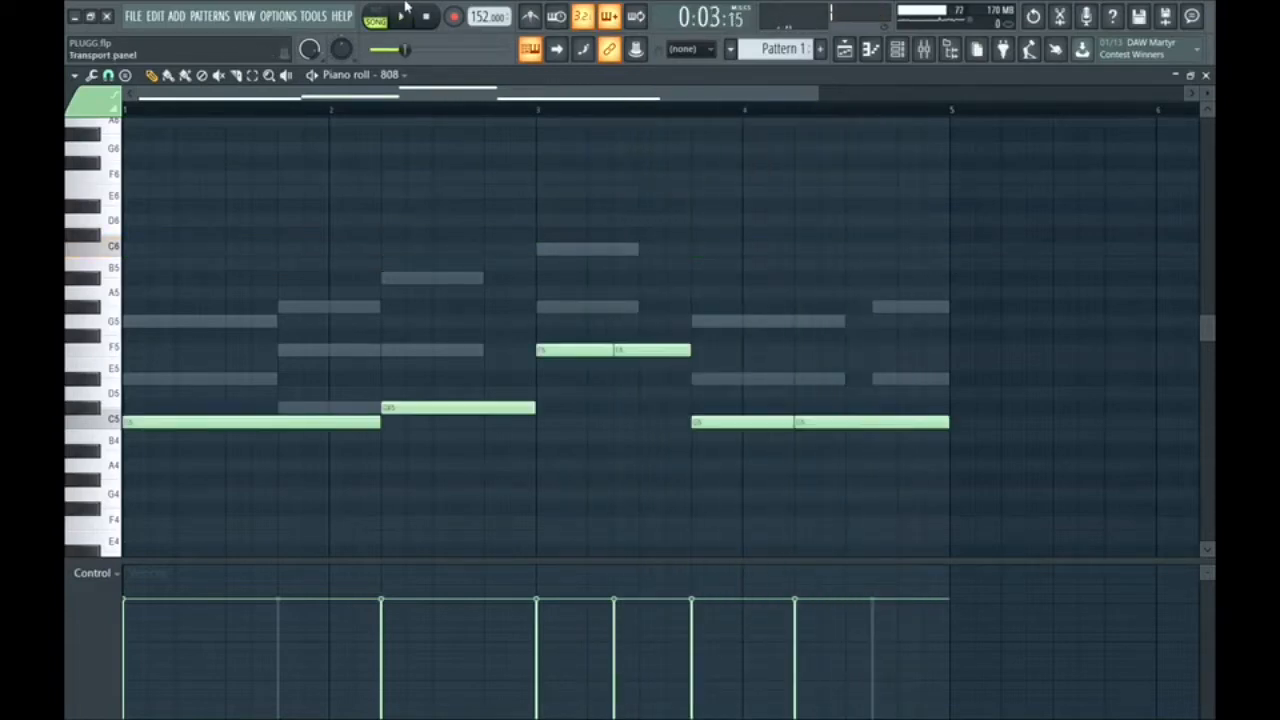
key("space")
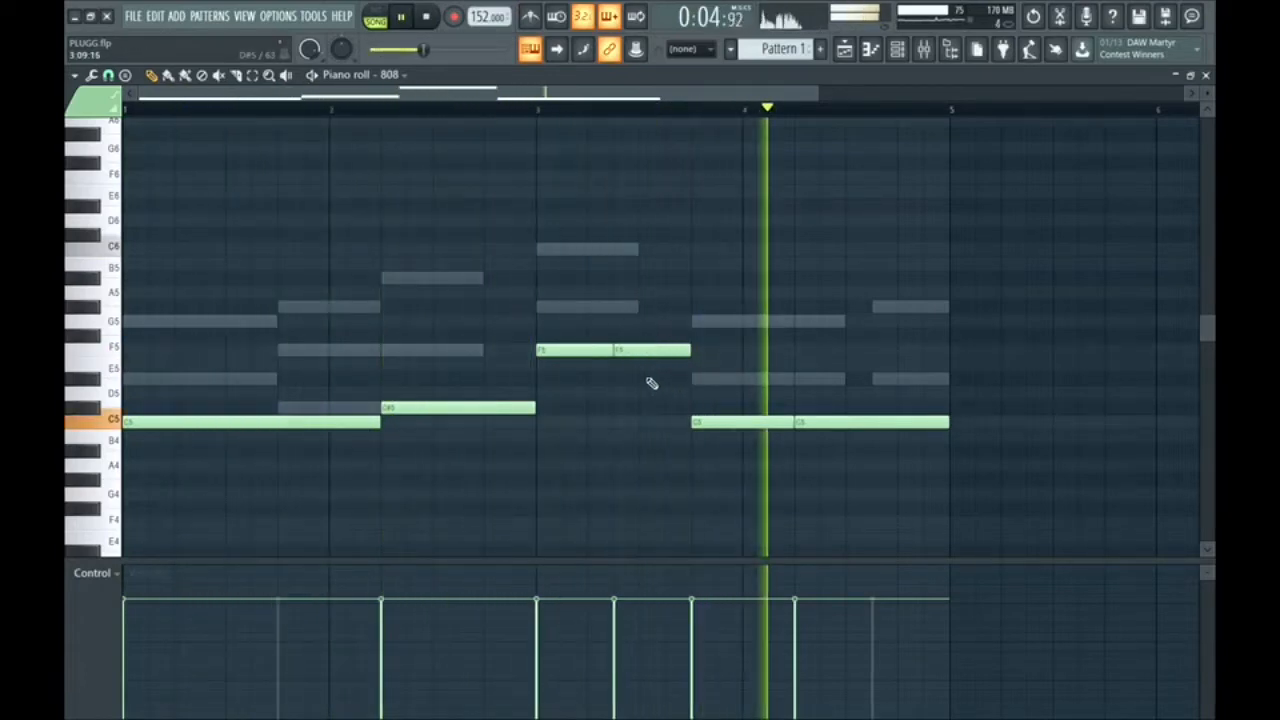
key("space")
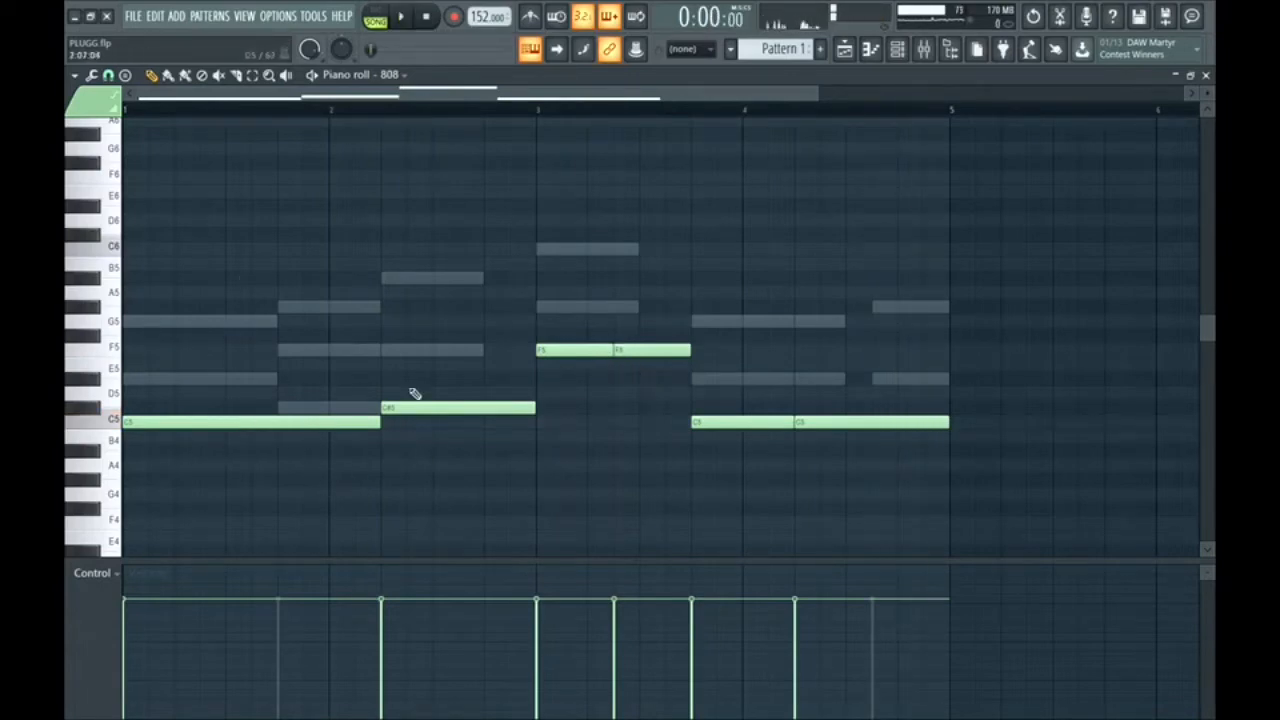
left_click_drag(475, 352, 699, 322)
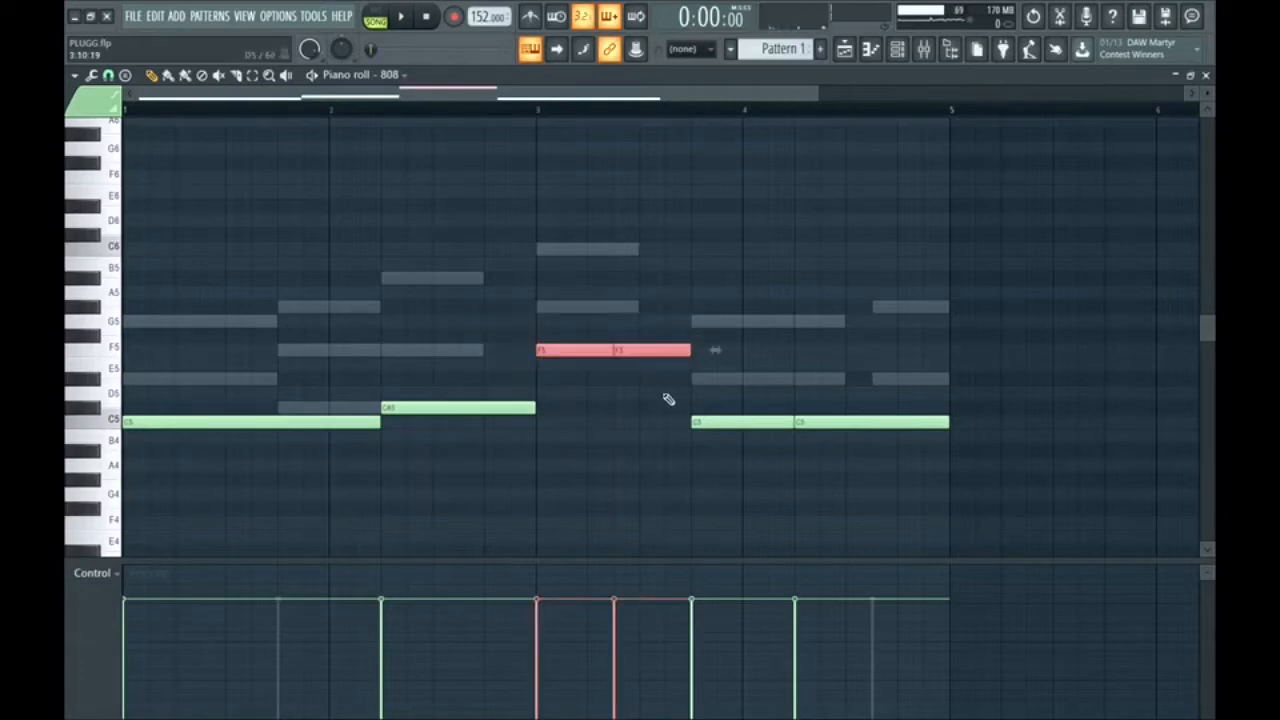
left_click_drag(668, 394, 776, 408)
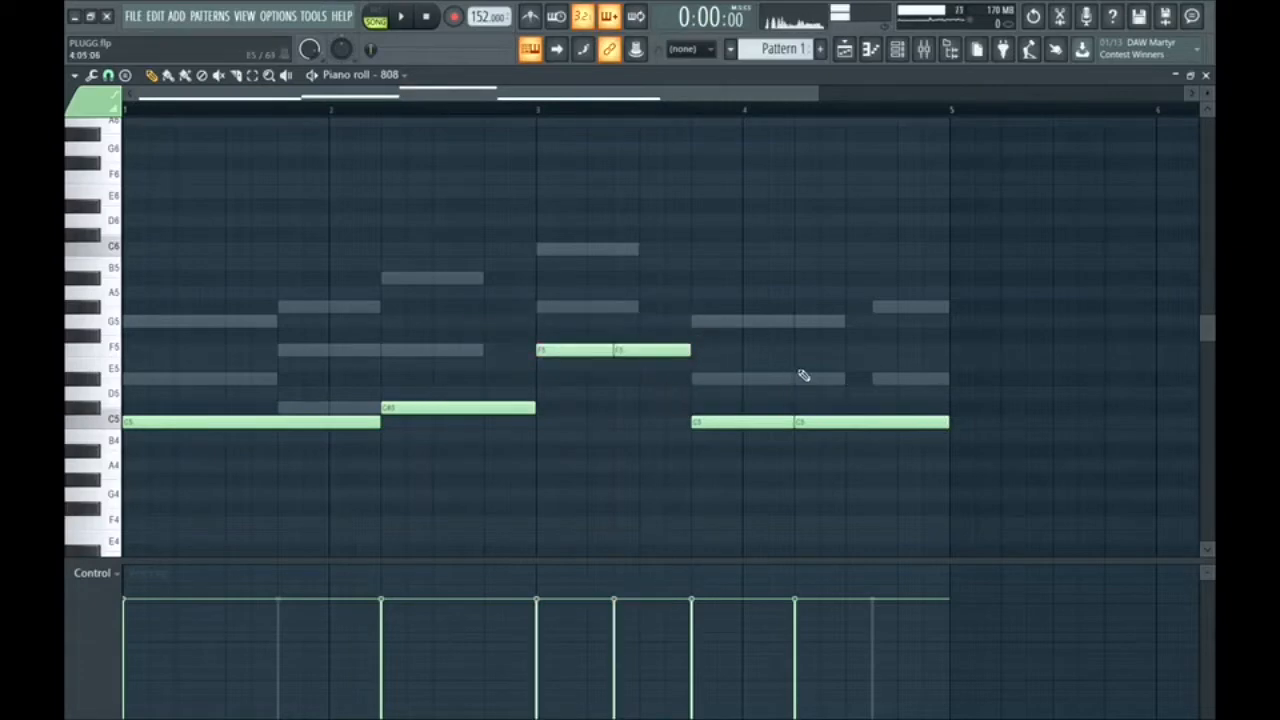
left_click_drag(922, 215, 190, 413)
left_click(214, 319)
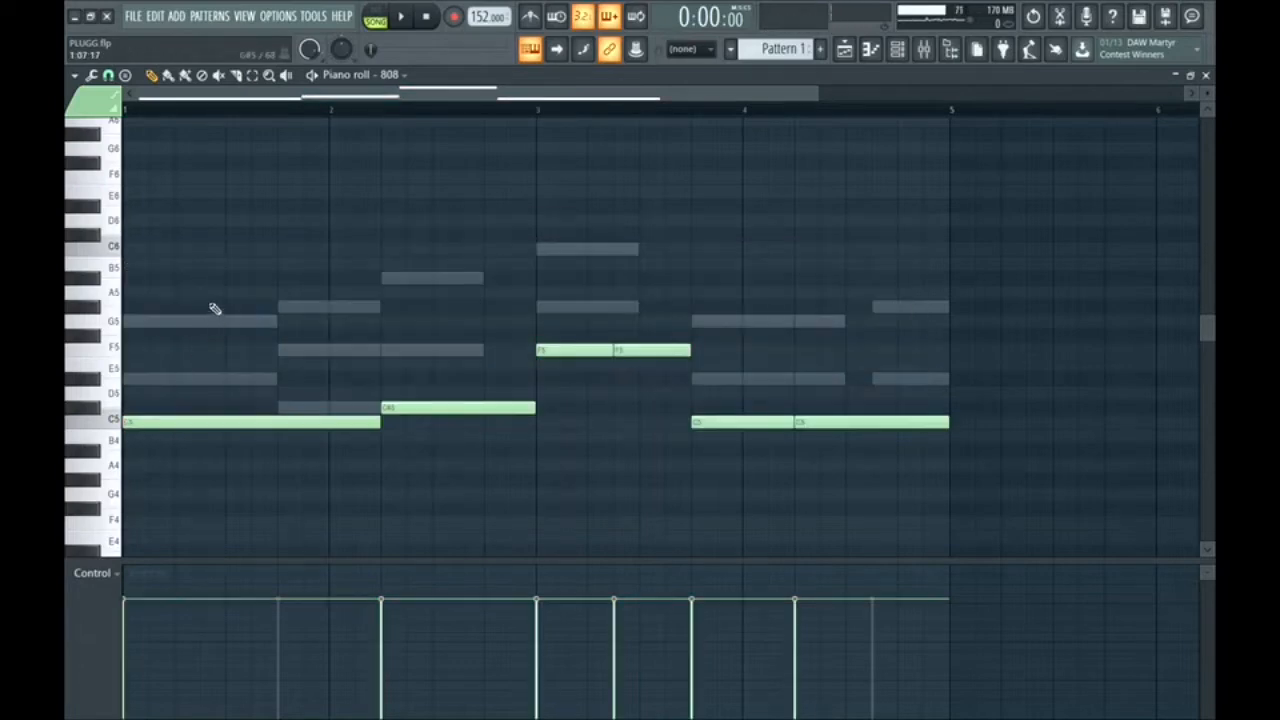
Cut all 808 notes from Pattern 1 and paste them into a new empty pattern.
key("ctrl+a")
key("ctrl+x")
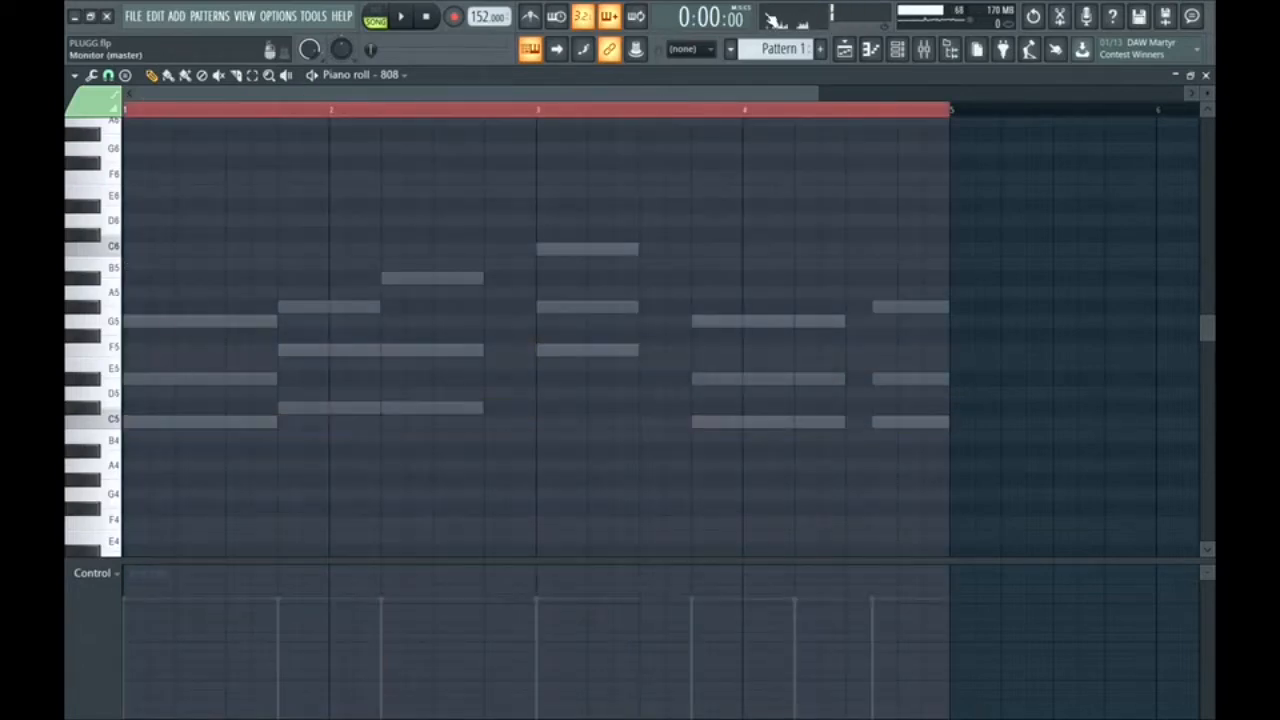
left_click(821, 50)
left_click(853, 69)
key("ctrl+v")
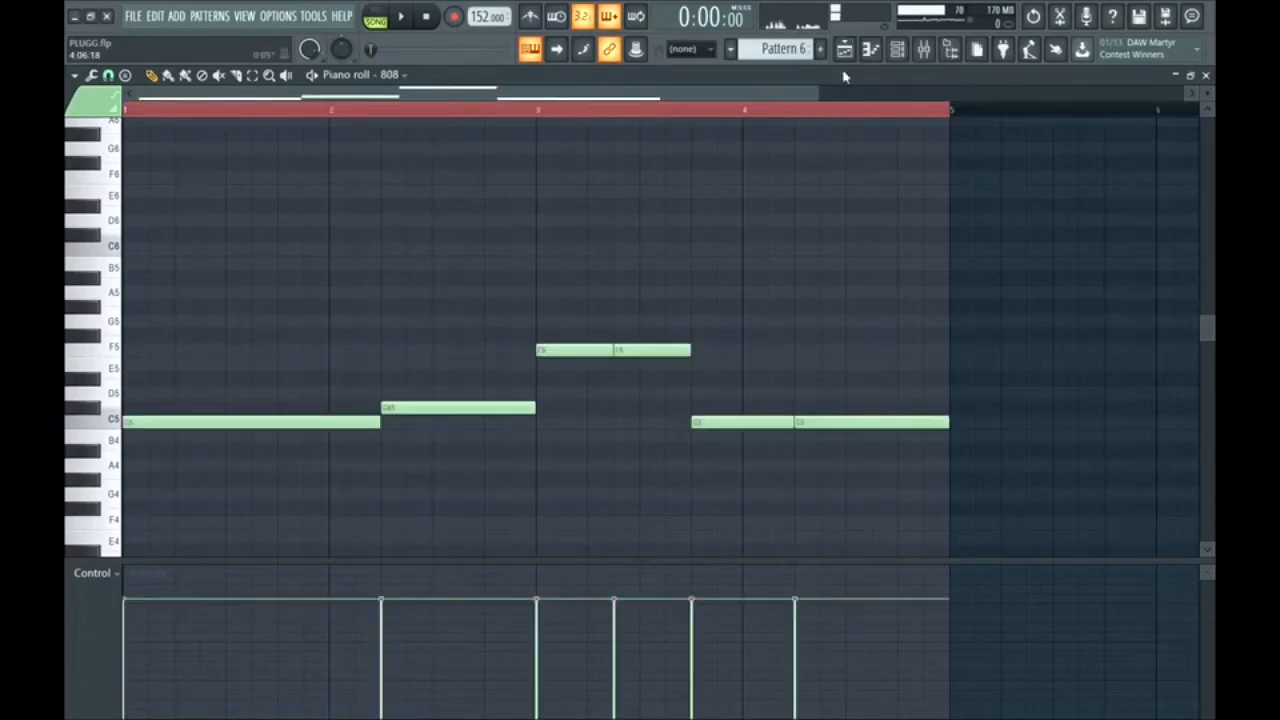
Place the 808 pattern on Track 6 at bar 1 of the playlist and a clone of it at bar 5.
left_click(844, 49)
left_click(290, 360)
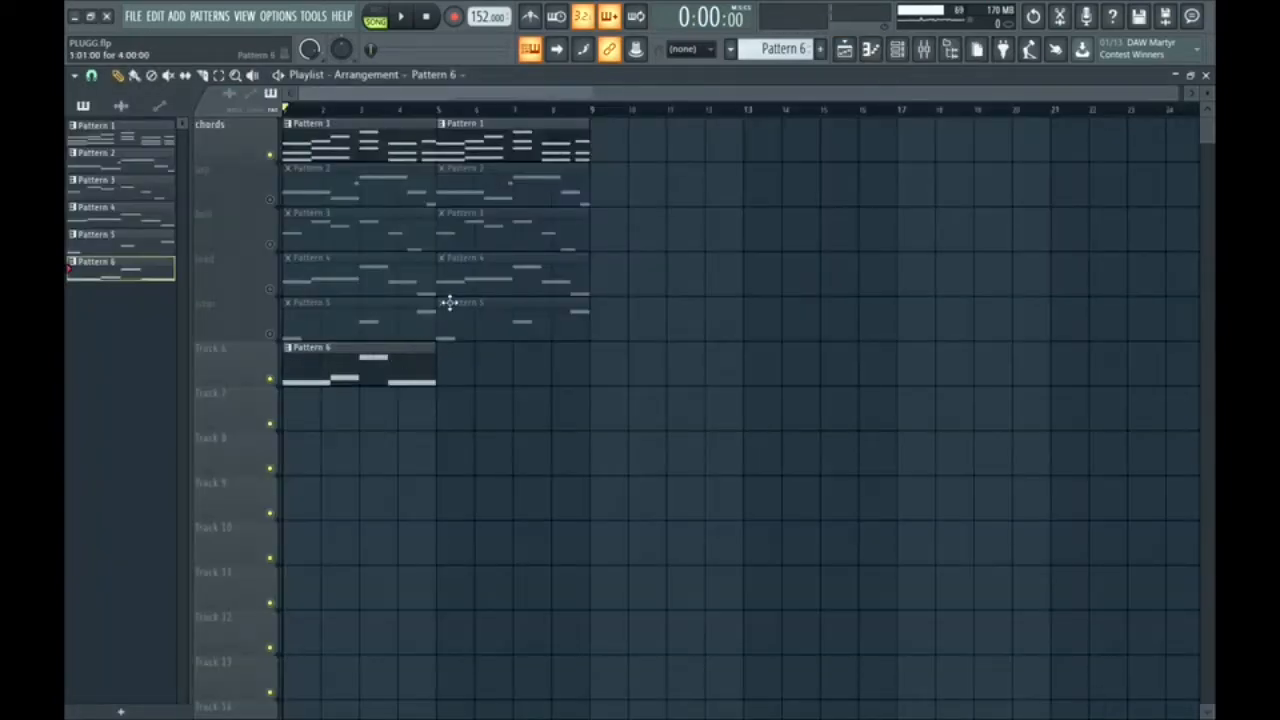
left_click(731, 50)
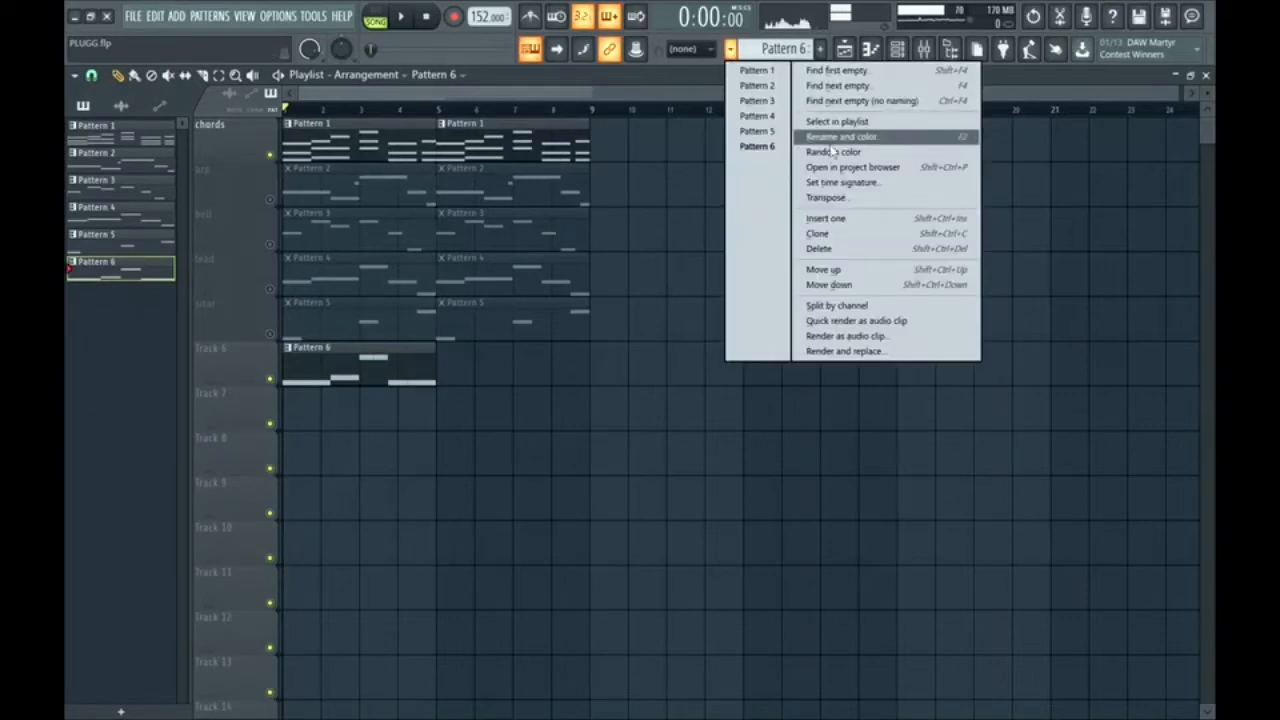
left_click(822, 235)
left_click(448, 365)
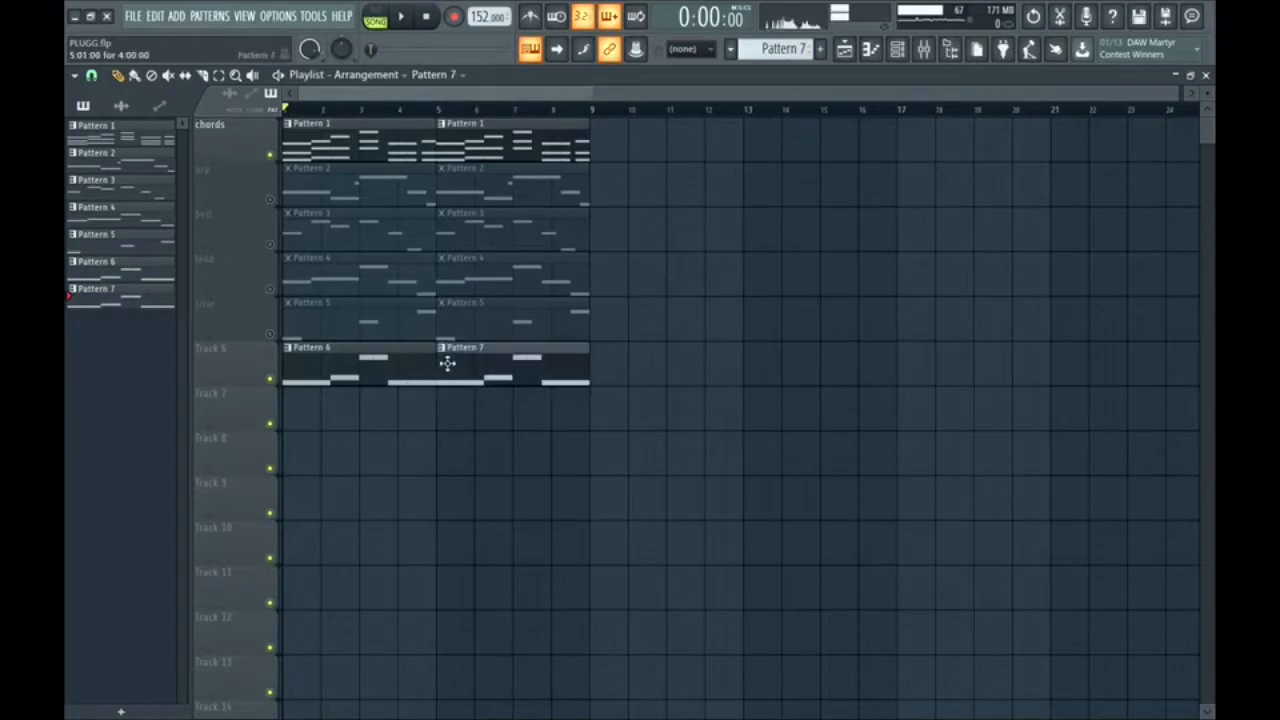
left_click(437, 109)
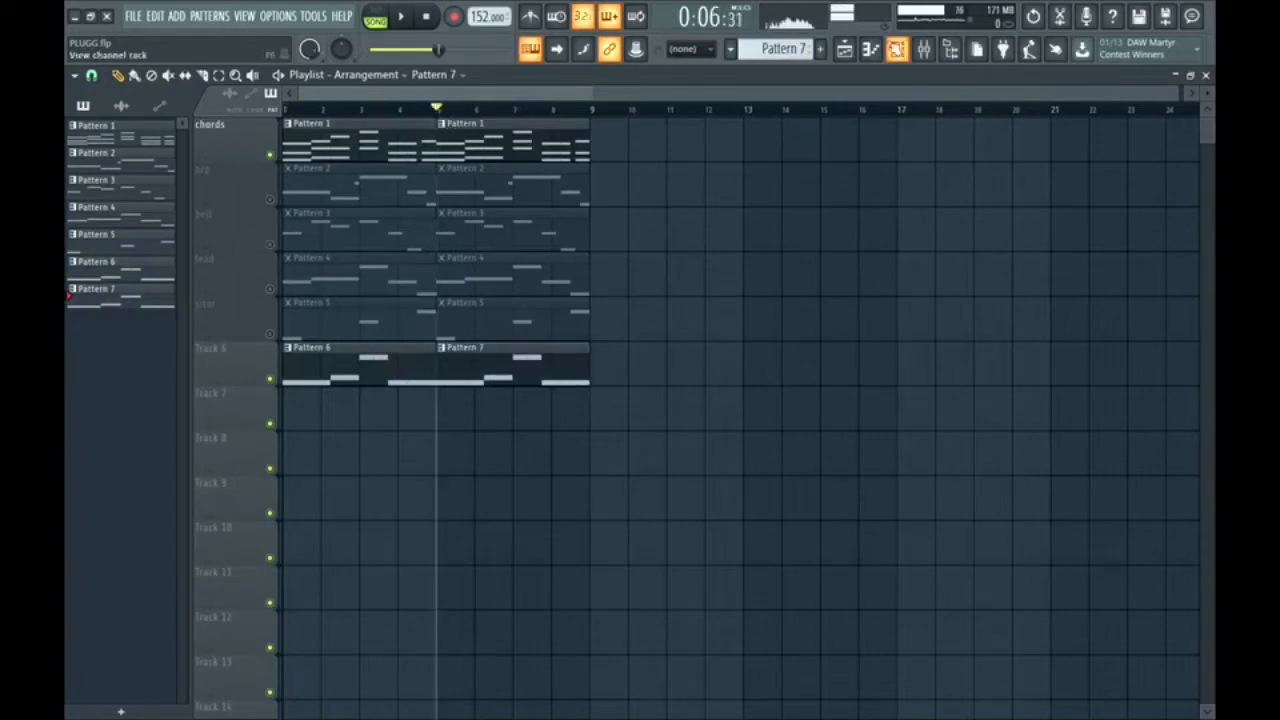
Show the 808 channel's notes of Pattern 7 in the piano roll and play them back.
left_click(873, 49)
key("space")
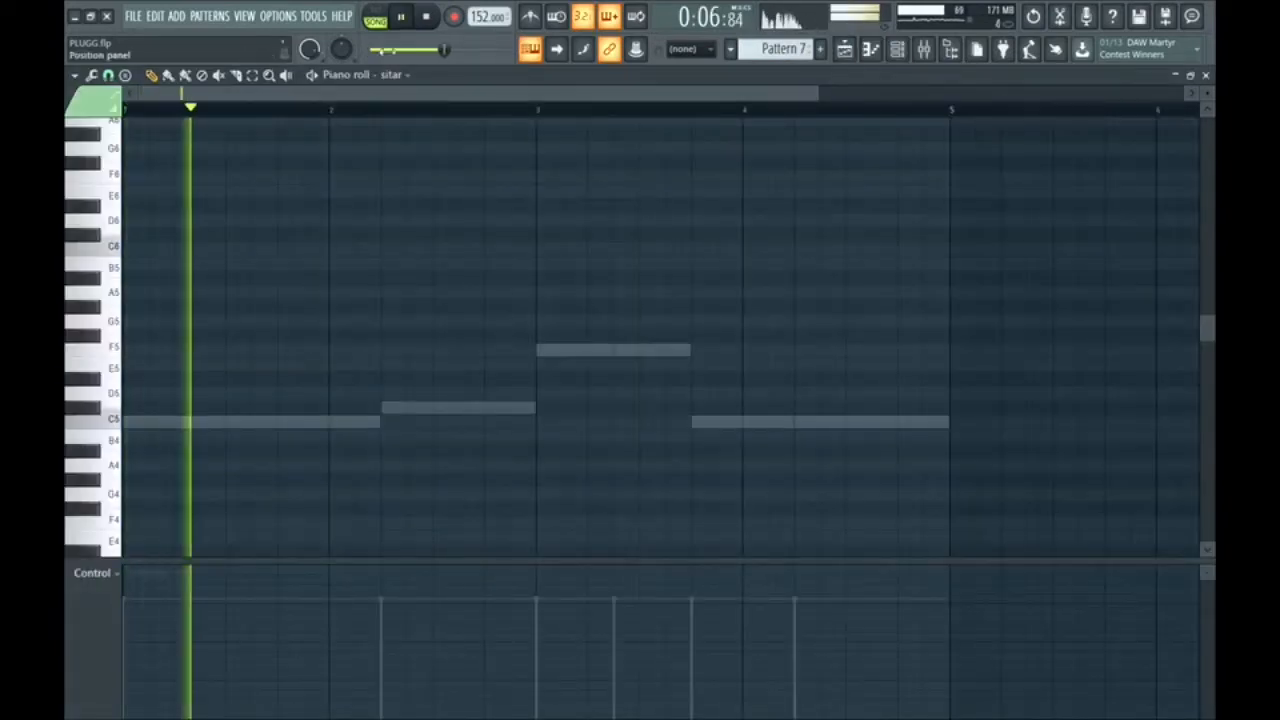
key("space")
left_click(391, 75)
left_click(412, 180)
key("space")
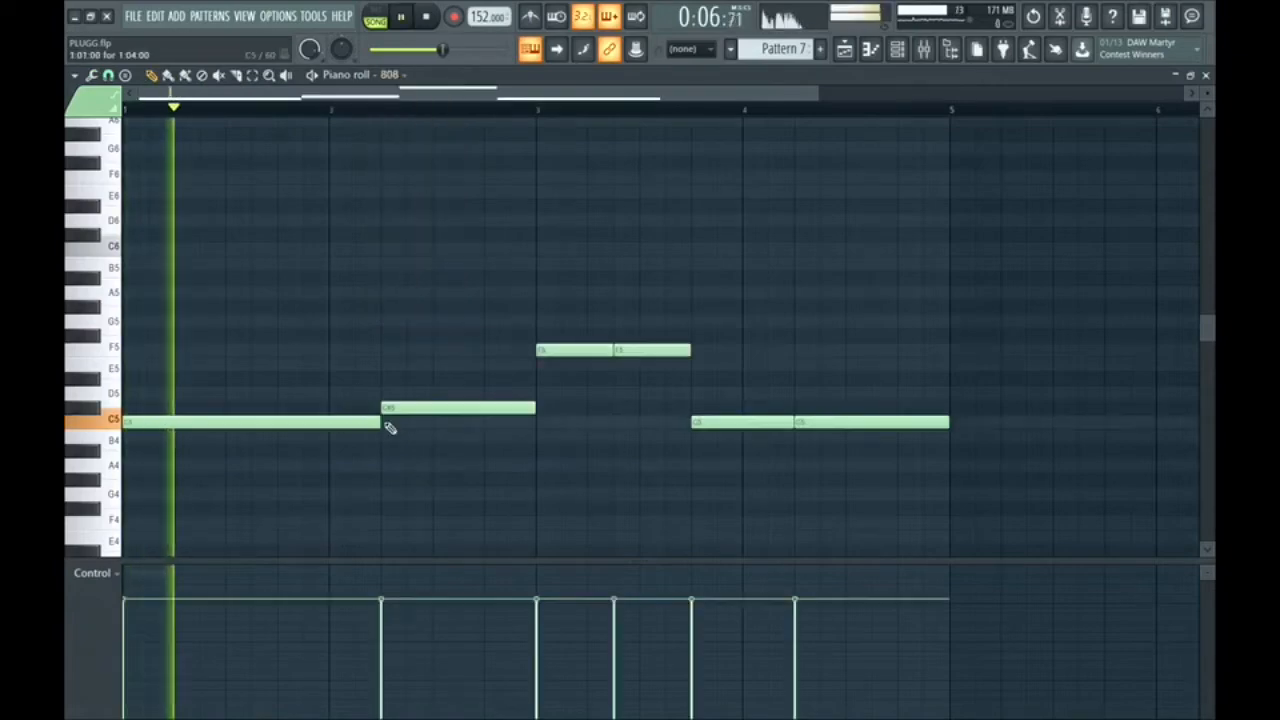
Shorten the first C5 note to end at 1:13 and add another C5 note from there up to 2:05.
key("space")
left_click_drag(380, 420, 250, 422)
key("space")
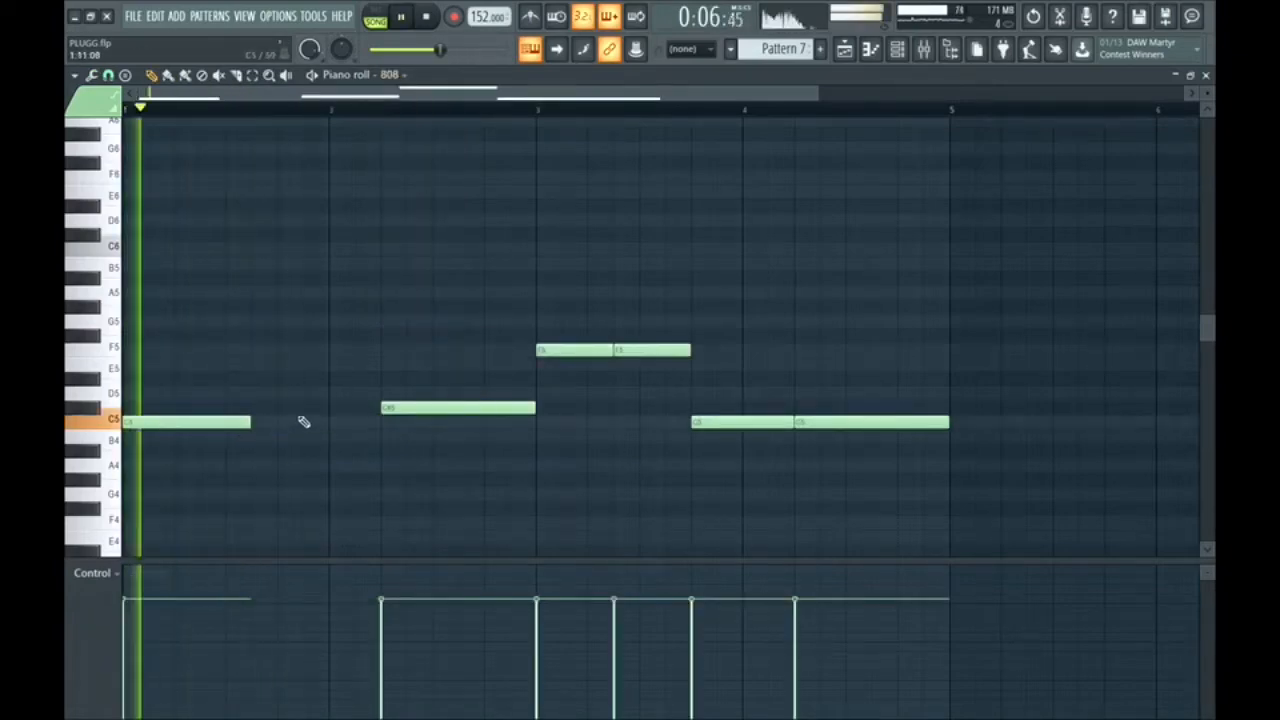
left_click(300, 421)
left_click_drag(405, 422, 343, 434)
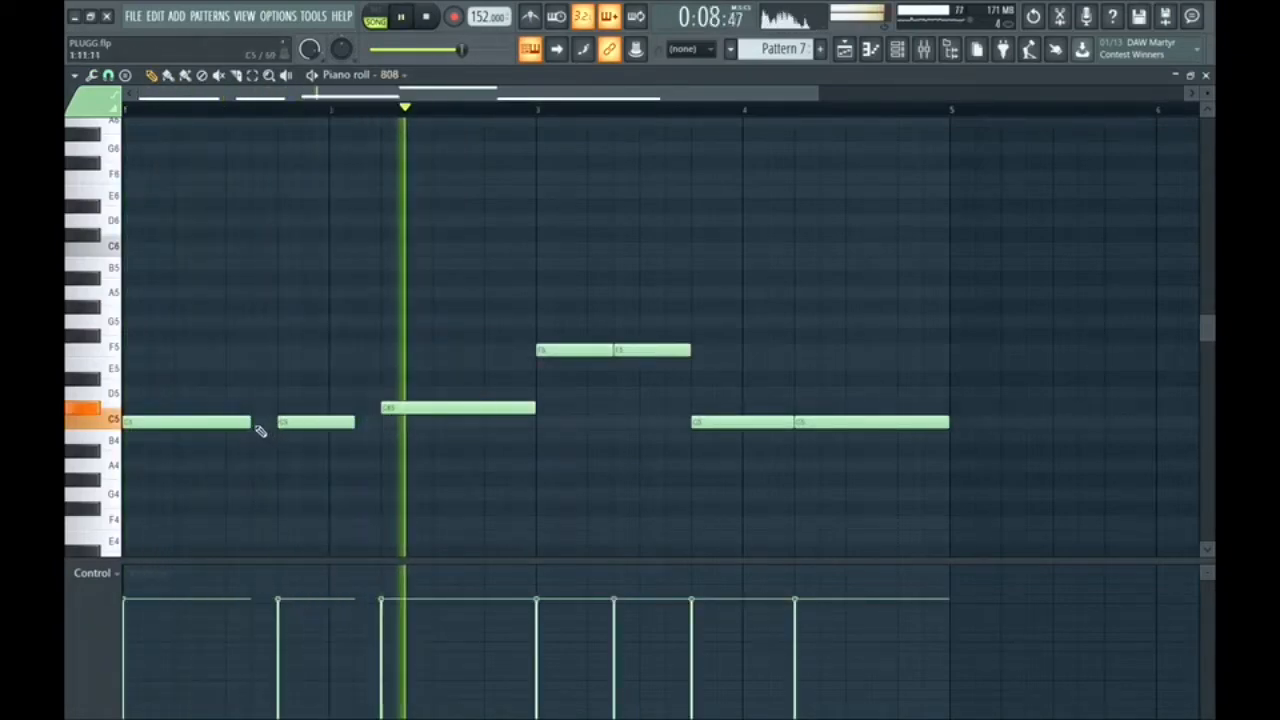
key("space")
left_click_drag(252, 424, 270, 430)
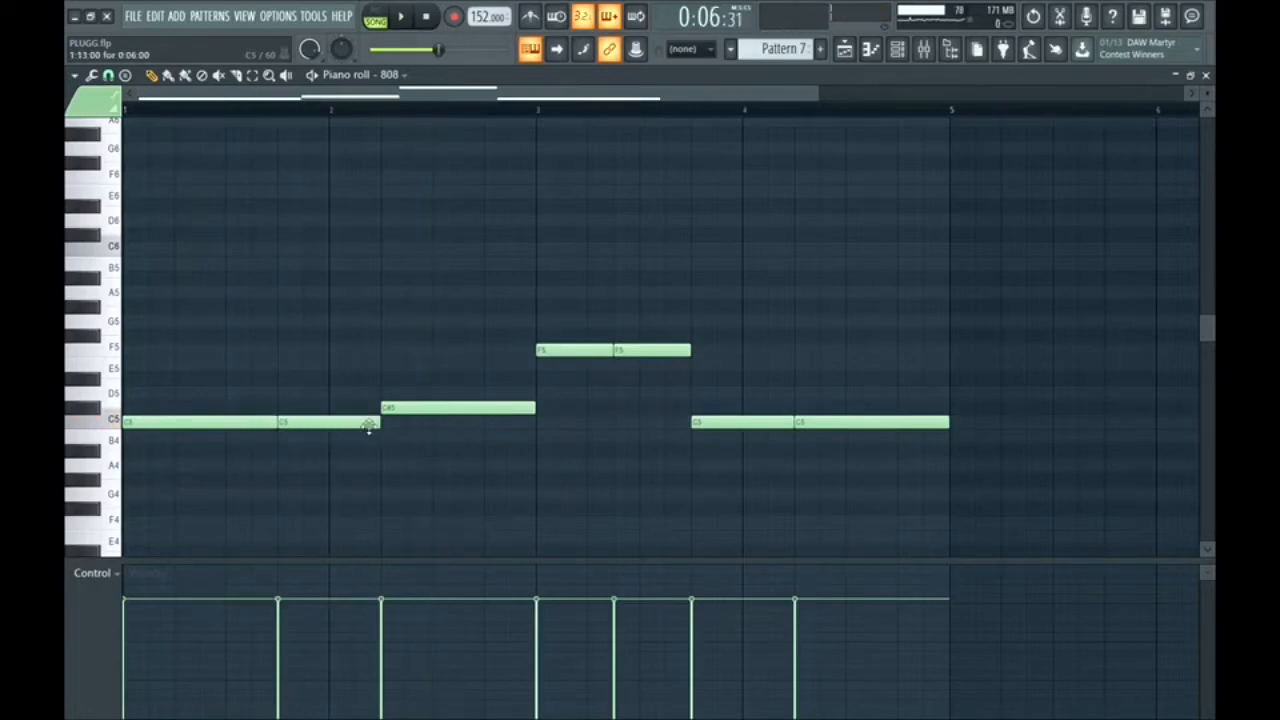
key("space")
Shorten the C#5 note to end at 2:11 and add an E5 note from there to bar 3.
left_click_drag(534, 409, 472, 428)
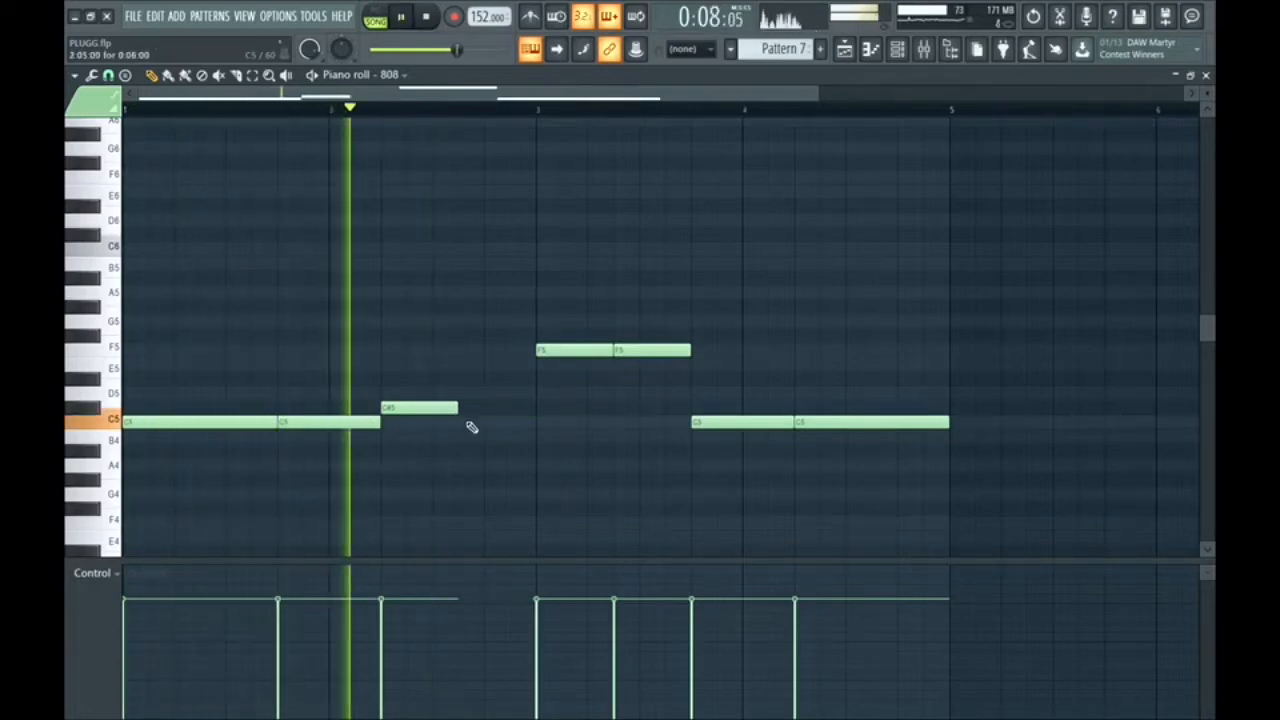
left_click(462, 365)
key("space")
key("space")
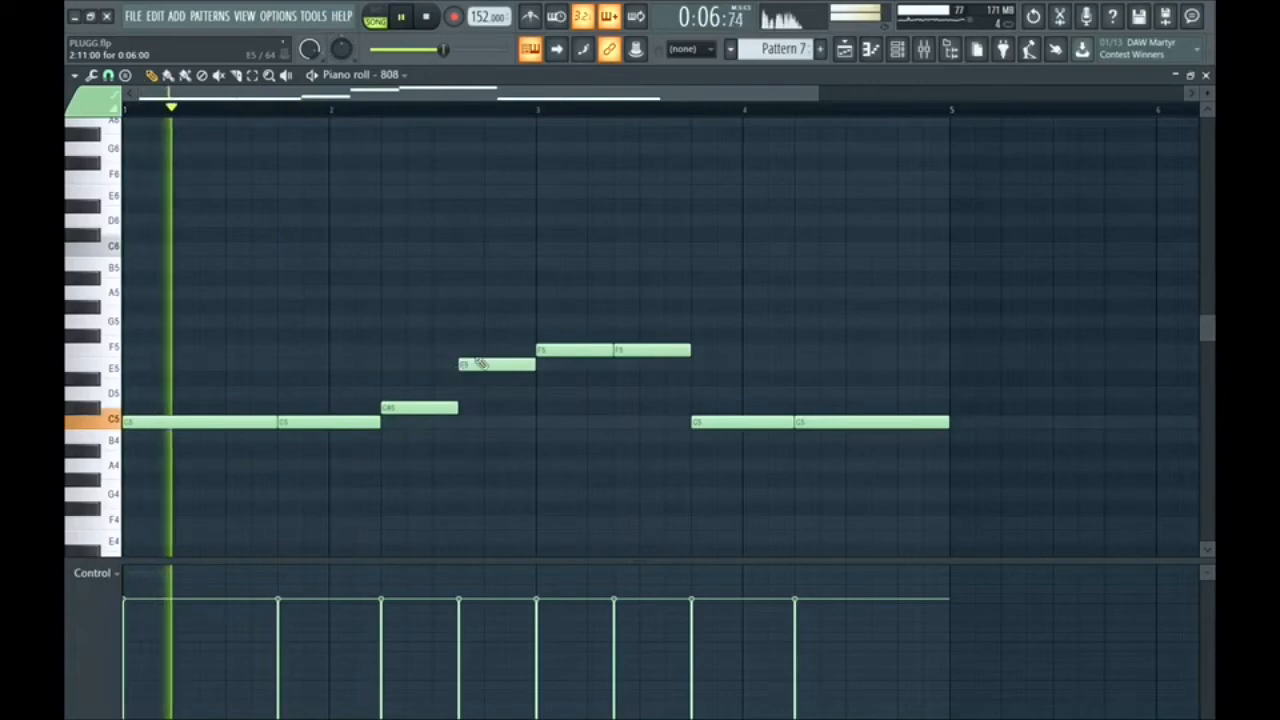
Transpose all 808 notes up one octave and lower the note at 2:11 to D#6, playing the result.
key("ctrl+Up")
key("space")
left_click_drag(495, 190, 495, 205)
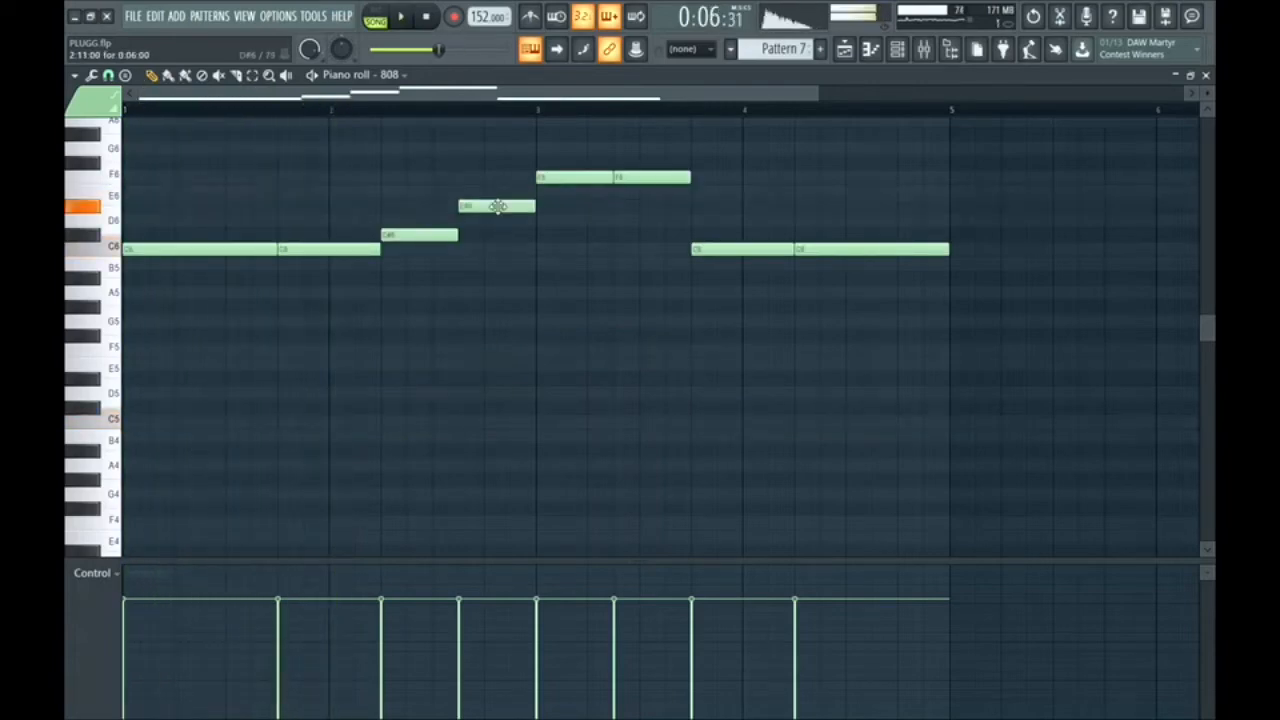
key("space")
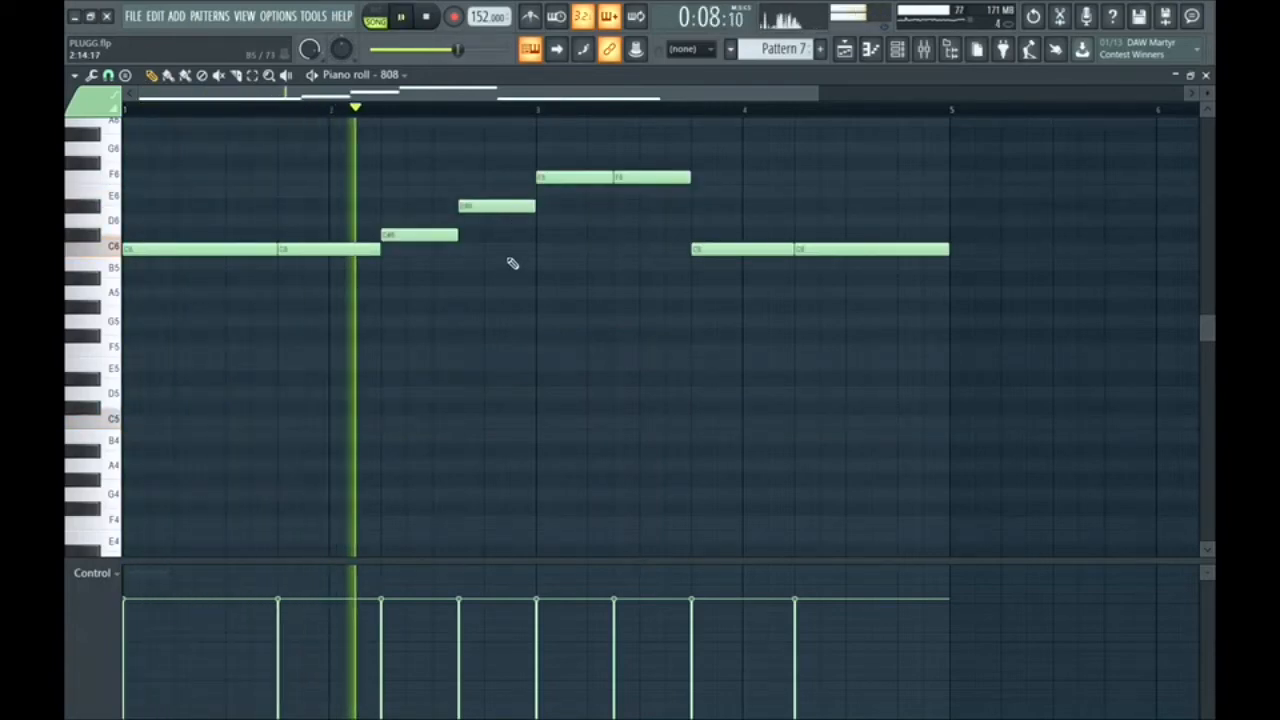
scroll(600, 255, "up", 3)
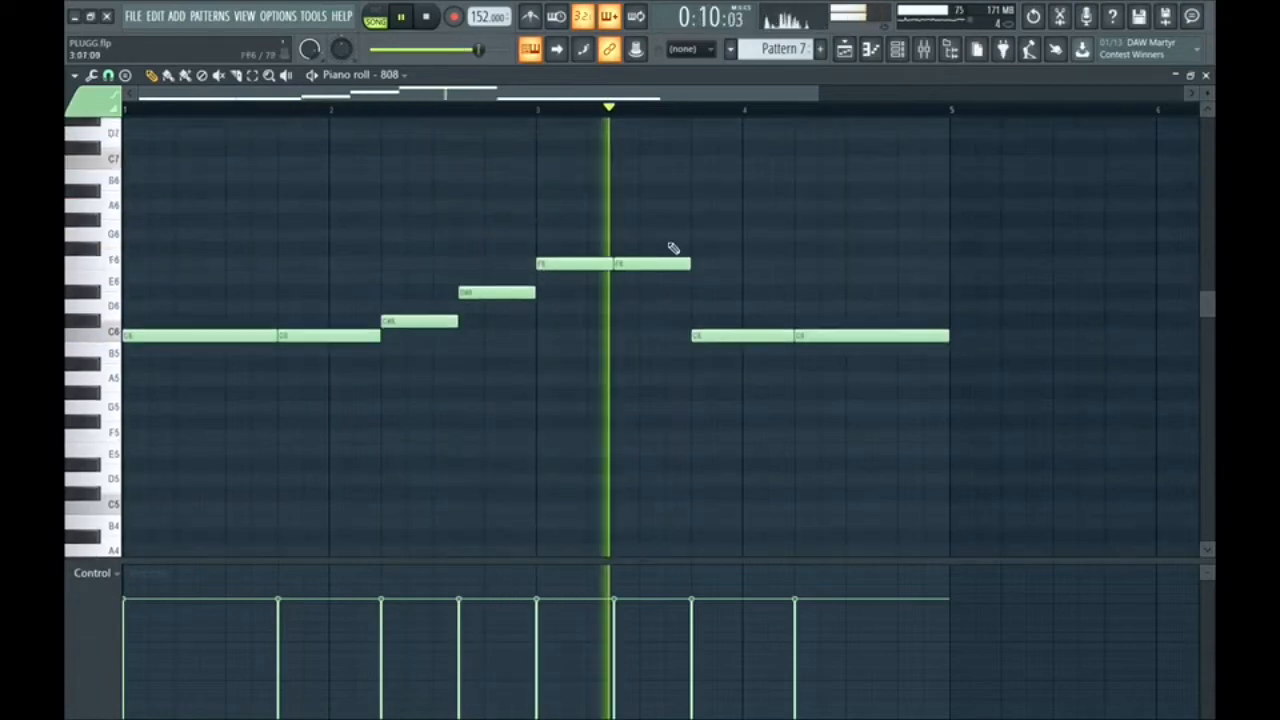
Raise the second F6 note at 3:07 to G#6 and transpose all 808 notes down one octave.
key("space")
key("space")
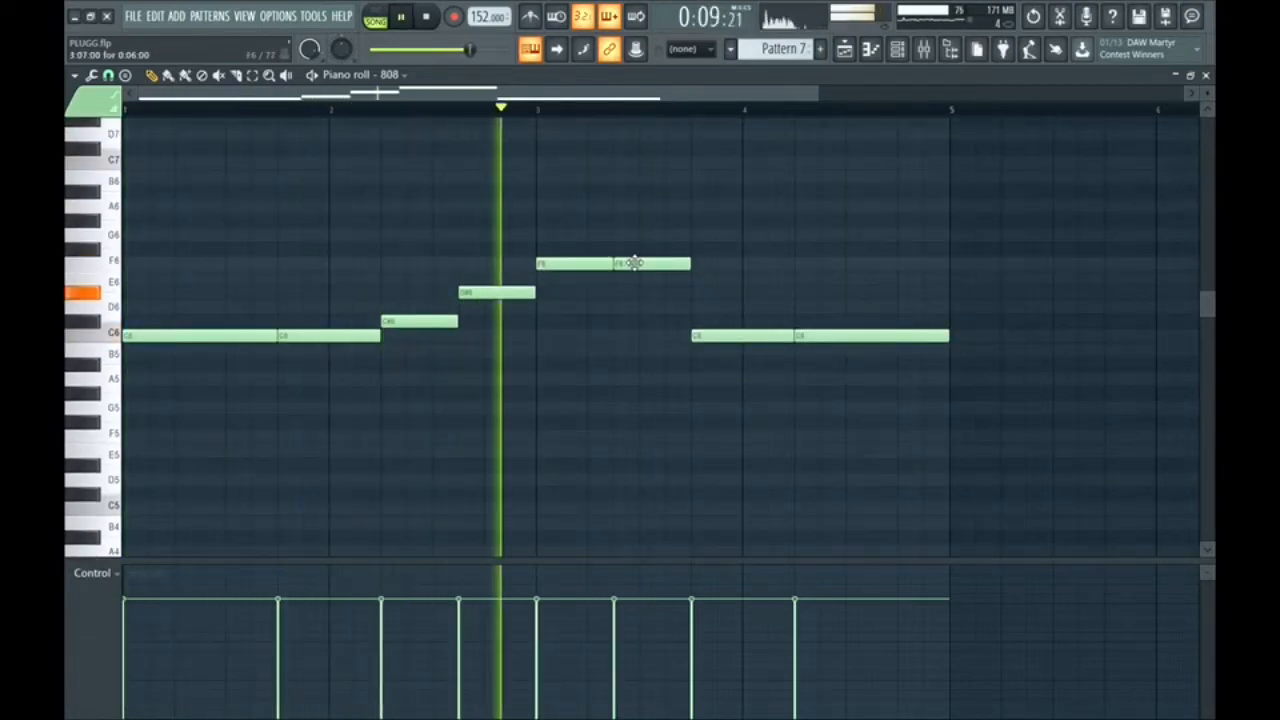
left_click_drag(633, 263, 645, 213)
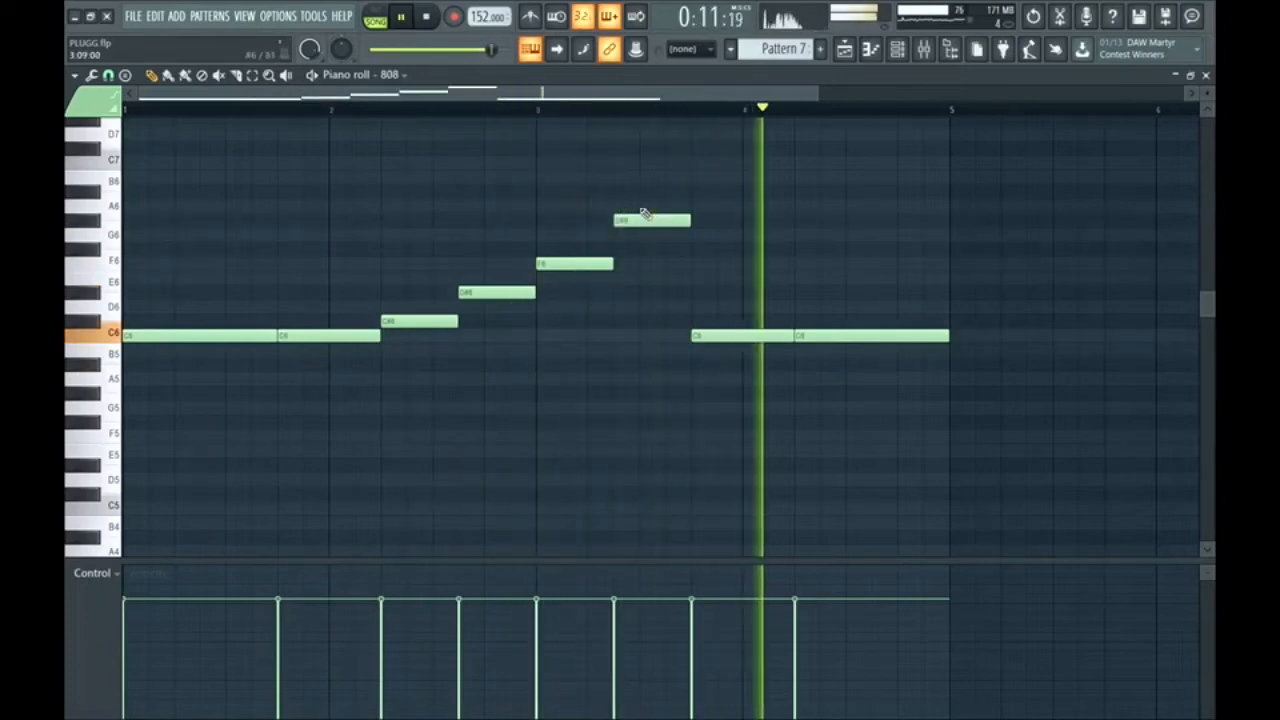
key("space")
key("ctrl+Down")
key("space")
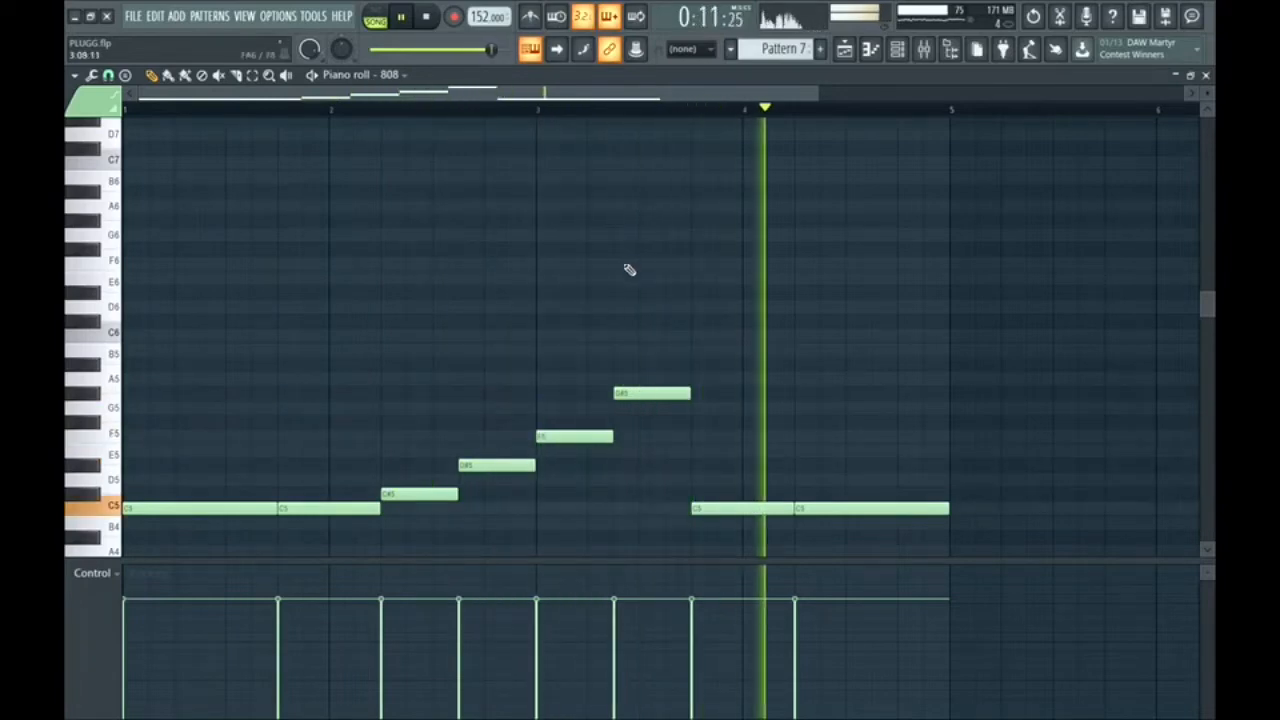
Shorten the last C5 note to end at 4:09, add another C5 from there to the bar's end, and return to the playlist.
scroll(626, 269, "down", 3)
key("space")
left_click_drag(947, 379, 848, 380)
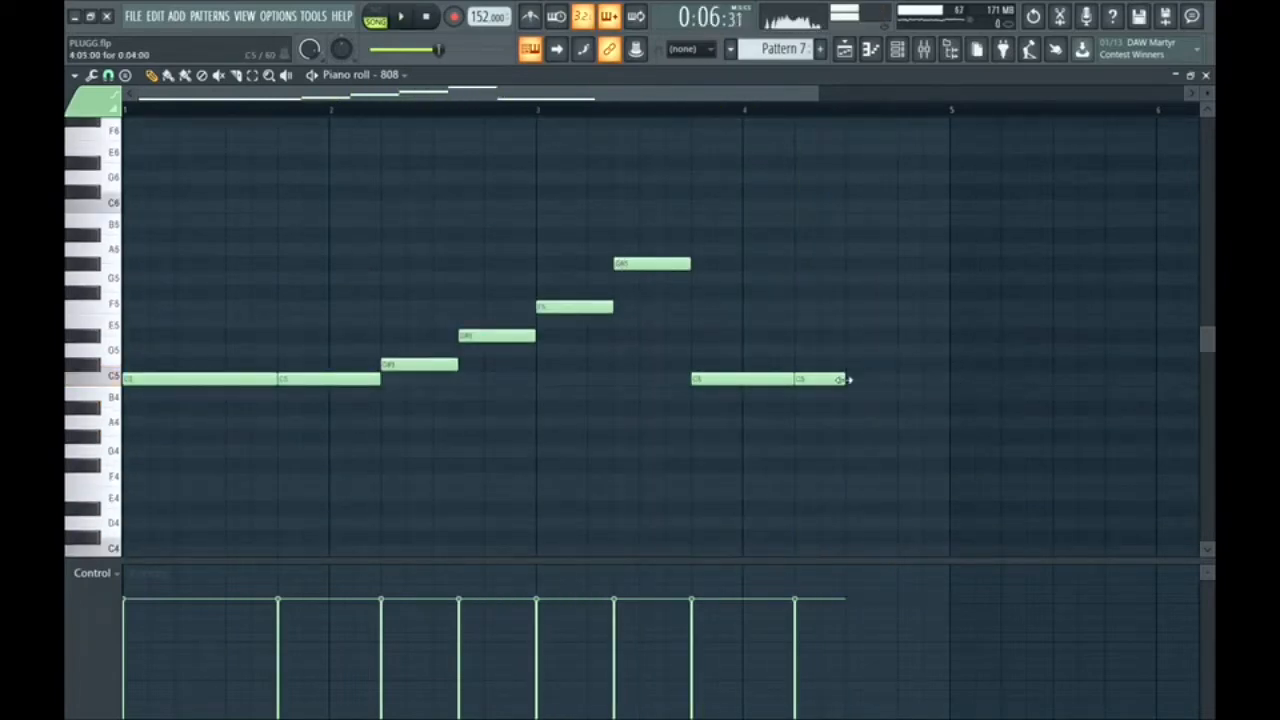
left_click(871, 378)
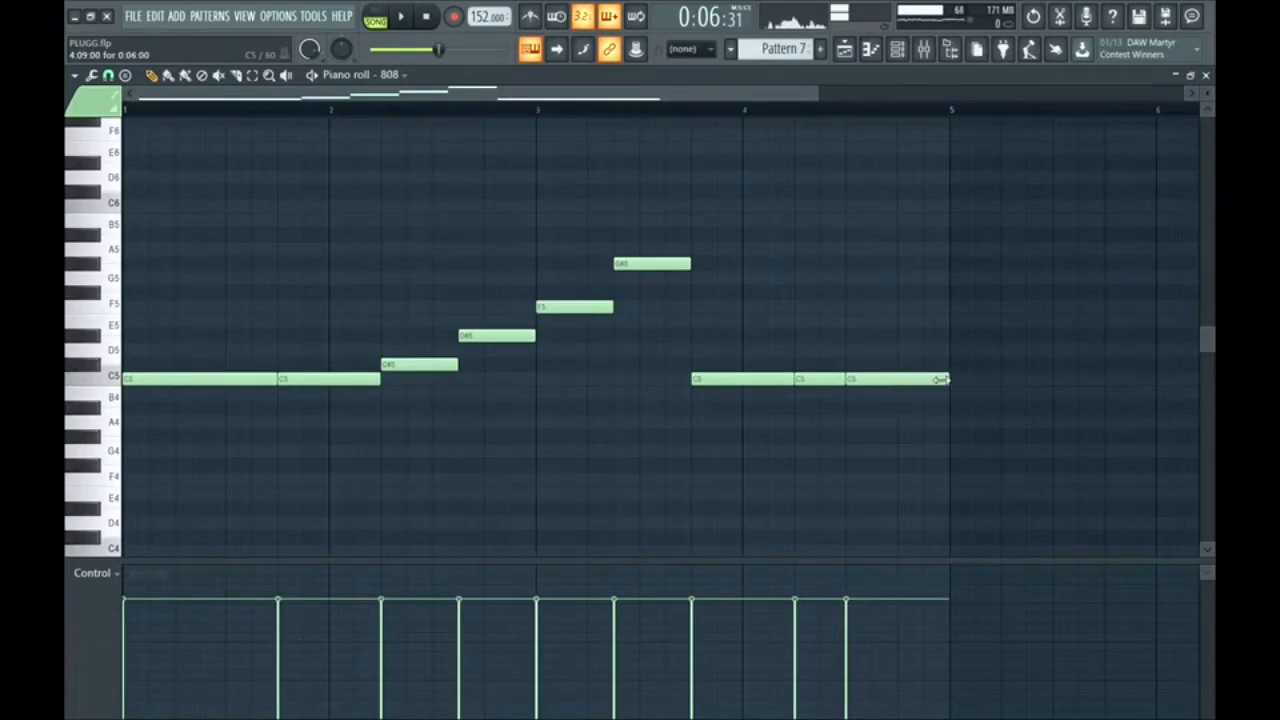
left_click(753, 104)
key("space")
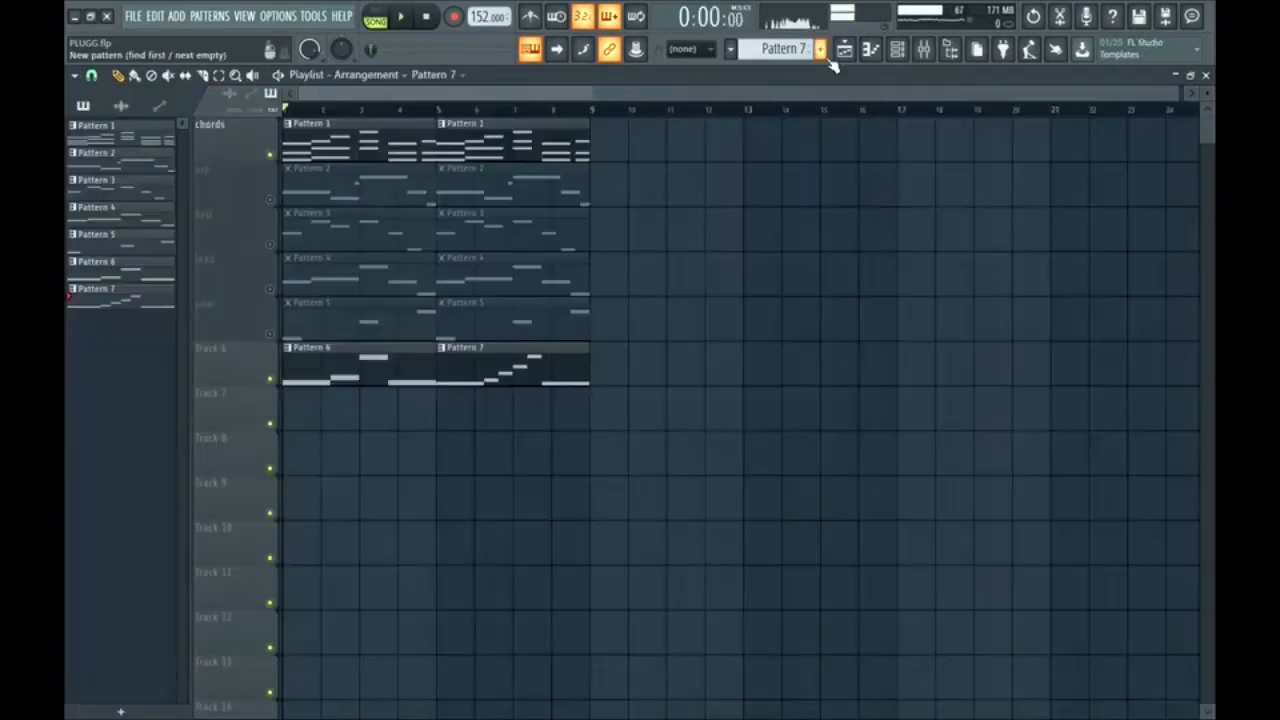
Create a new pattern and place four consecutive two-bar clips of it on Track 7 across bars 1 to 8.
key("F4")
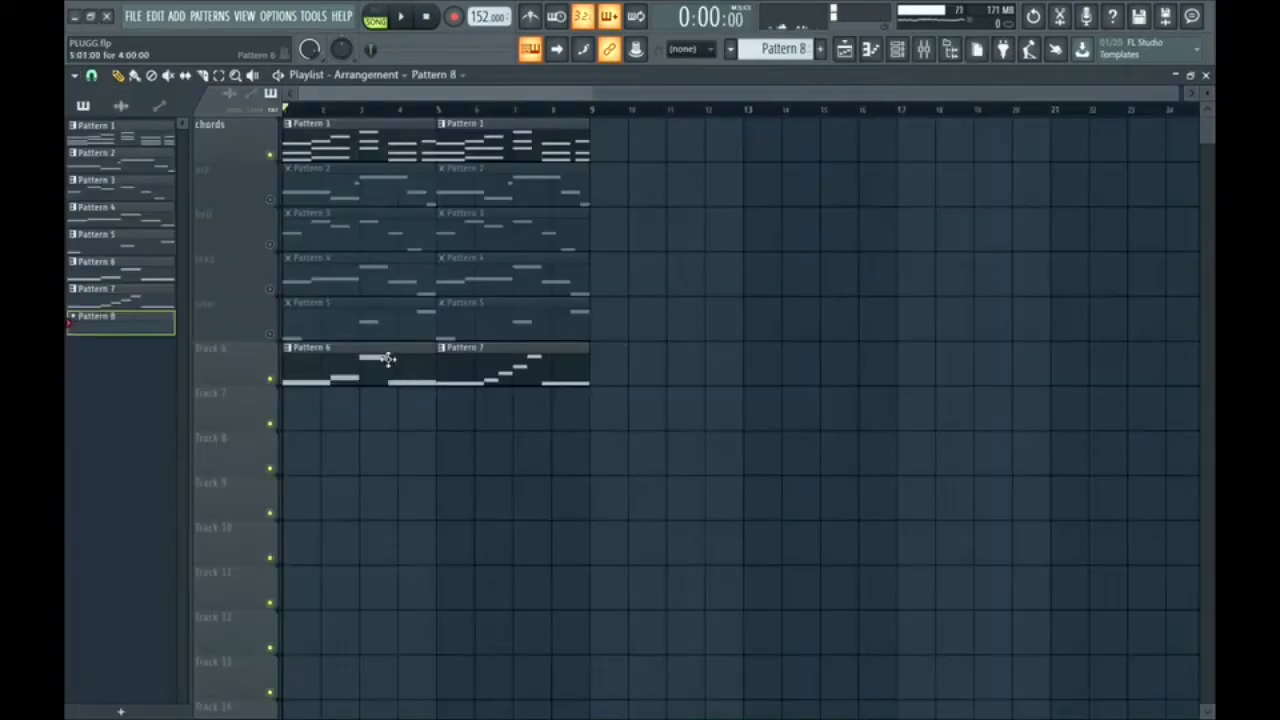
left_click(296, 421)
left_click_drag(320, 416, 351, 411)
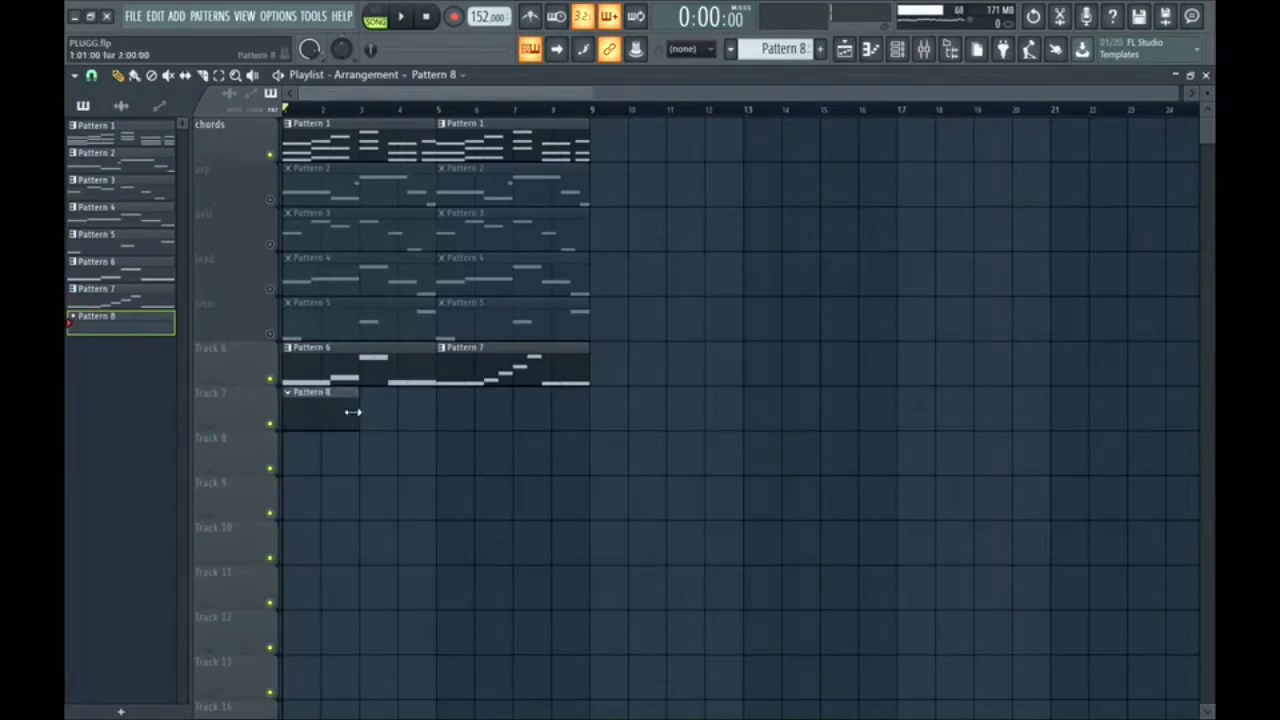
left_click(400, 420)
left_click(459, 419)
left_click(537, 410)
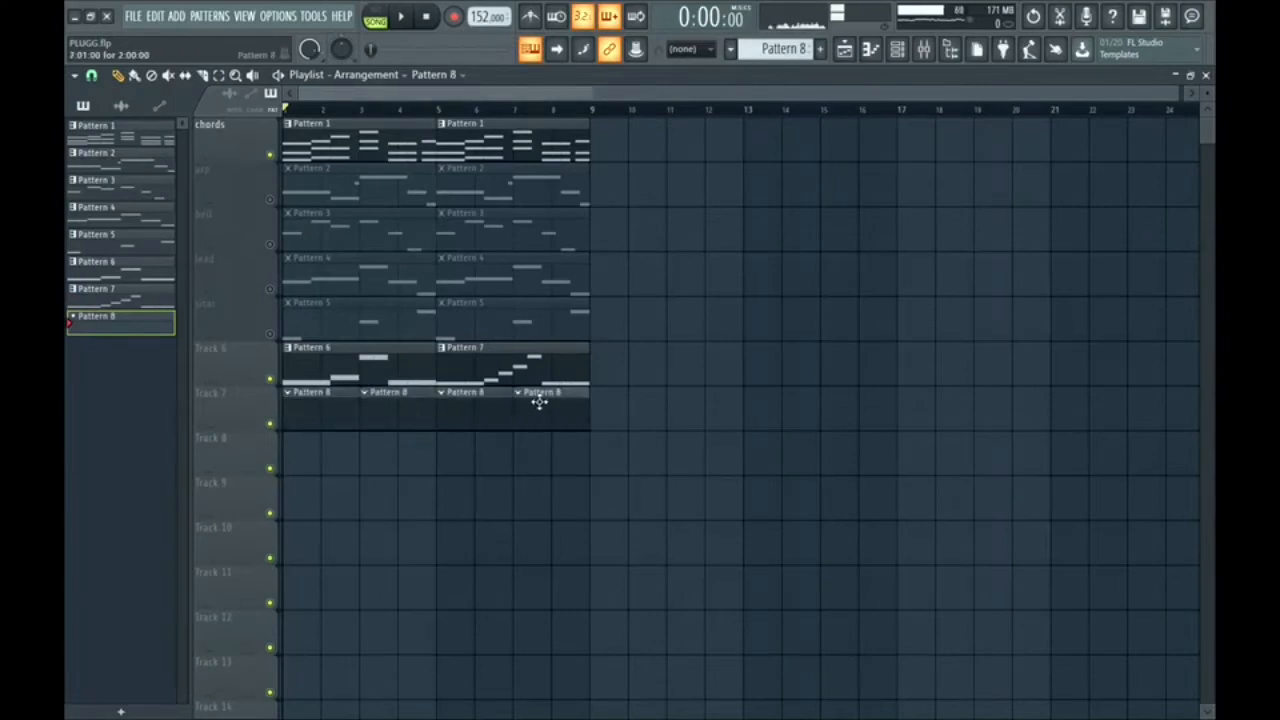
Add clap hits on steps 9 and 25 of Pattern 8 and play back the arrangement with the metronome.
left_click(897, 49)
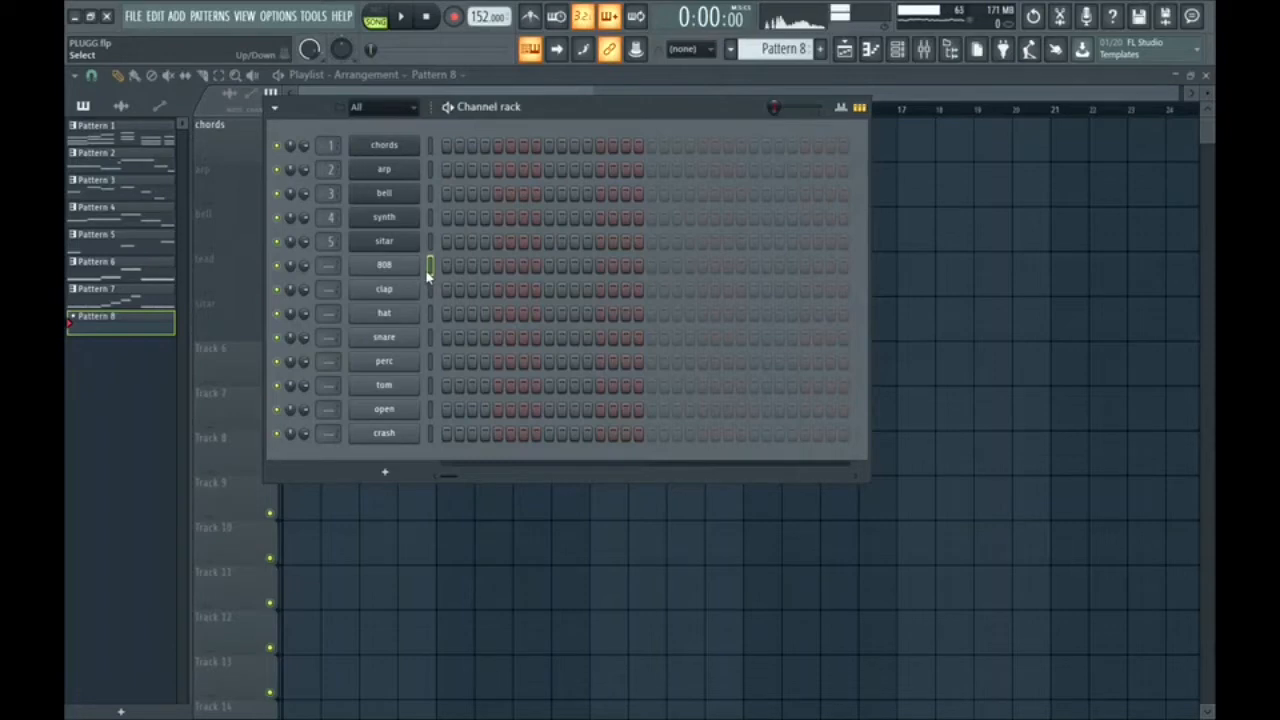
key("space")
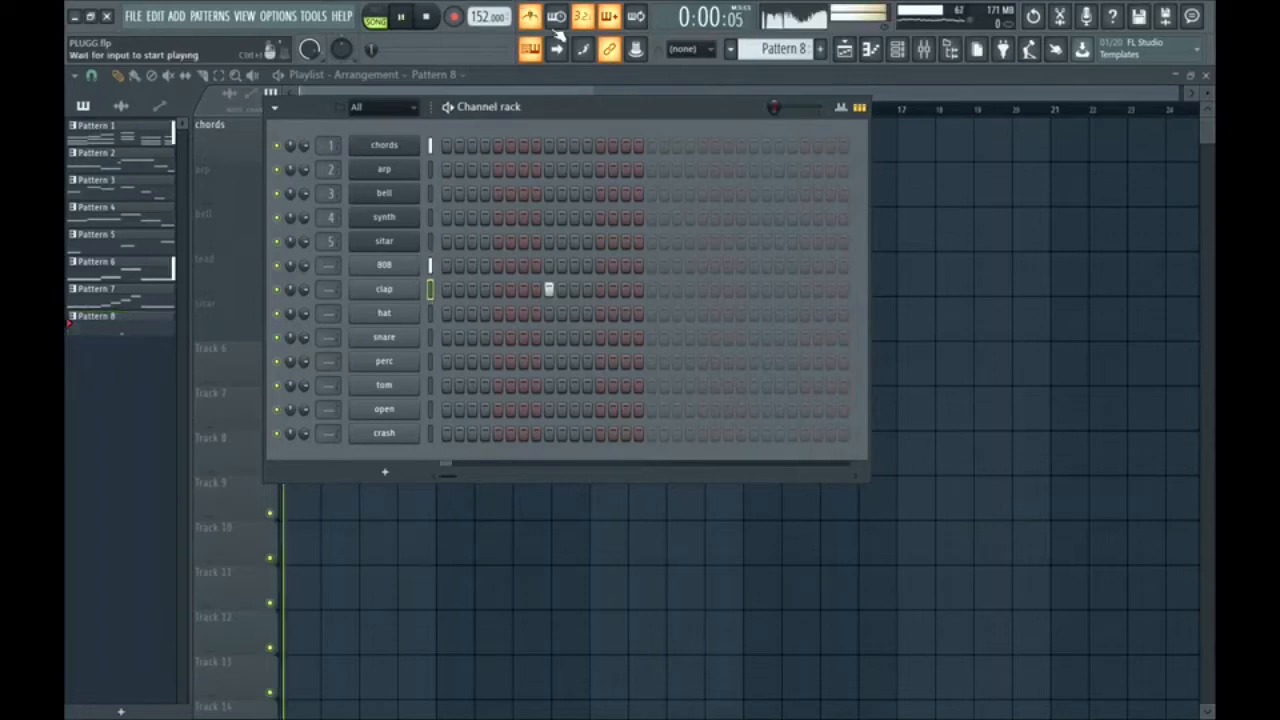
left_click(751, 289)
left_click(897, 49)
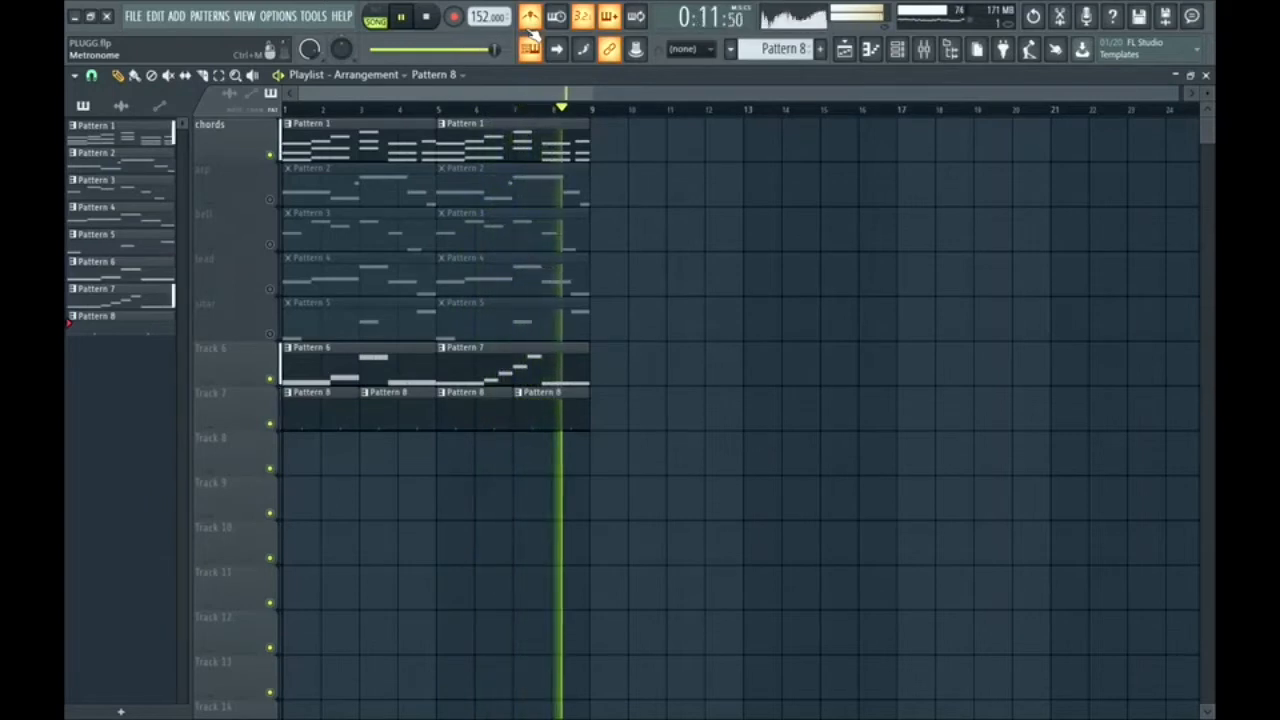
key("space")
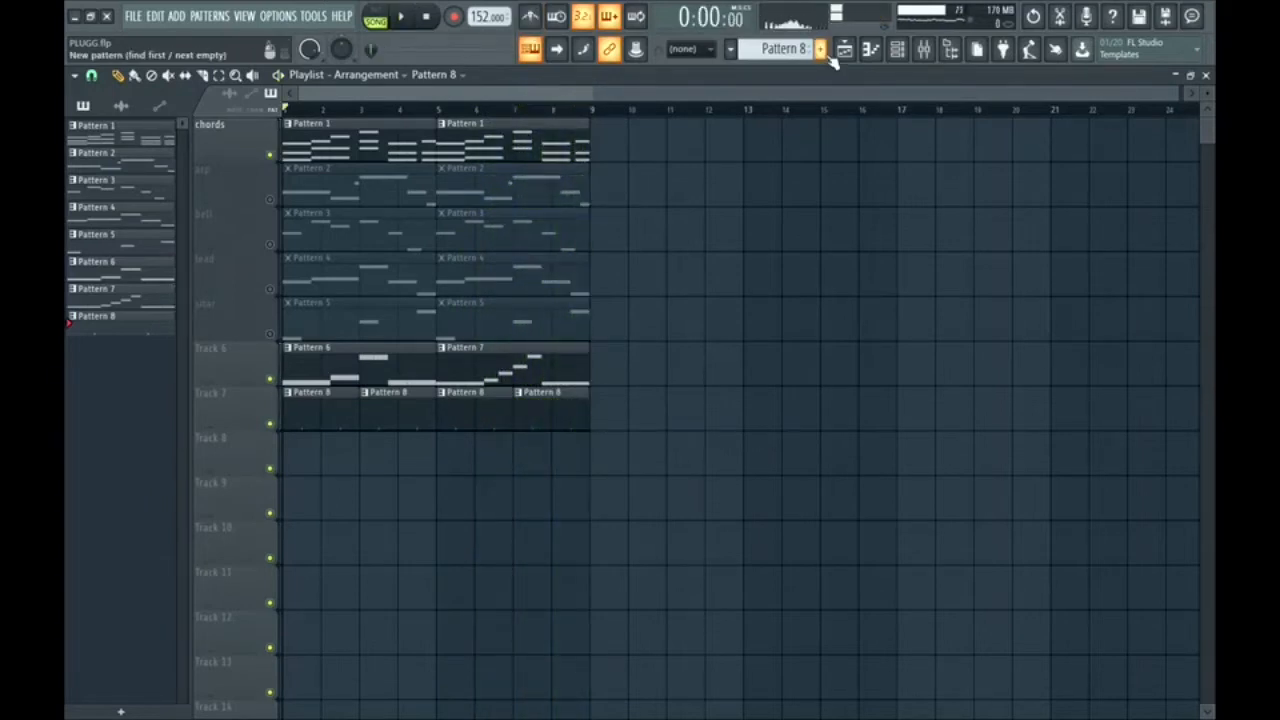
Place a new pattern at bar 1 of Track 8 and fill its hat channel every 2 steps.
left_click(826, 53)
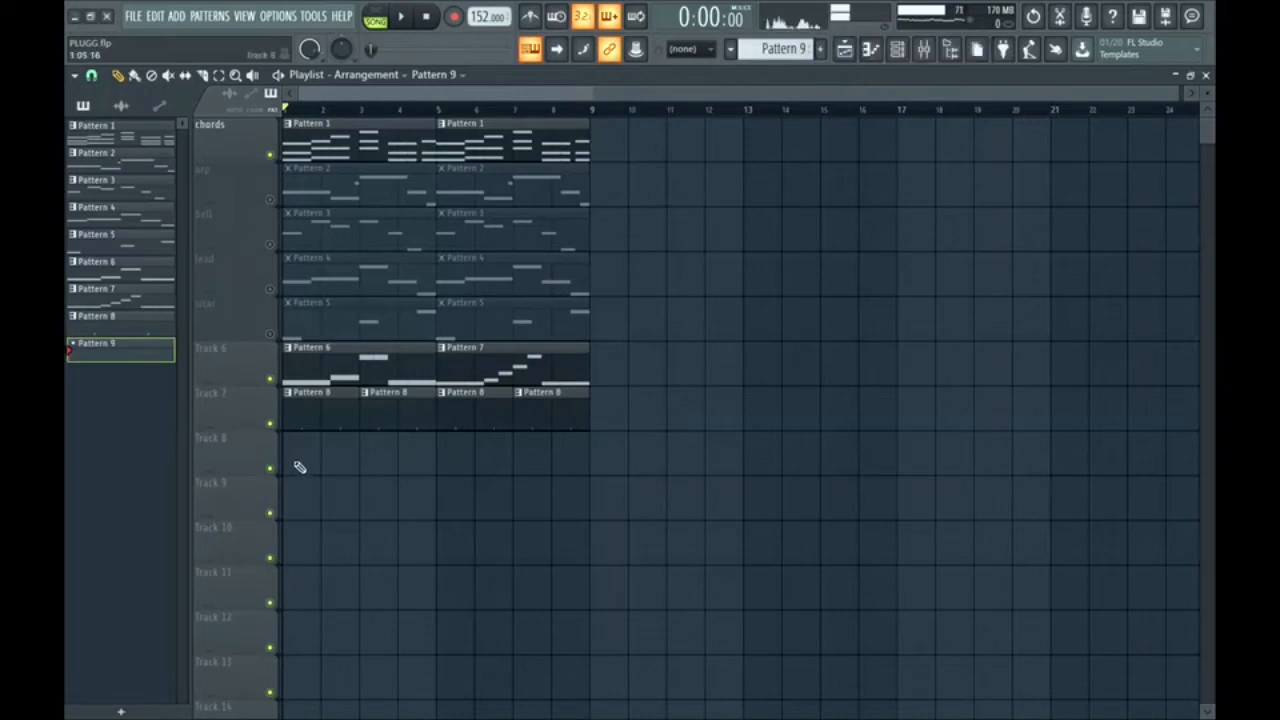
left_click(298, 467)
left_click(898, 50)
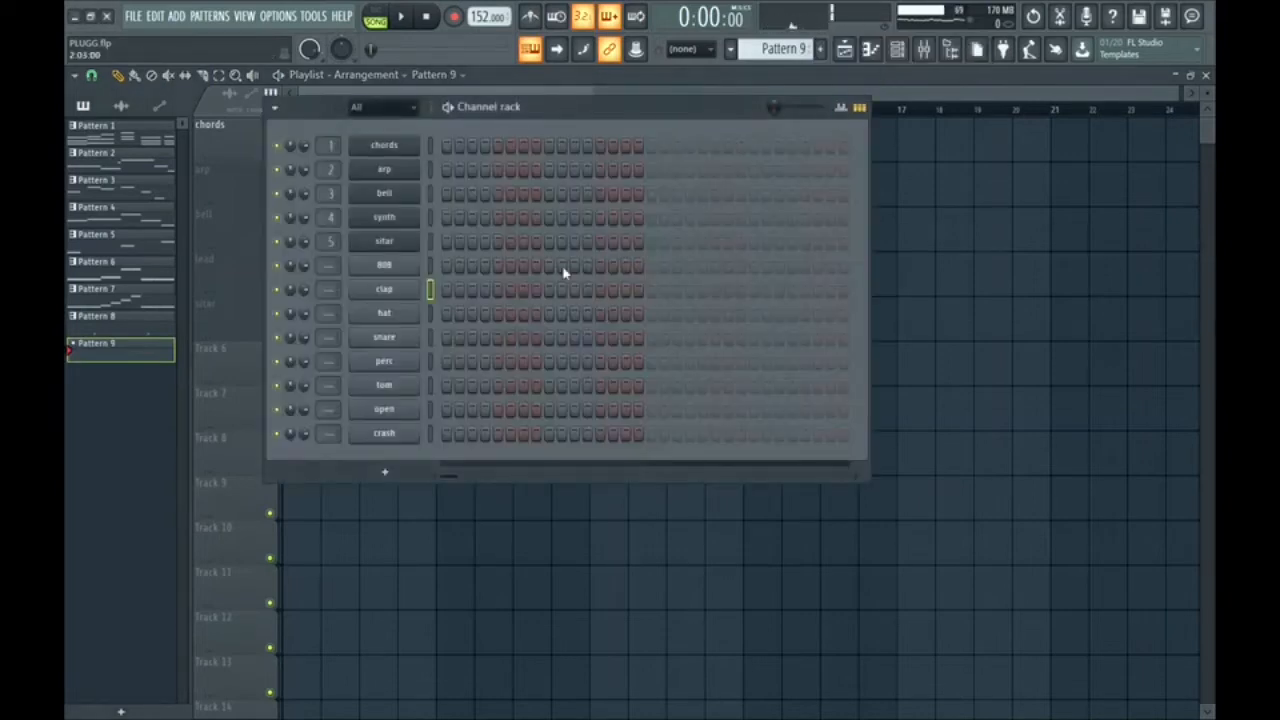
right_click(412, 318)
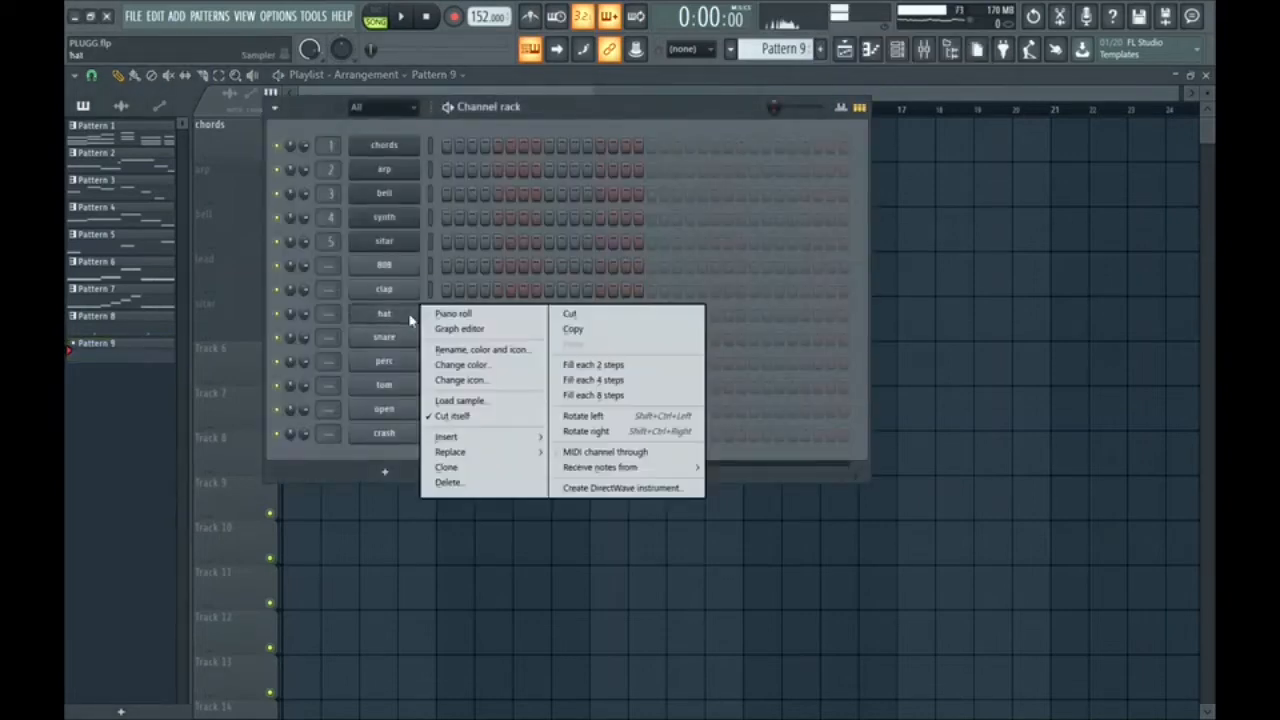
left_click(604, 365)
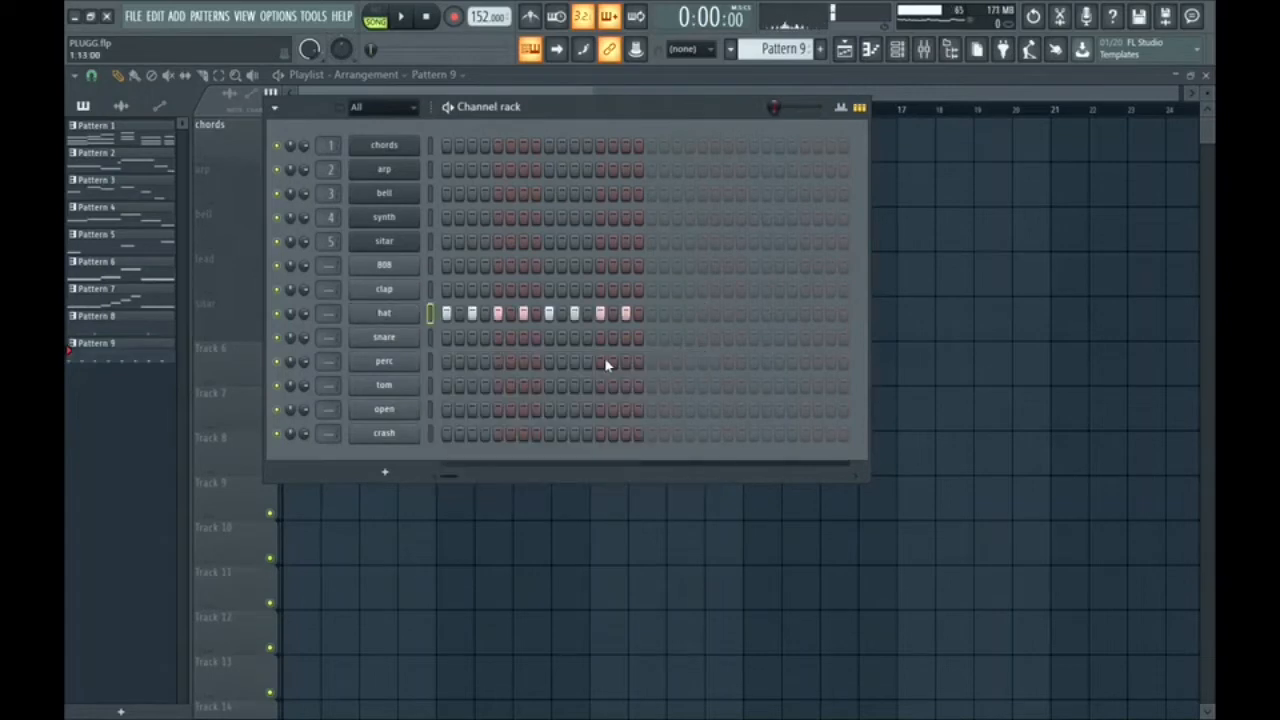
key("space")
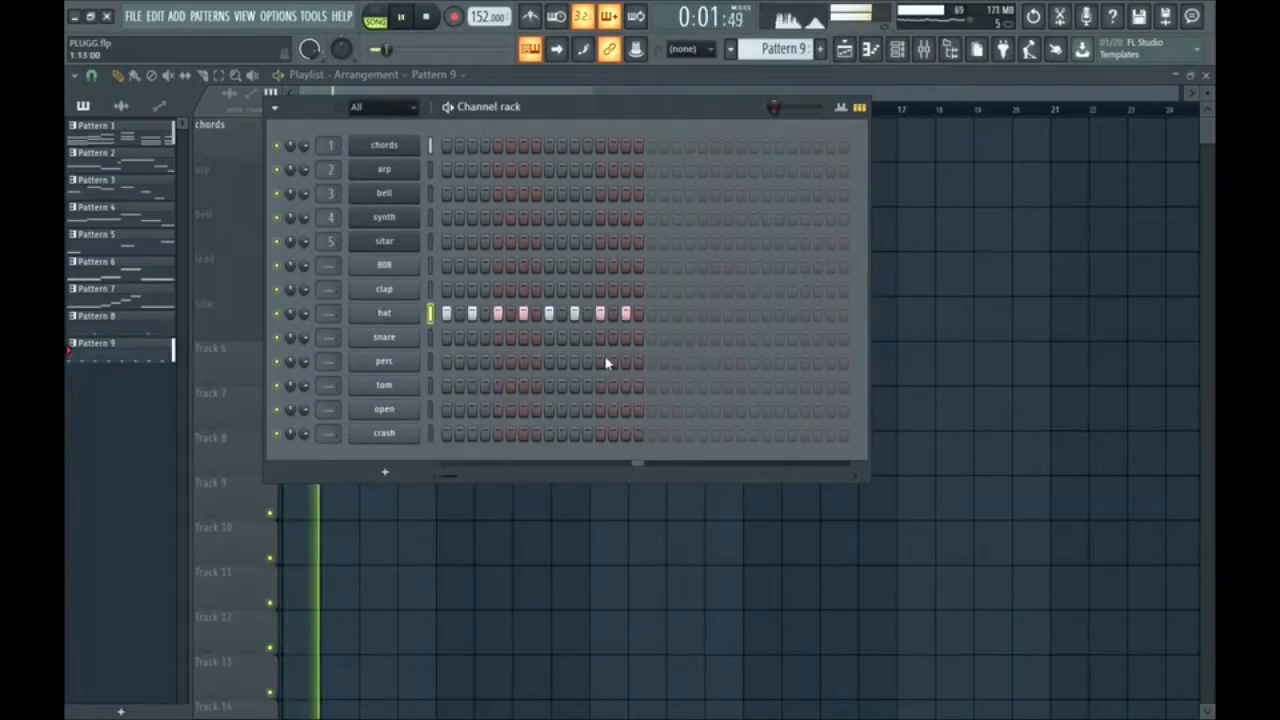
key("space")
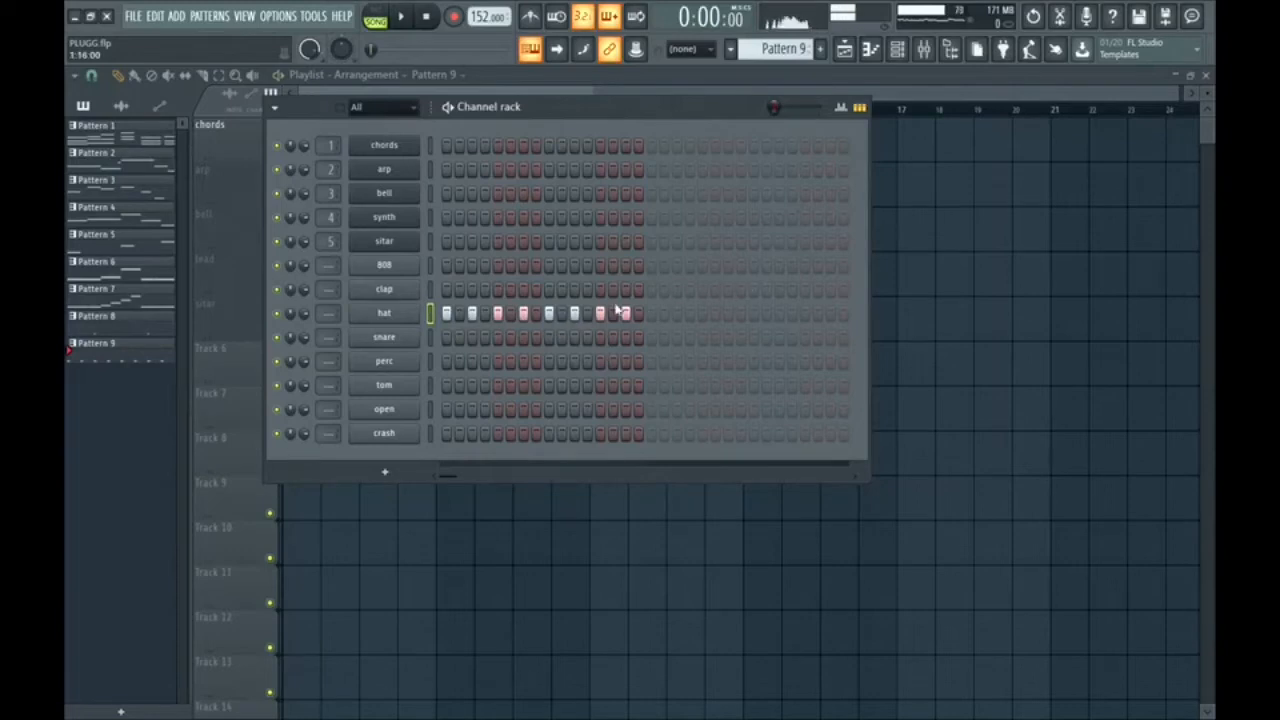
Remove the hat hits on steps 3 and 11 of Pattern 9 and play back the thinned-out rhythm.
left_click(473, 317)
key("space")
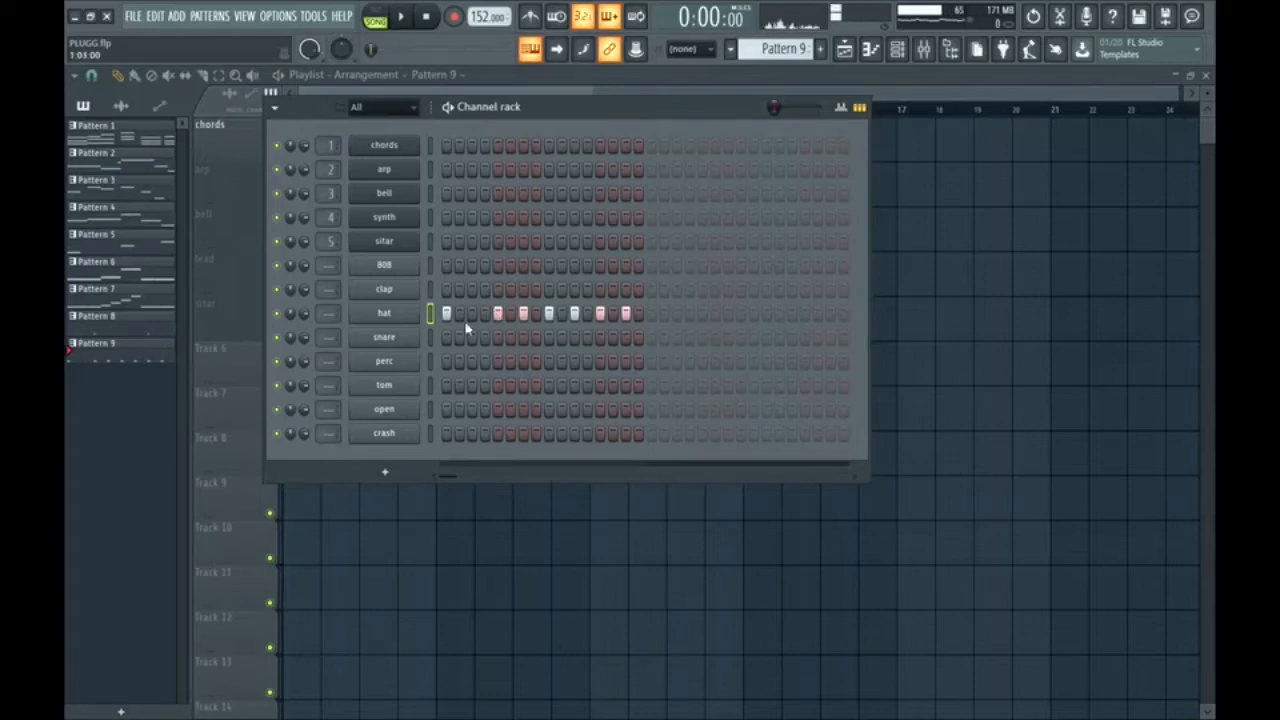
key("space")
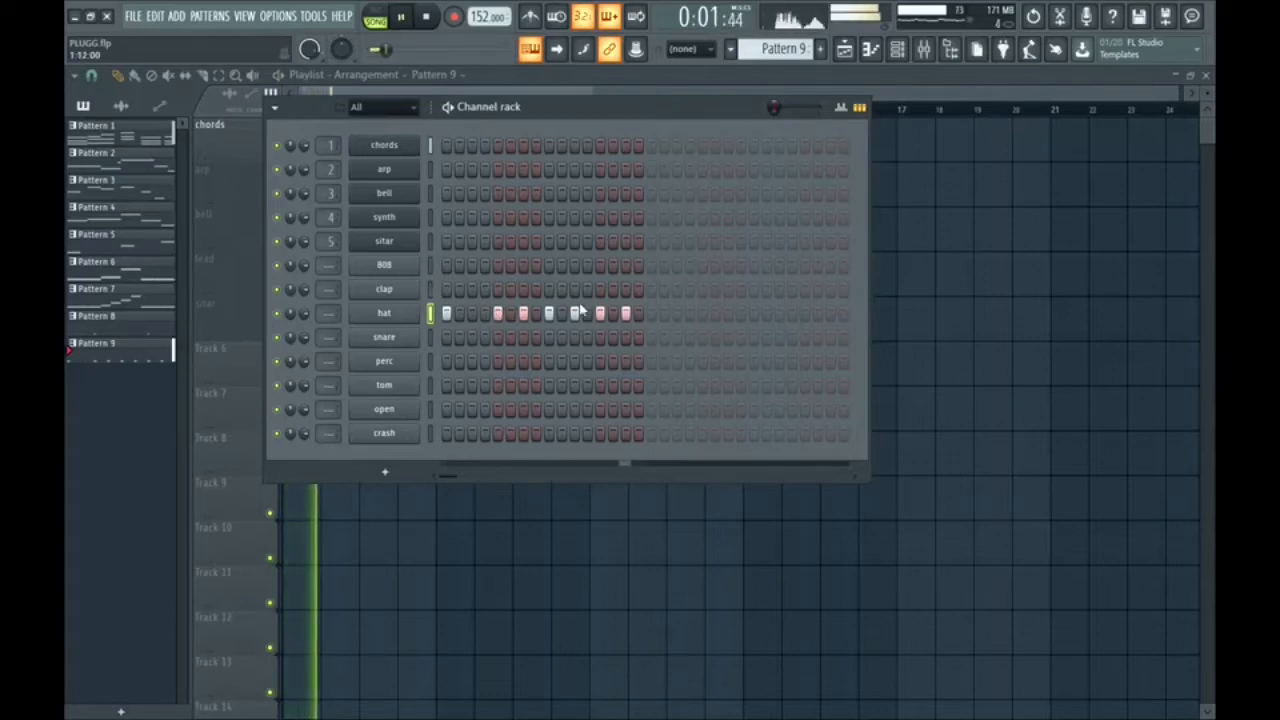
key("space")
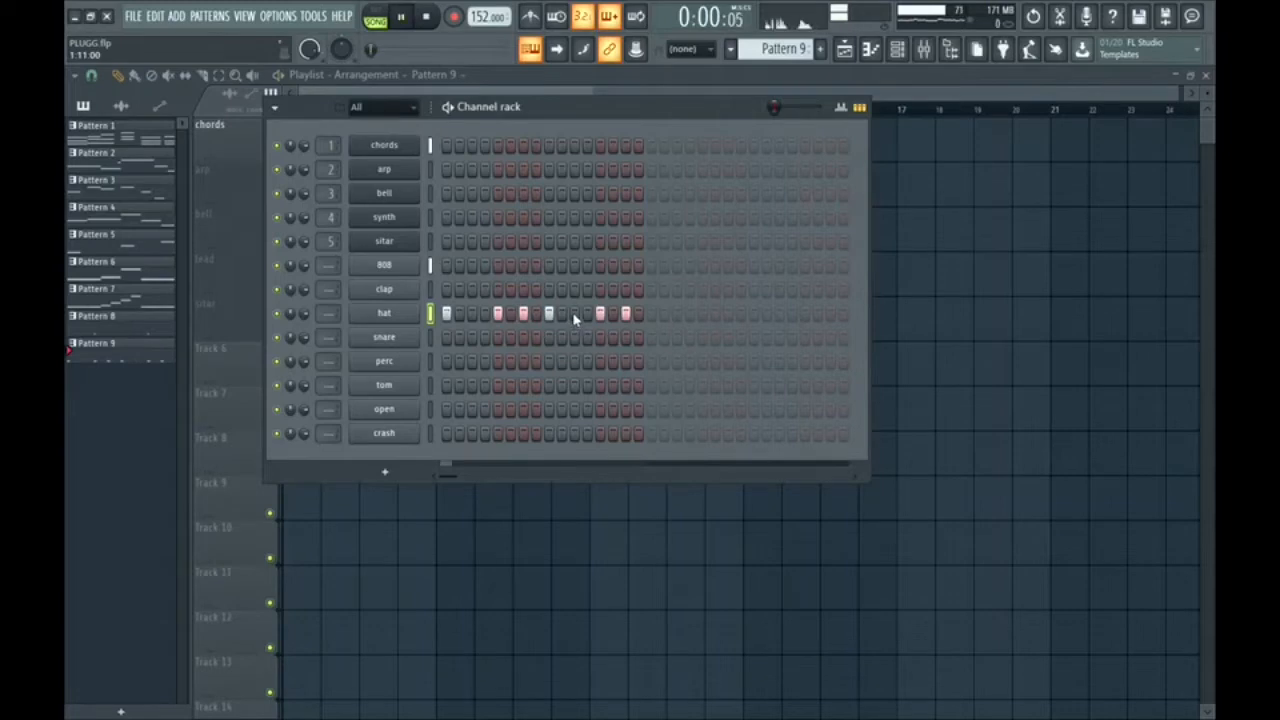
key("space")
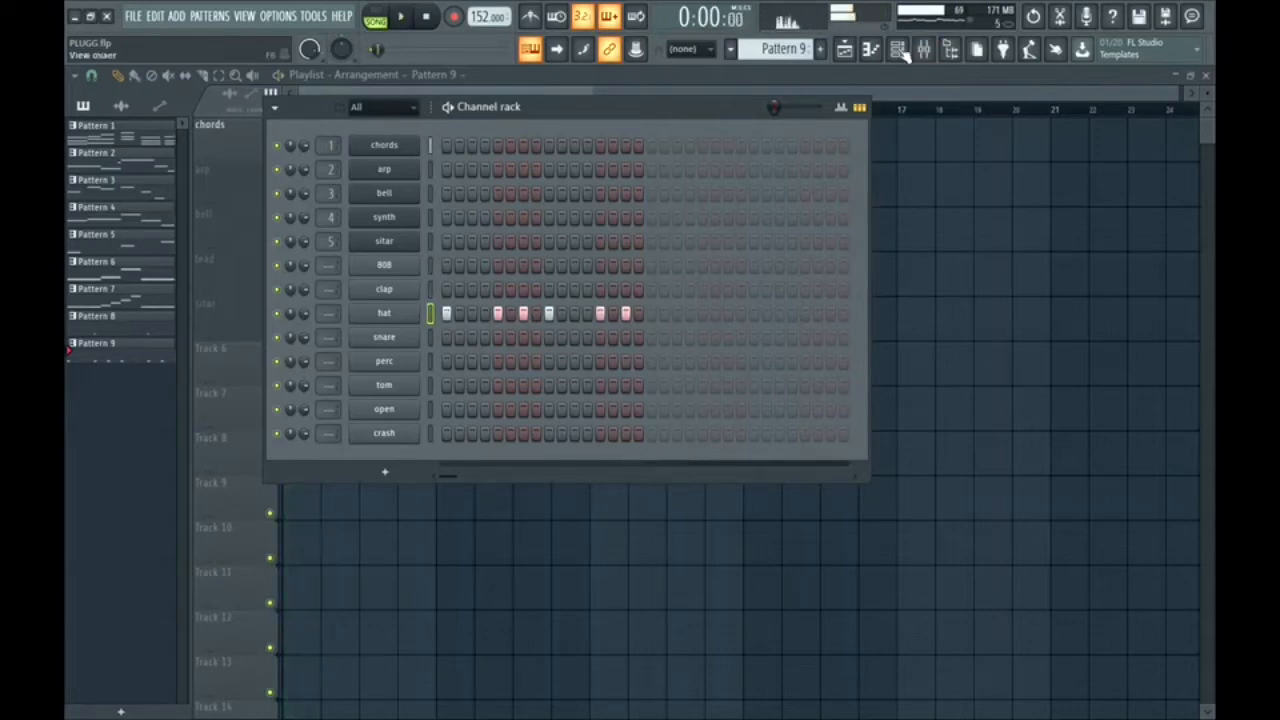
left_click(899, 50)
Create a new pattern and fill its hat channel every 2 steps.
left_click(820, 48)
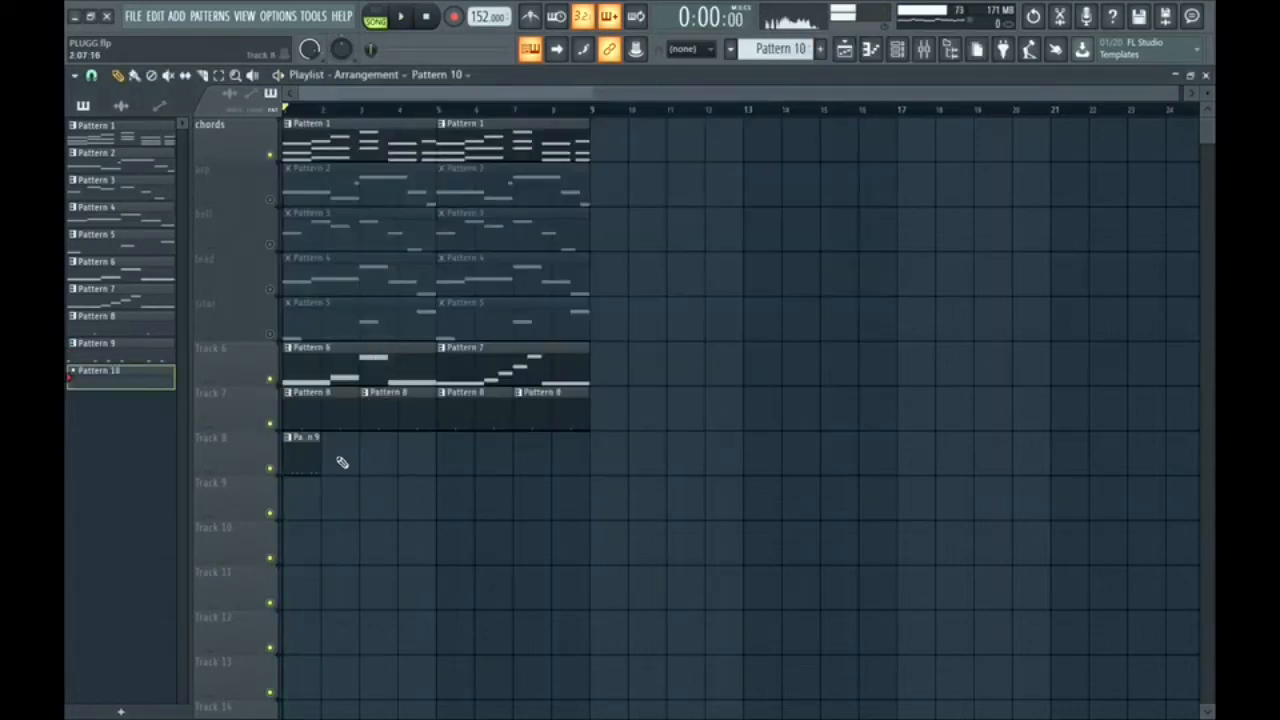
left_click(899, 50)
right_click(417, 320)
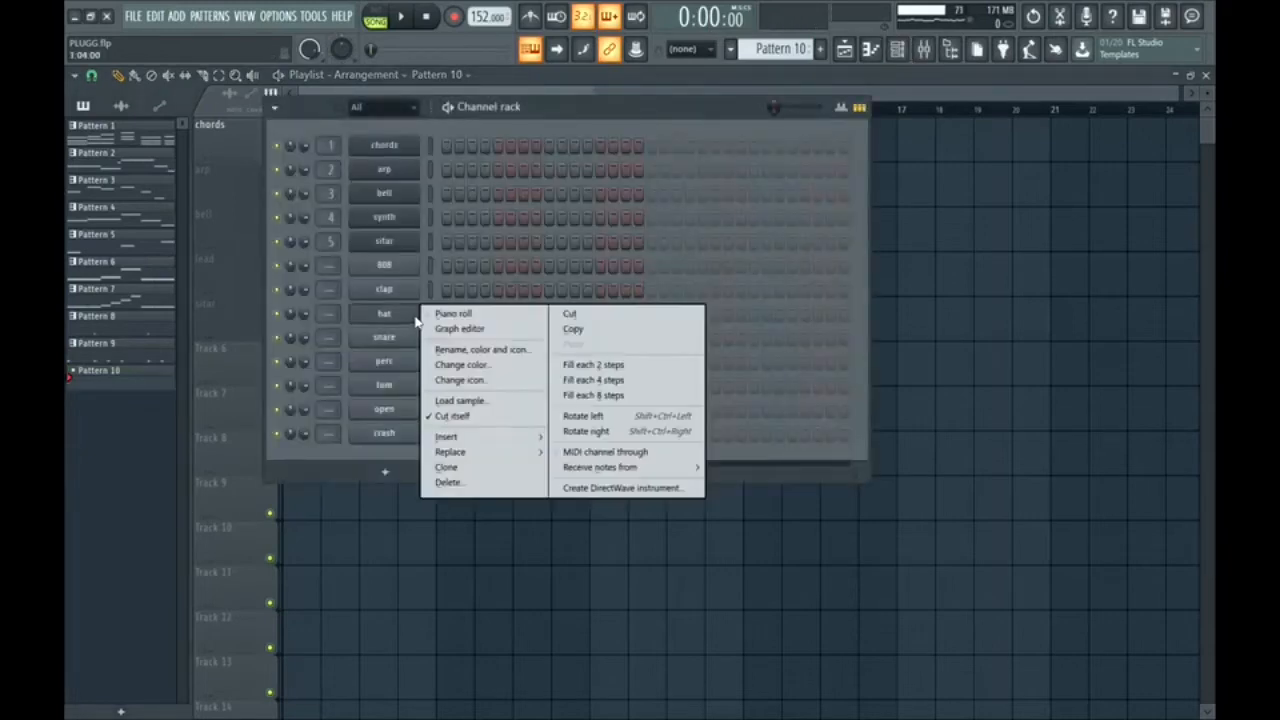
left_click(594, 365)
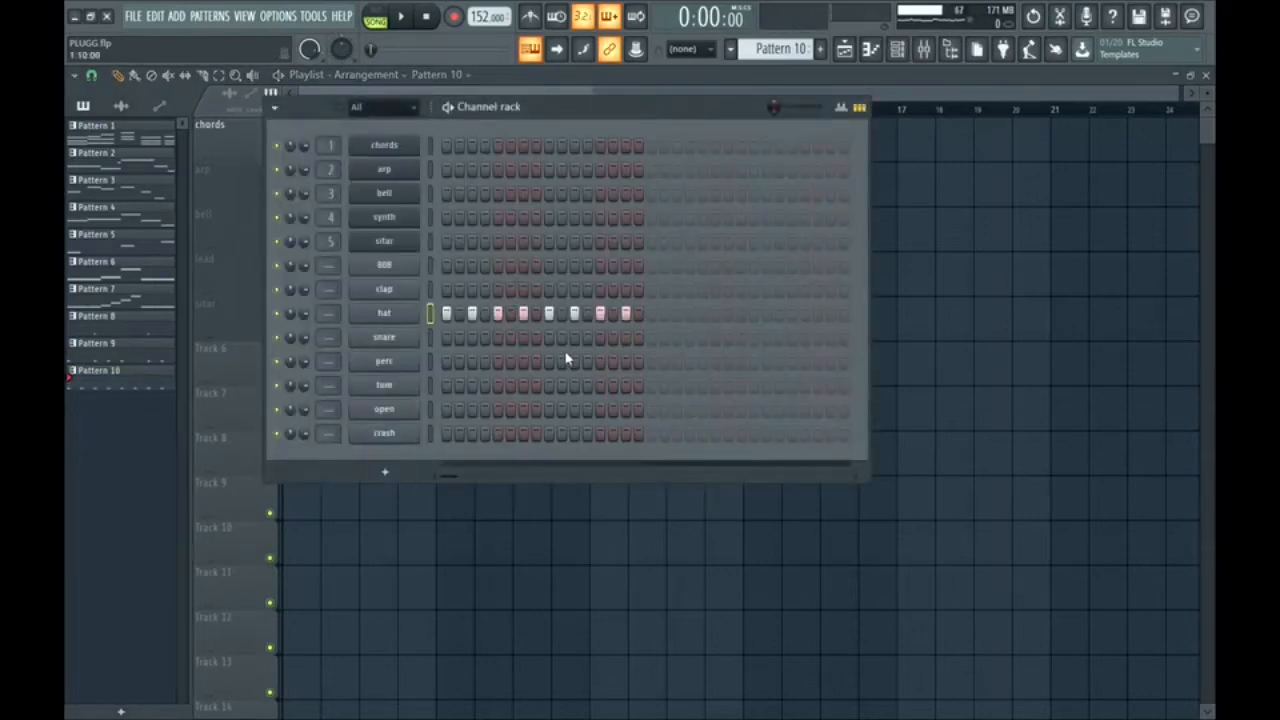
Remove the hat hits on steps 11 and 15 of Pattern 10, playing back the arrangement to judge each change.
key("space")
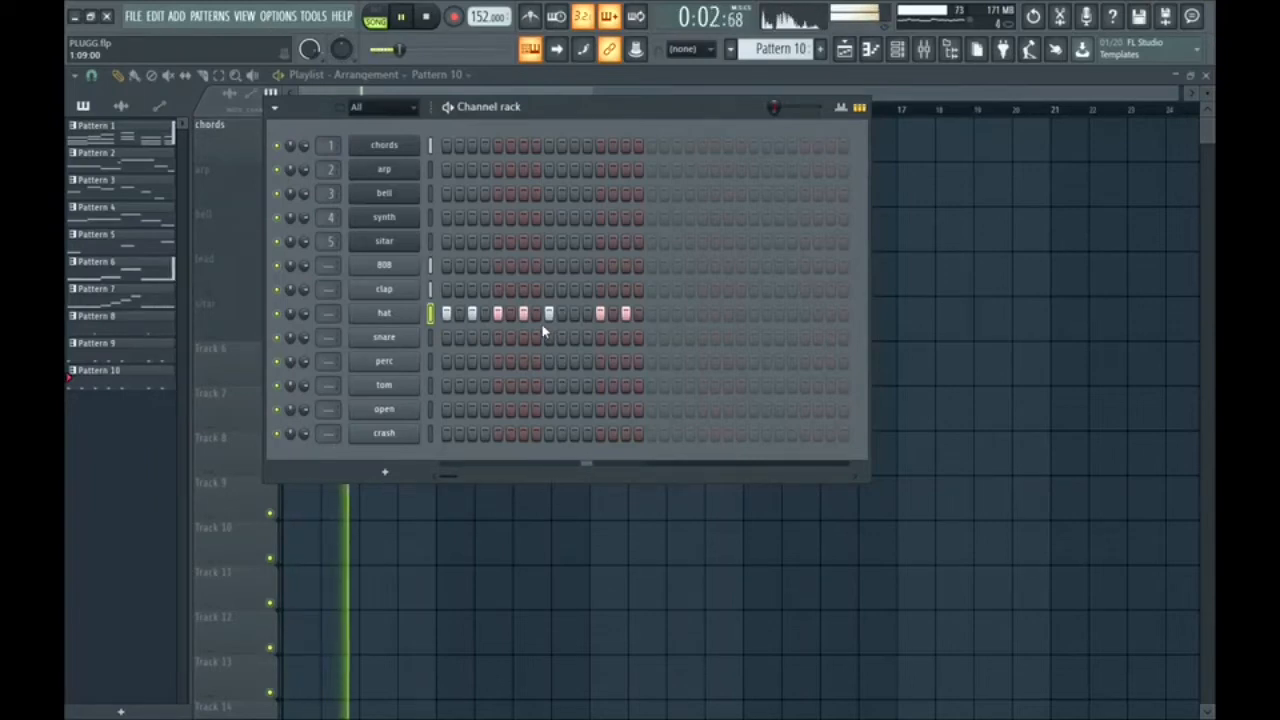
key("space")
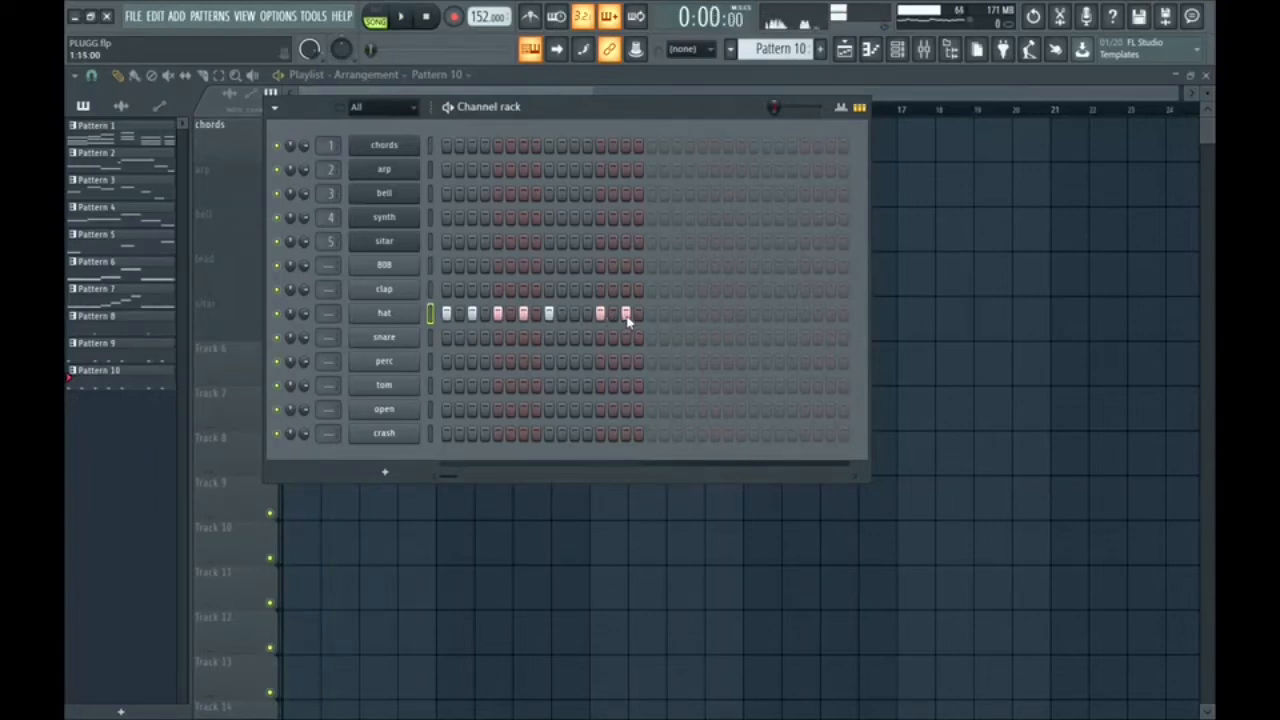
left_click(626, 315)
key("space")
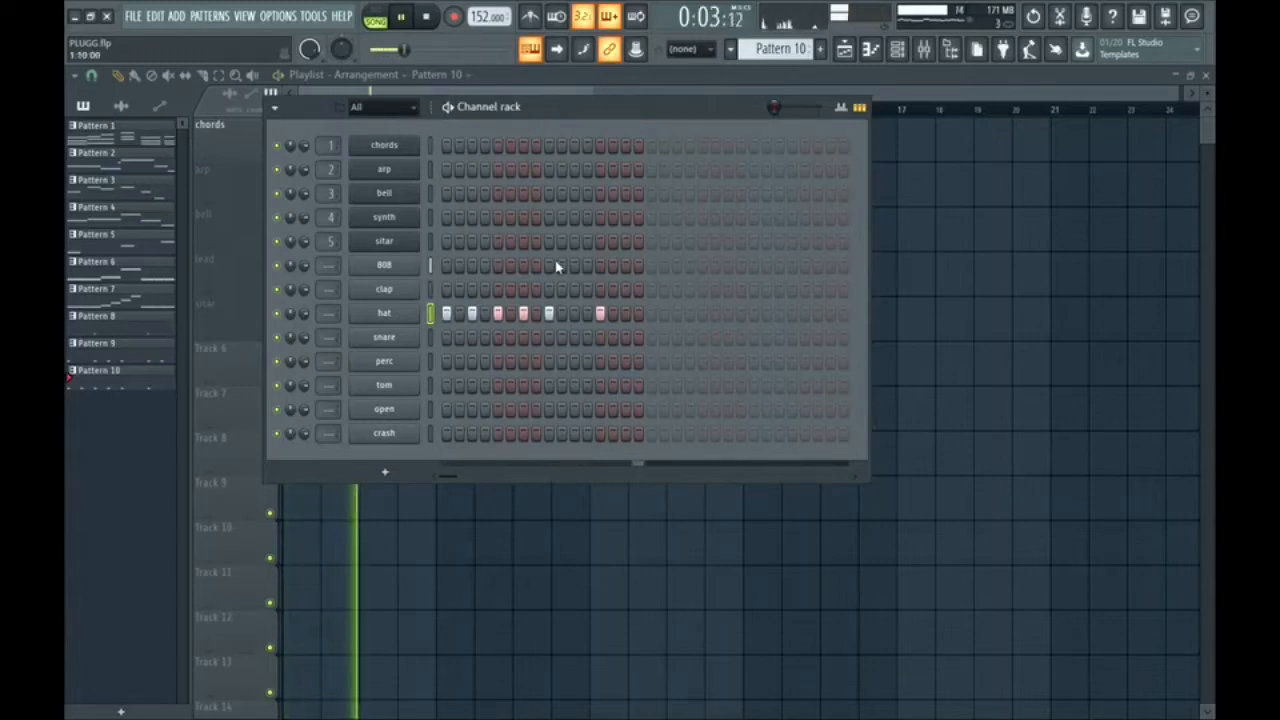
key("space")
Place Pattern 10 at bar 2 and Pattern 9 at bar 3 of Track 8, and play back the sequence.
left_click(898, 51)
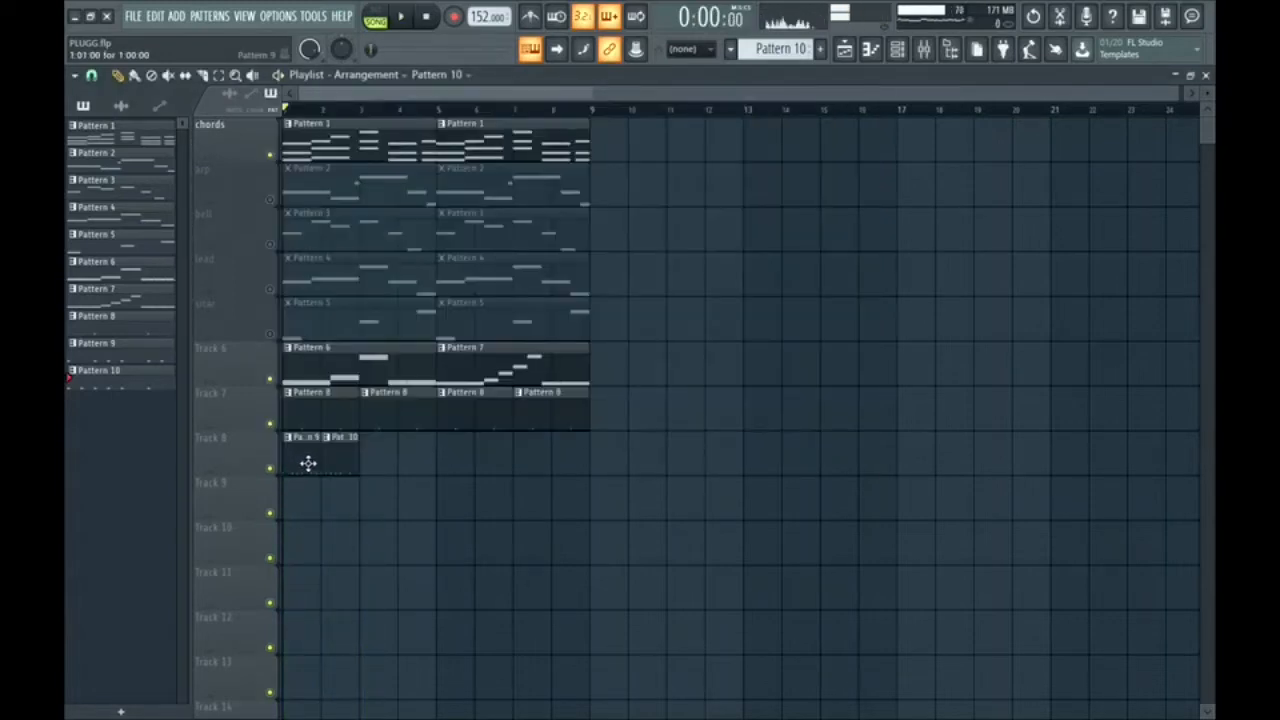
left_click(362, 463)
key("space")
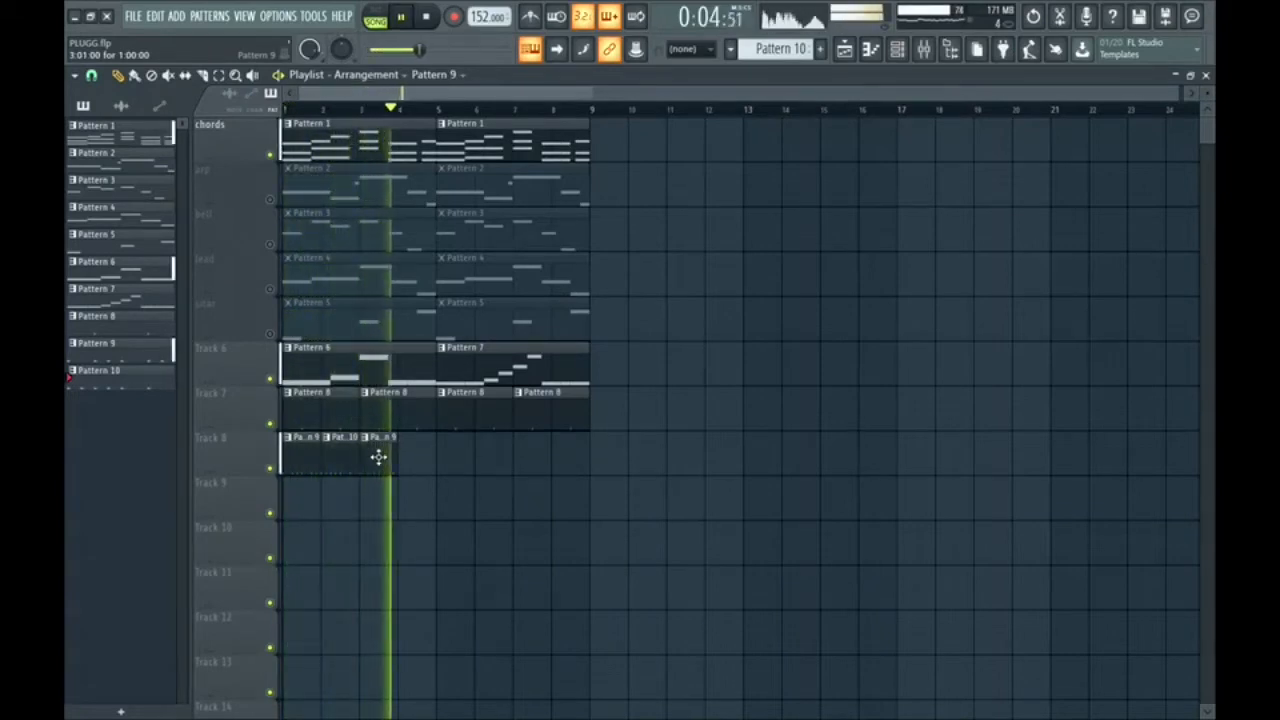
key("space")
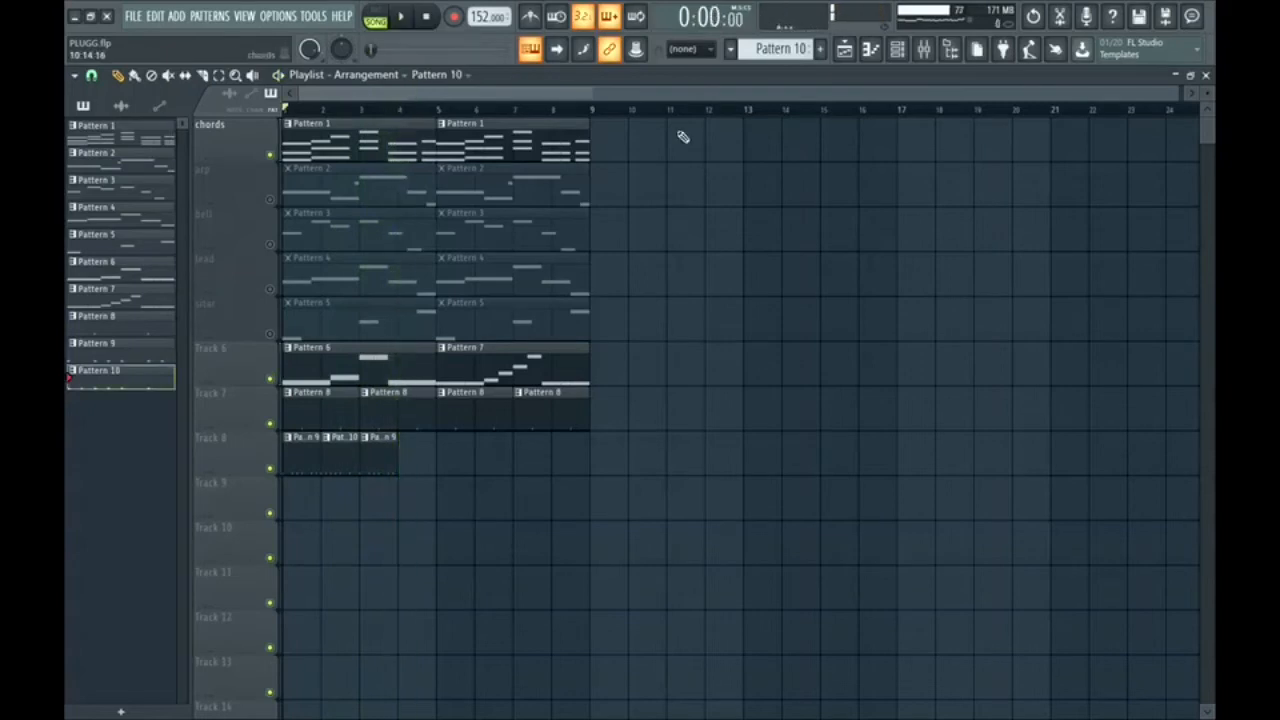
Clone Pattern 10 and place the copy at bar 4 of Track 8.
left_click(731, 48)
left_click(846, 235)
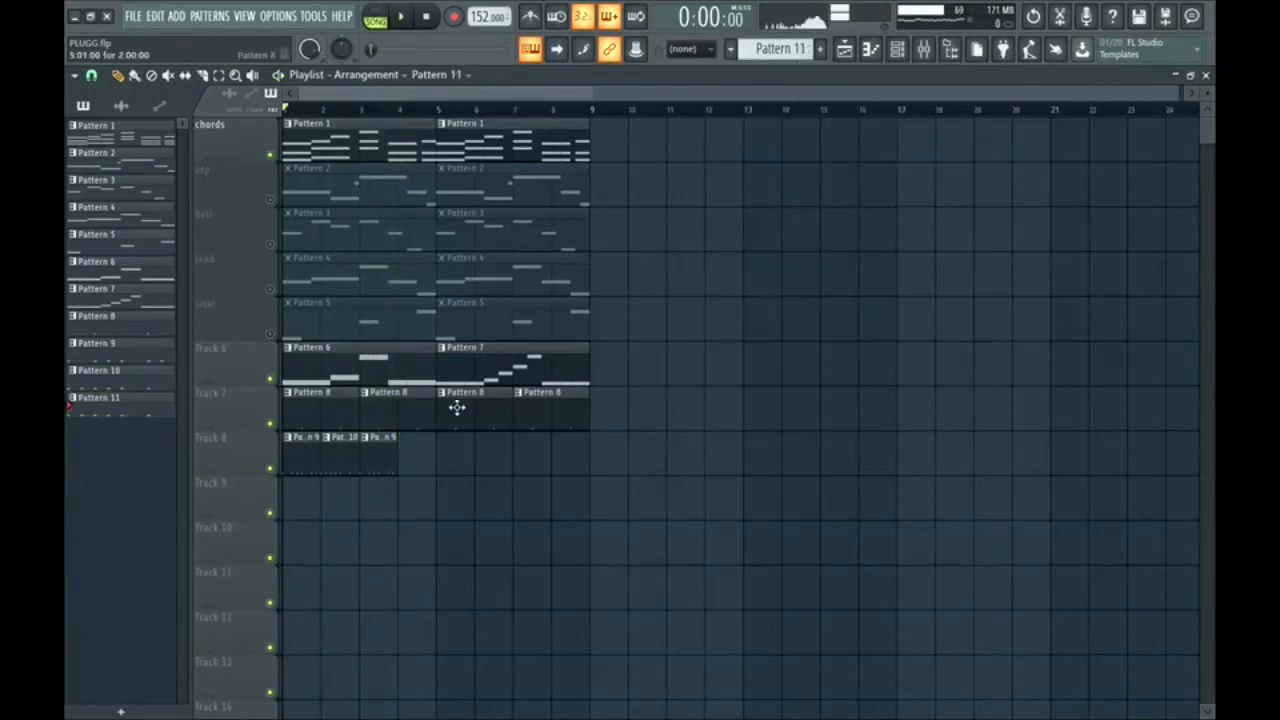
left_click(413, 453)
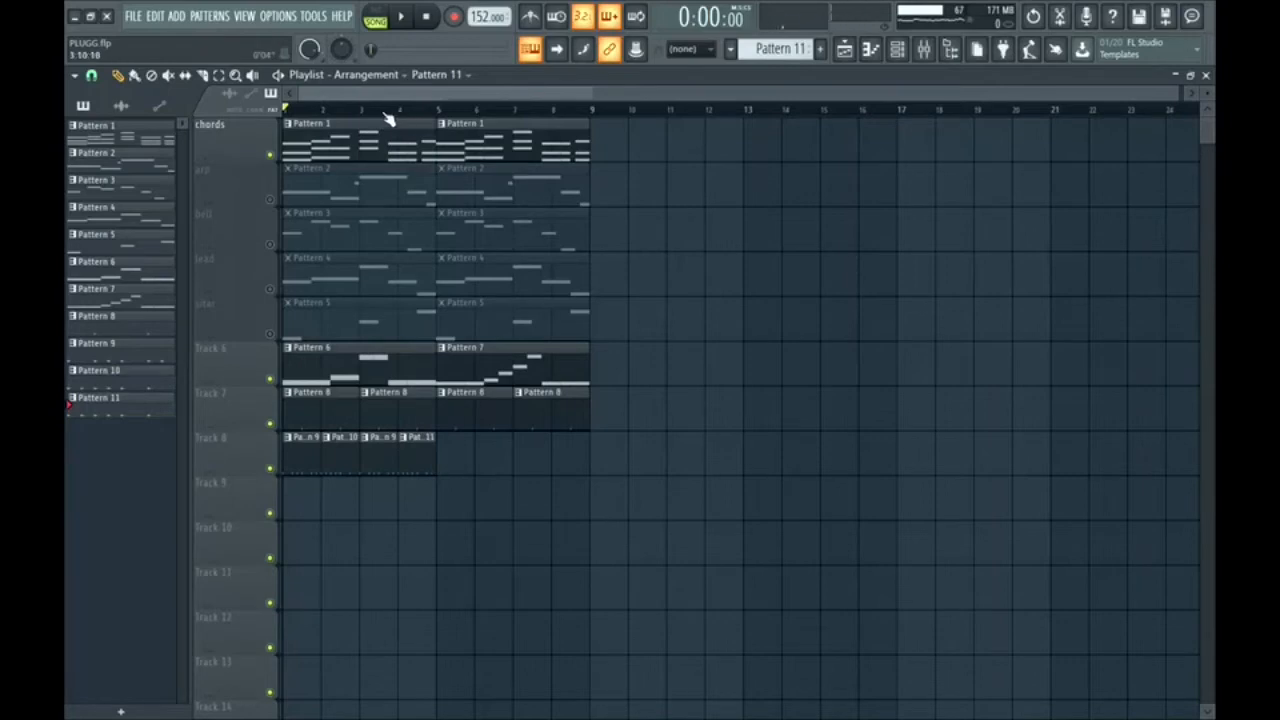
Play the arrangement from just before bar 4 and open Pattern 11's hat notes in the piano roll.
left_click(386, 112)
key("space")
double_click(412, 451)
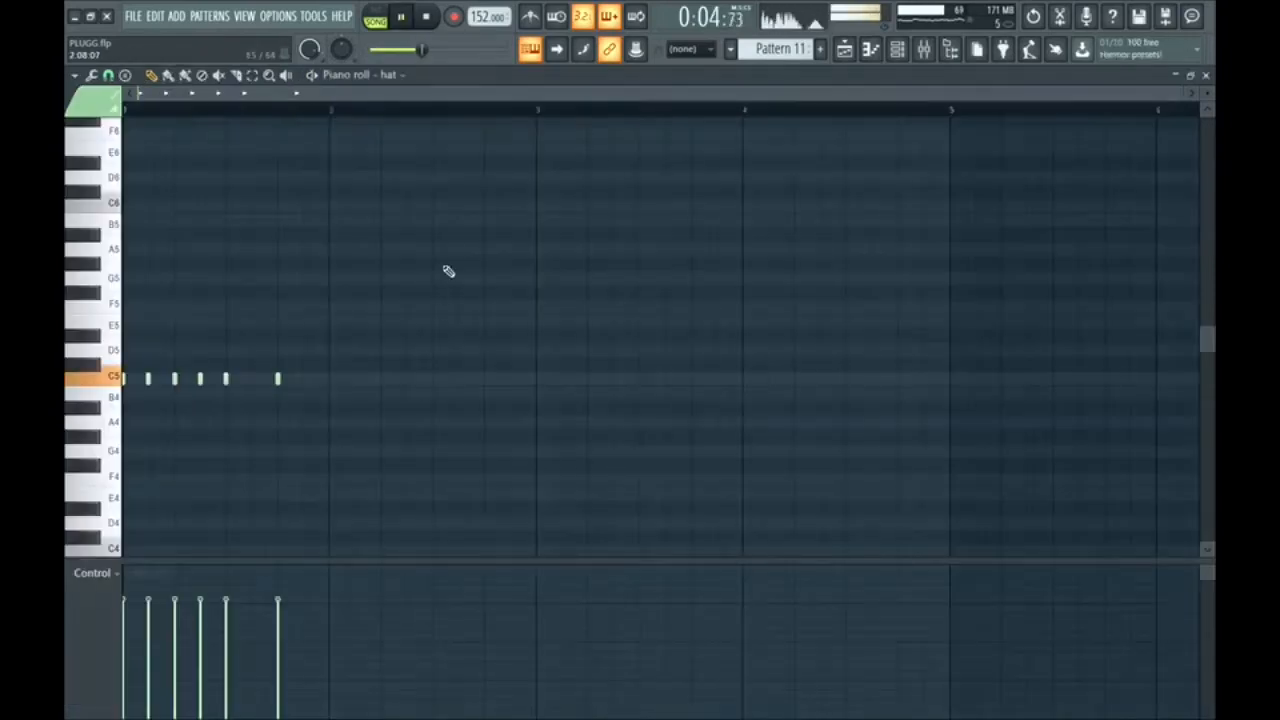
key("space")
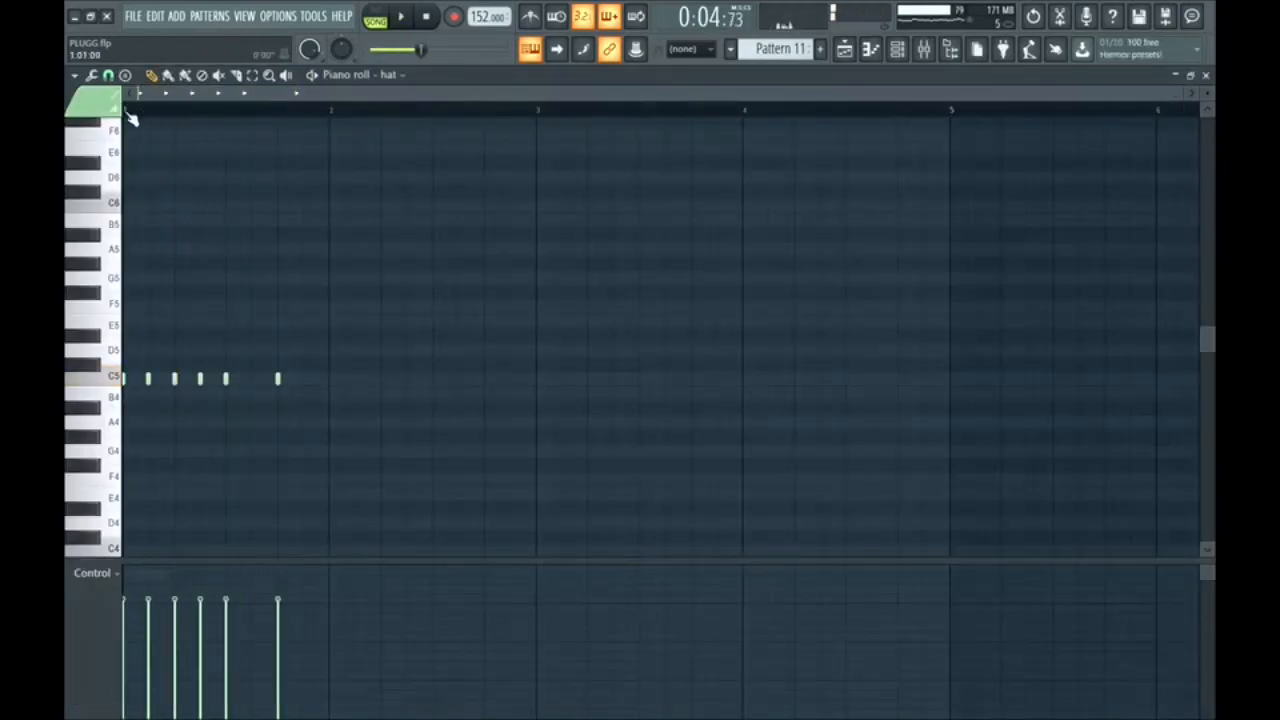
key("space")
key("space")
scroll(67, 102, "up", 3)
key("space")
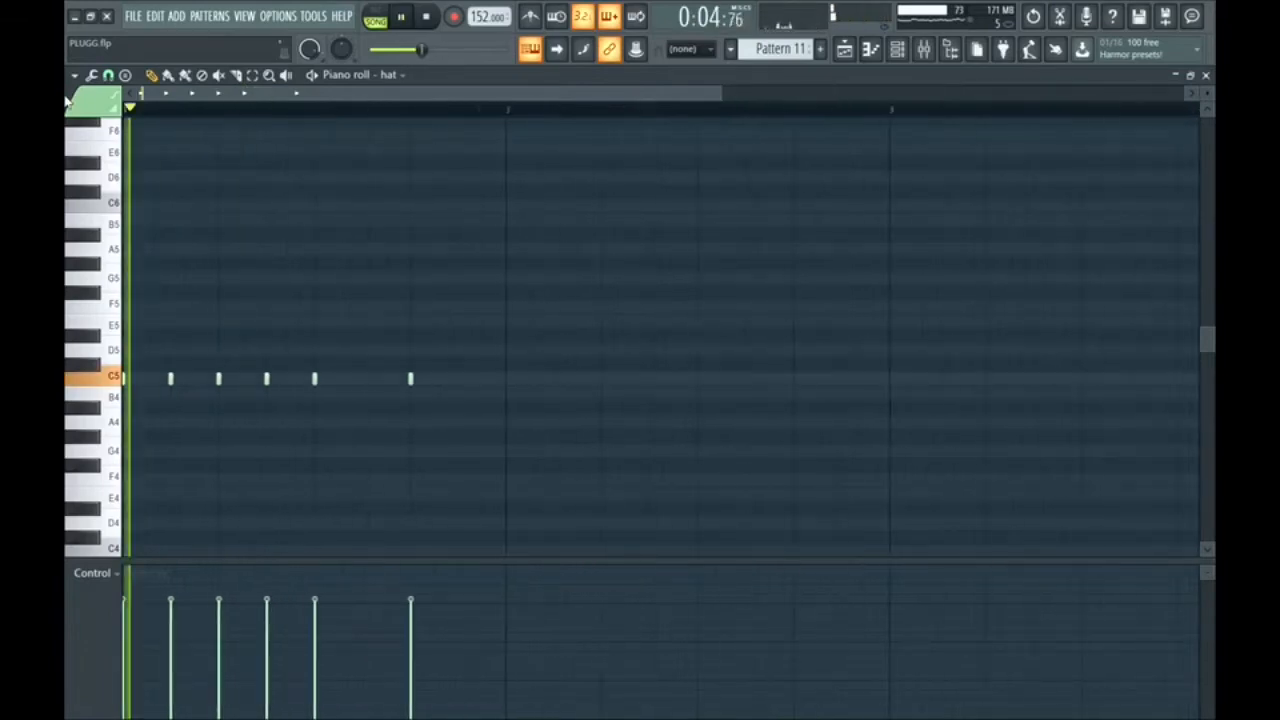
key("space")
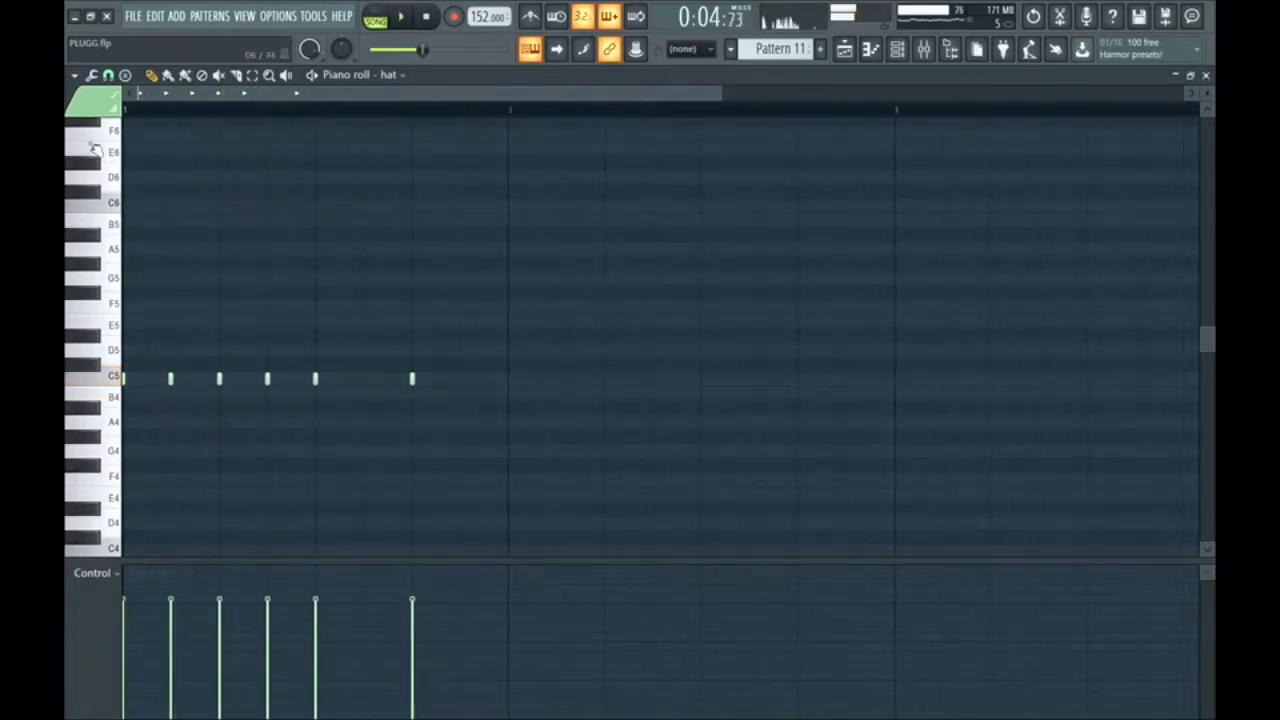
Stretch Pattern 11's last hat note to two steps and chop it into a roll of four equal notes.
left_click(108, 84)
left_click(125, 214)
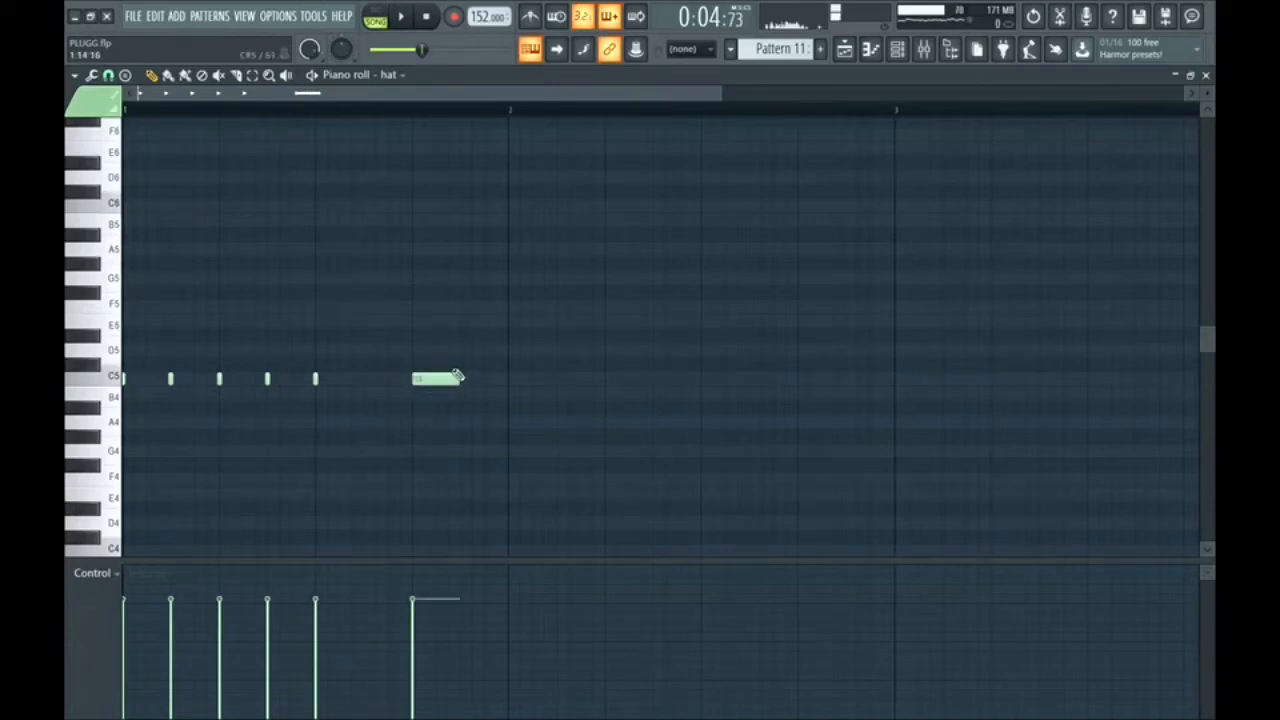
left_click(453, 377, "ctrl")
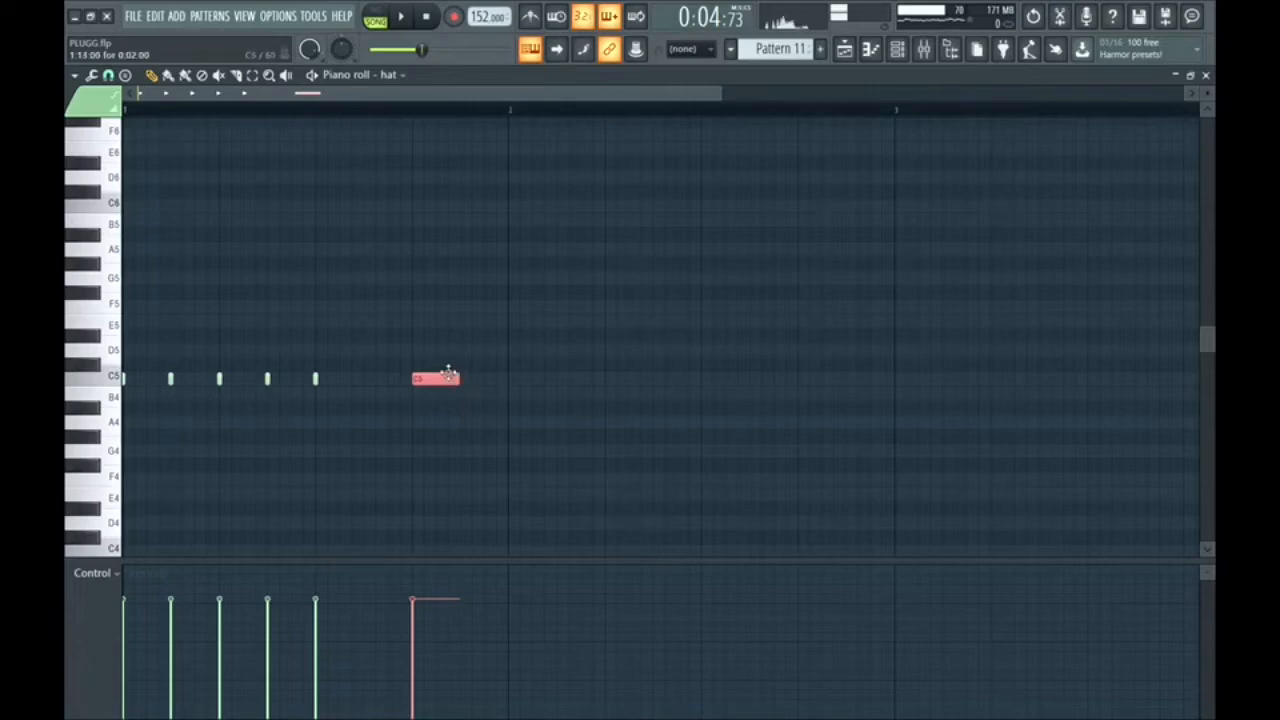
key("ctrl+u")
key("ctrl+d")
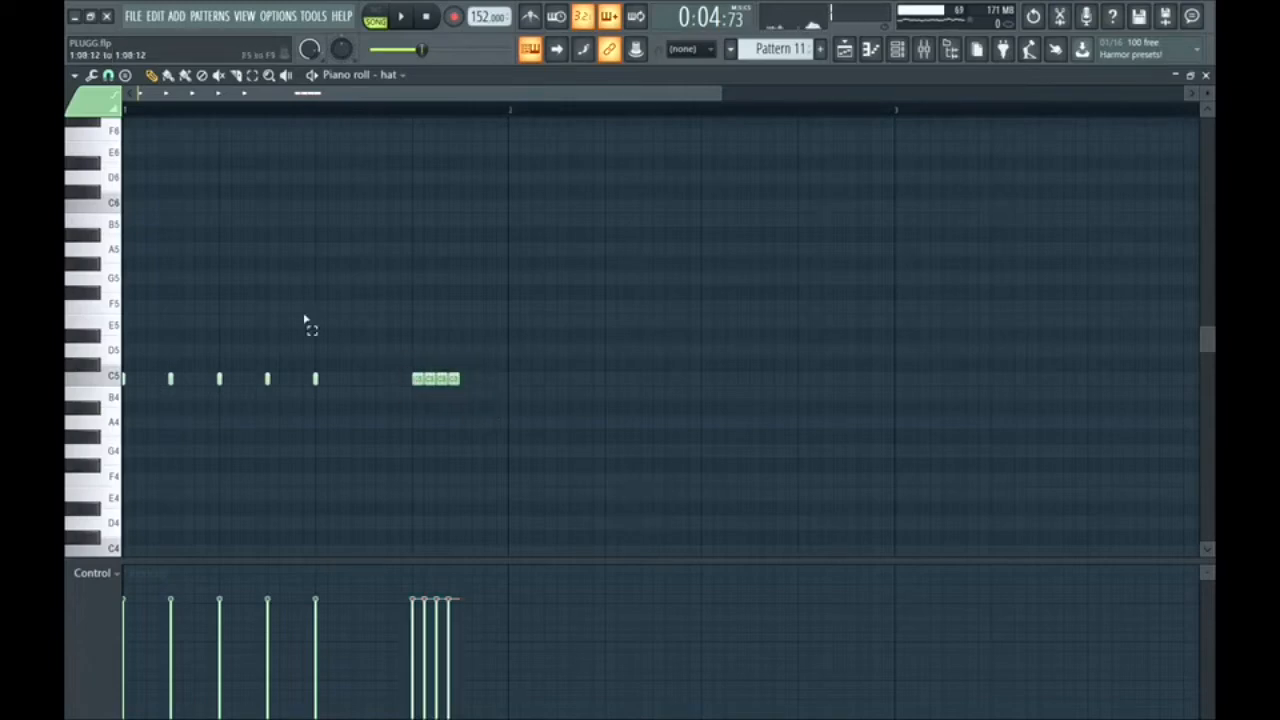
Audition the hat roll, duplicate the four Track 8 clips into bars 5 to 8, and reset playback to the start.
key("space")
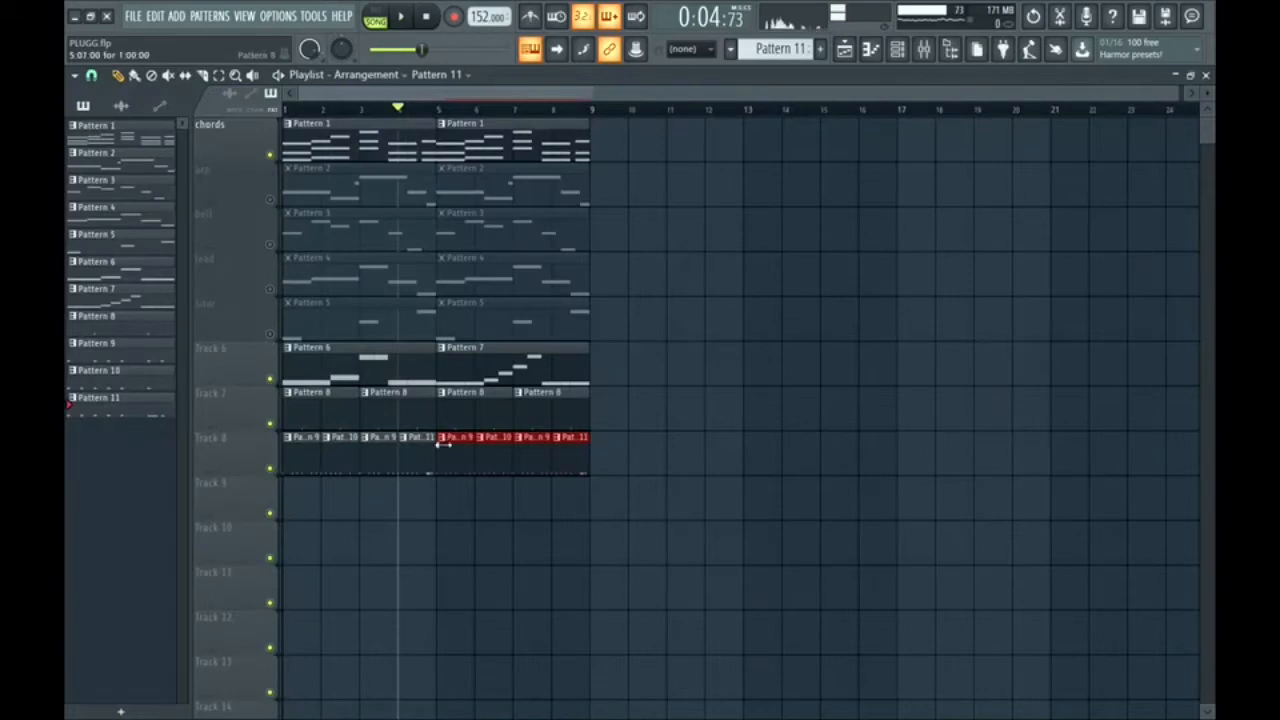
key("ctrl+d")
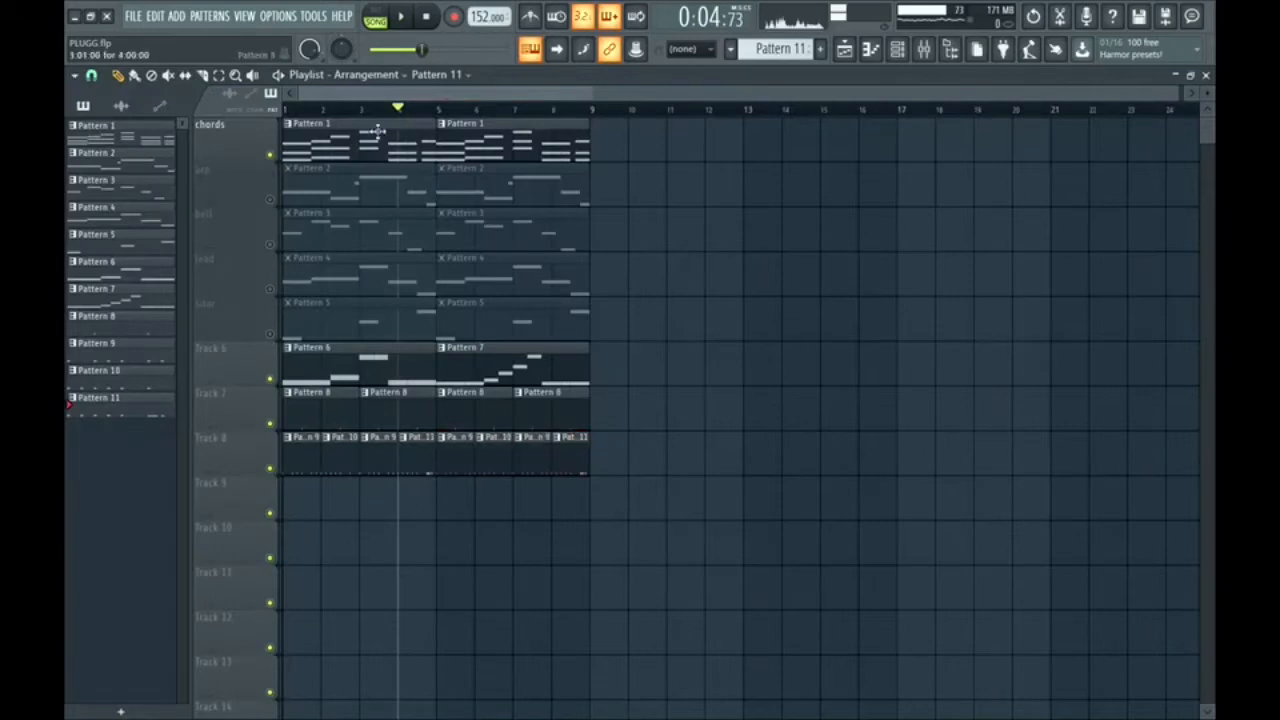
left_click(424, 18)
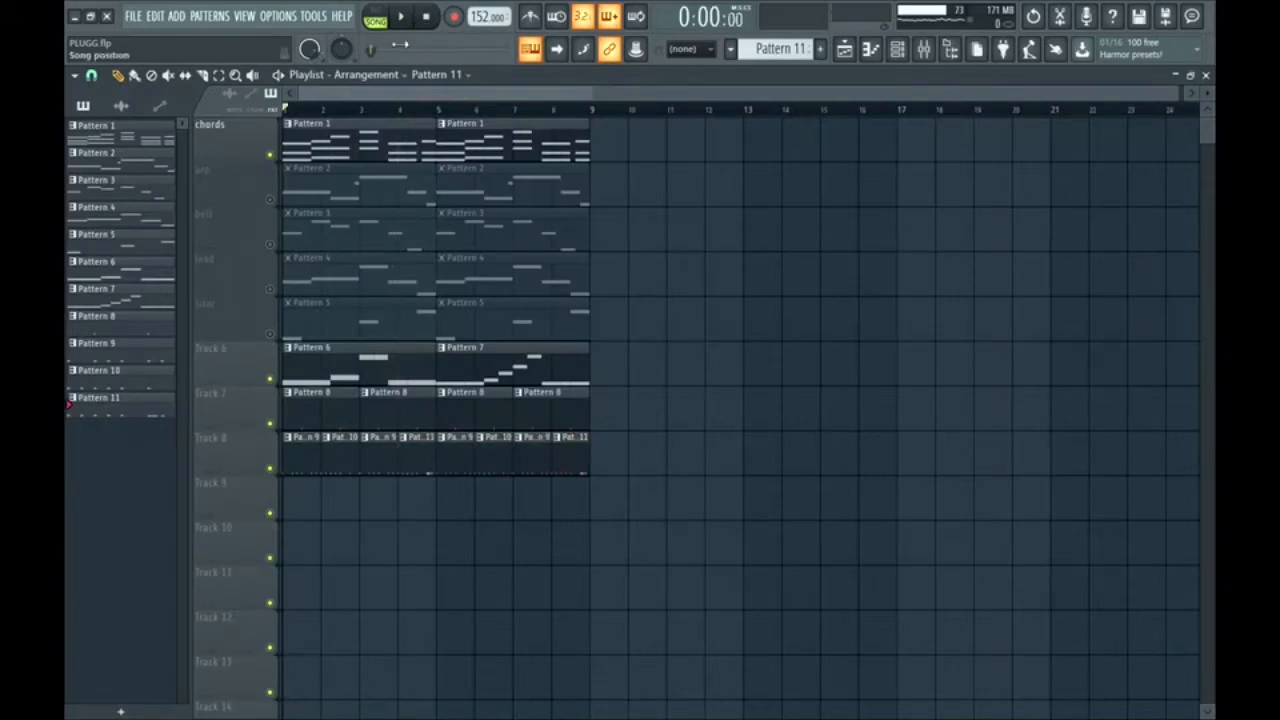
Place a new two-bar pattern at bar 1 of Track 9, audition several snare hits, and keep only the one on step 19.
left_click(820, 50)
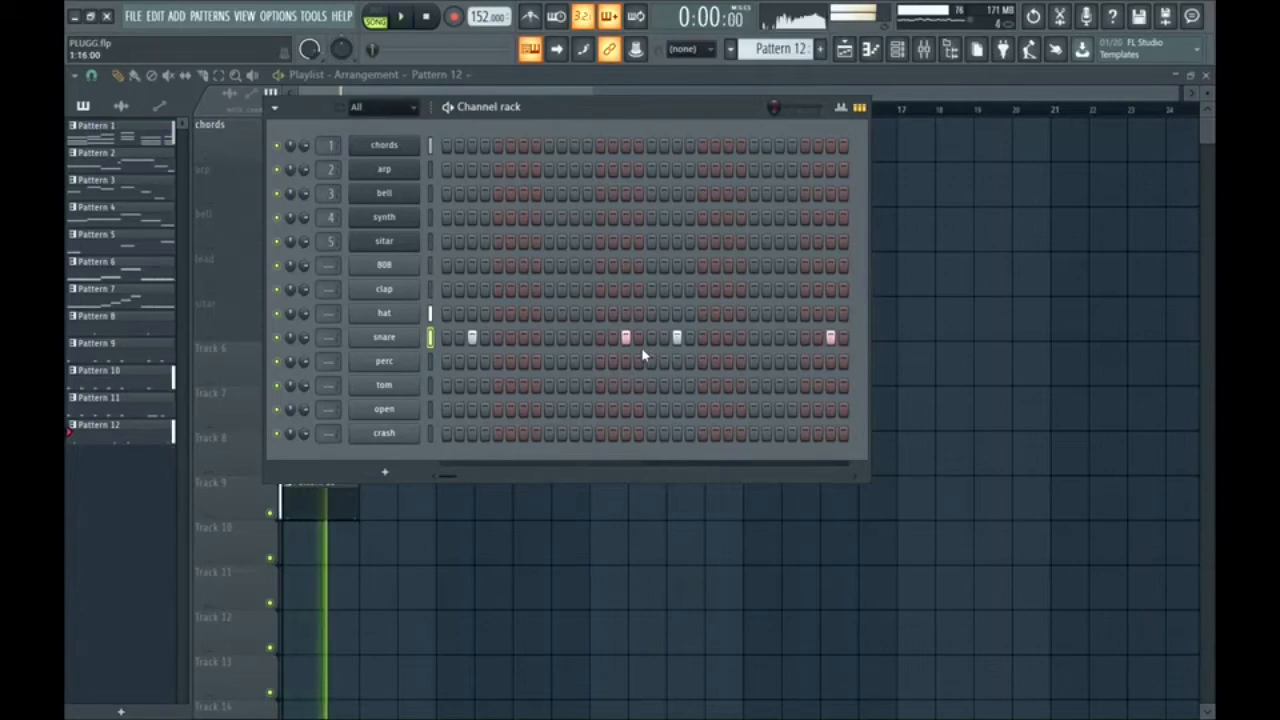
key("space")
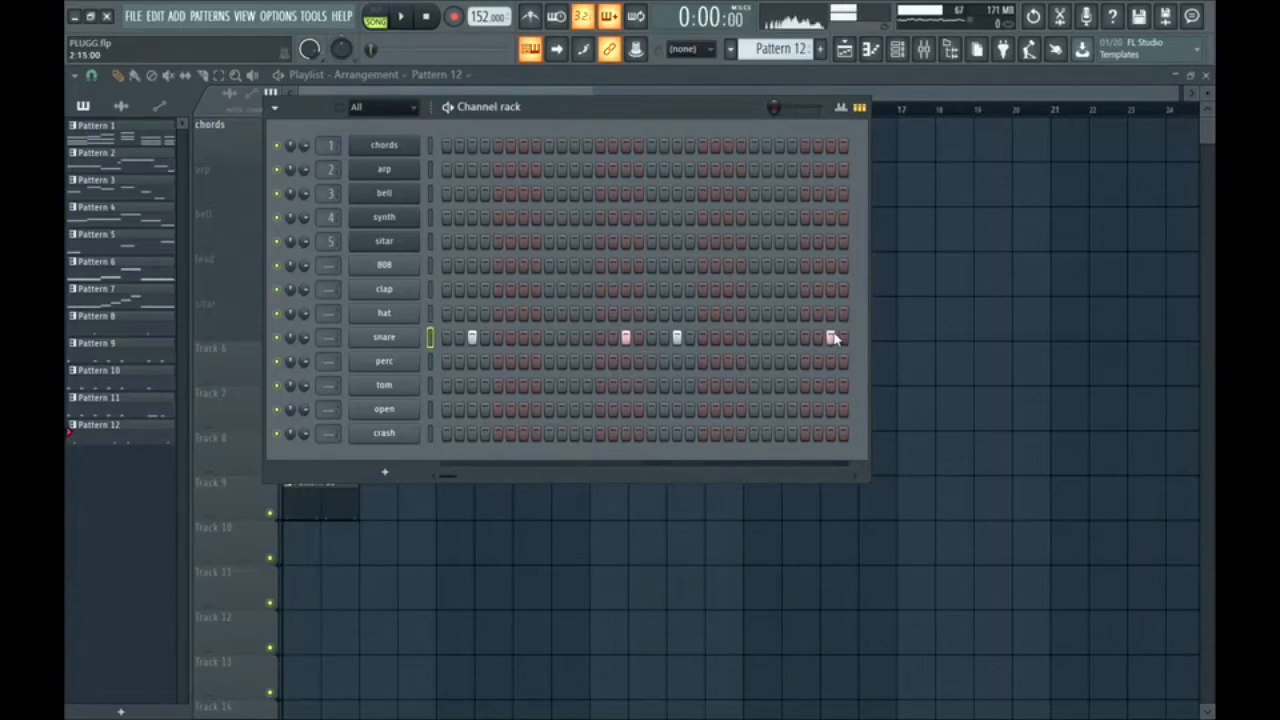
key("space")
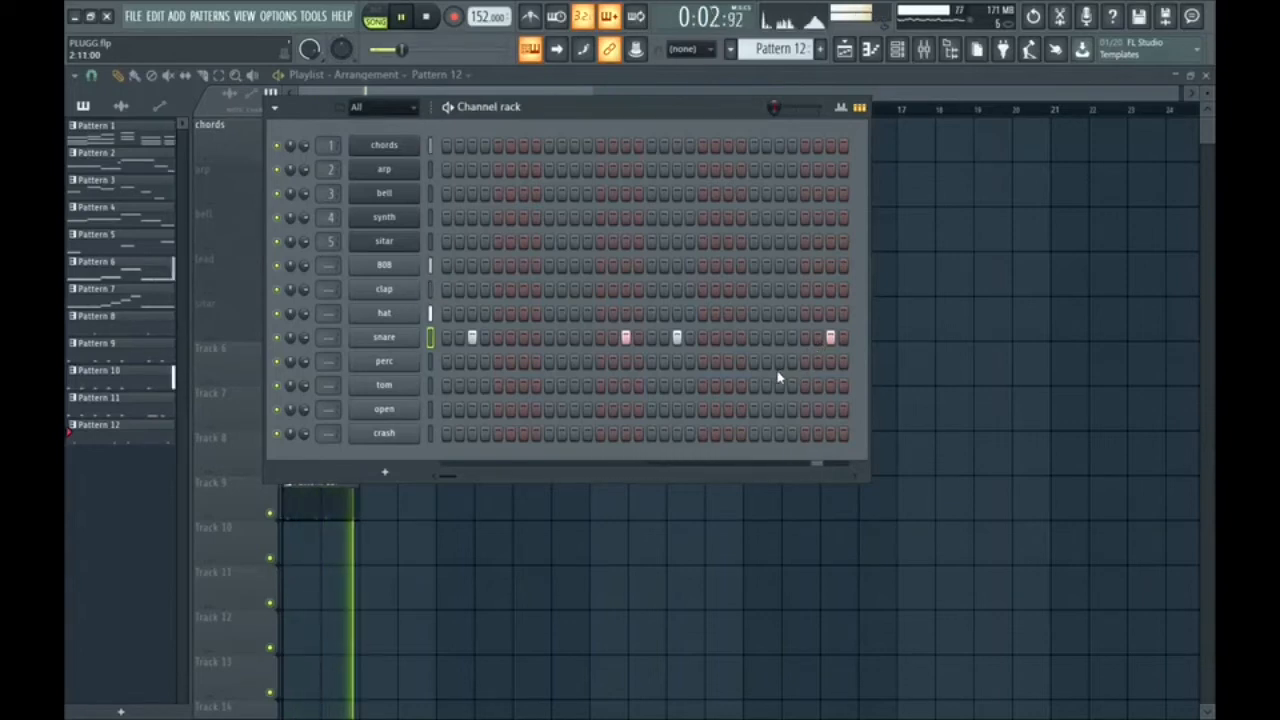
key("space")
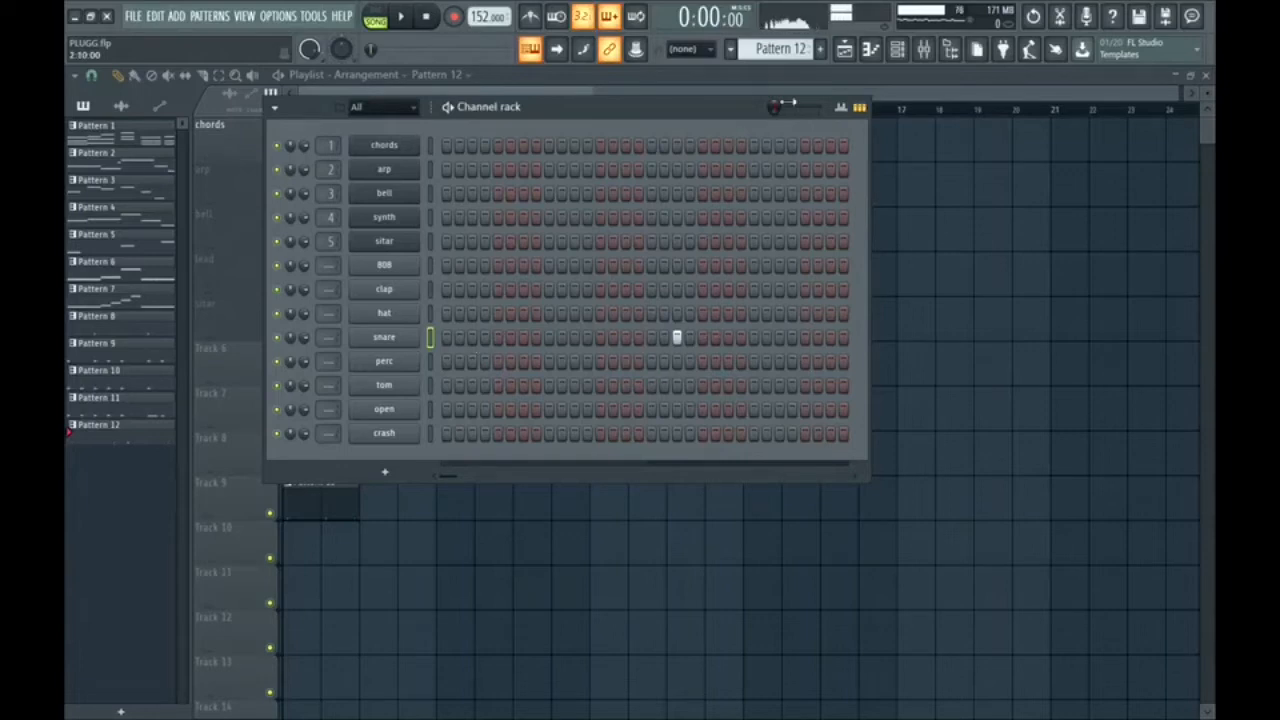
Place another new pattern at bar 3 of Track 9 and add snare hits on steps 15 and 19.
left_click(898, 49)
left_click(819, 49)
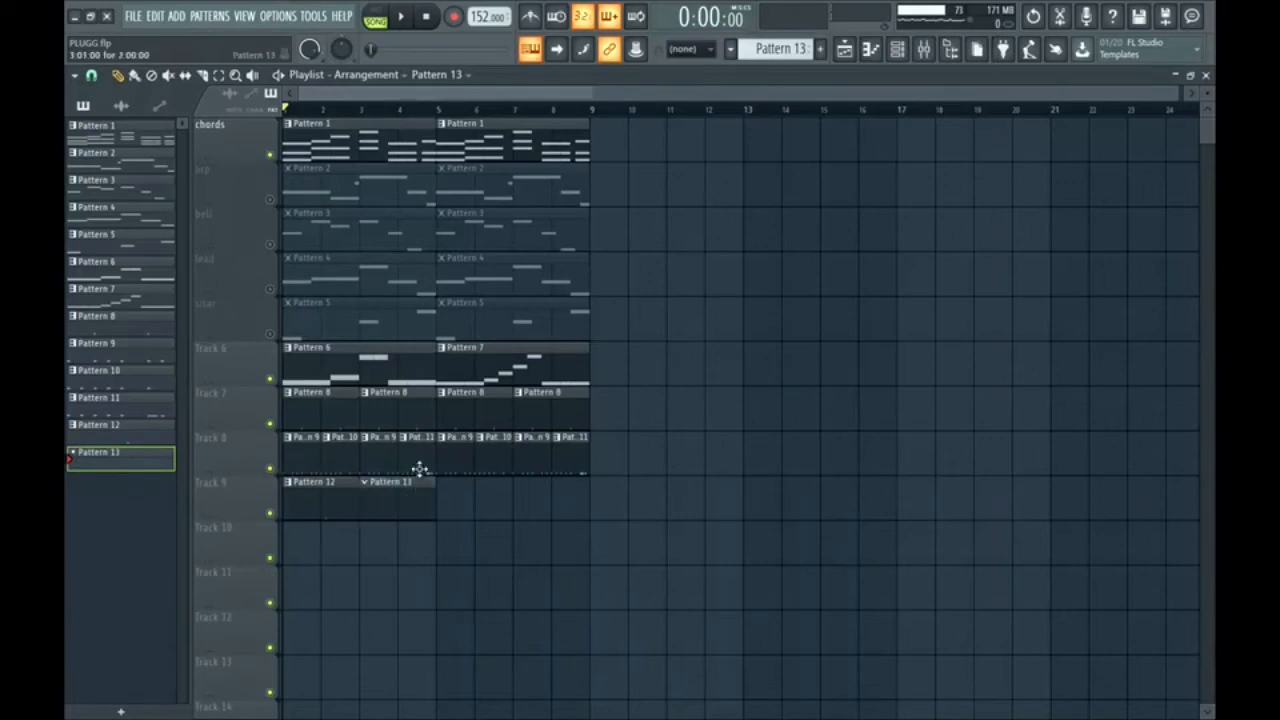
left_click(898, 49)
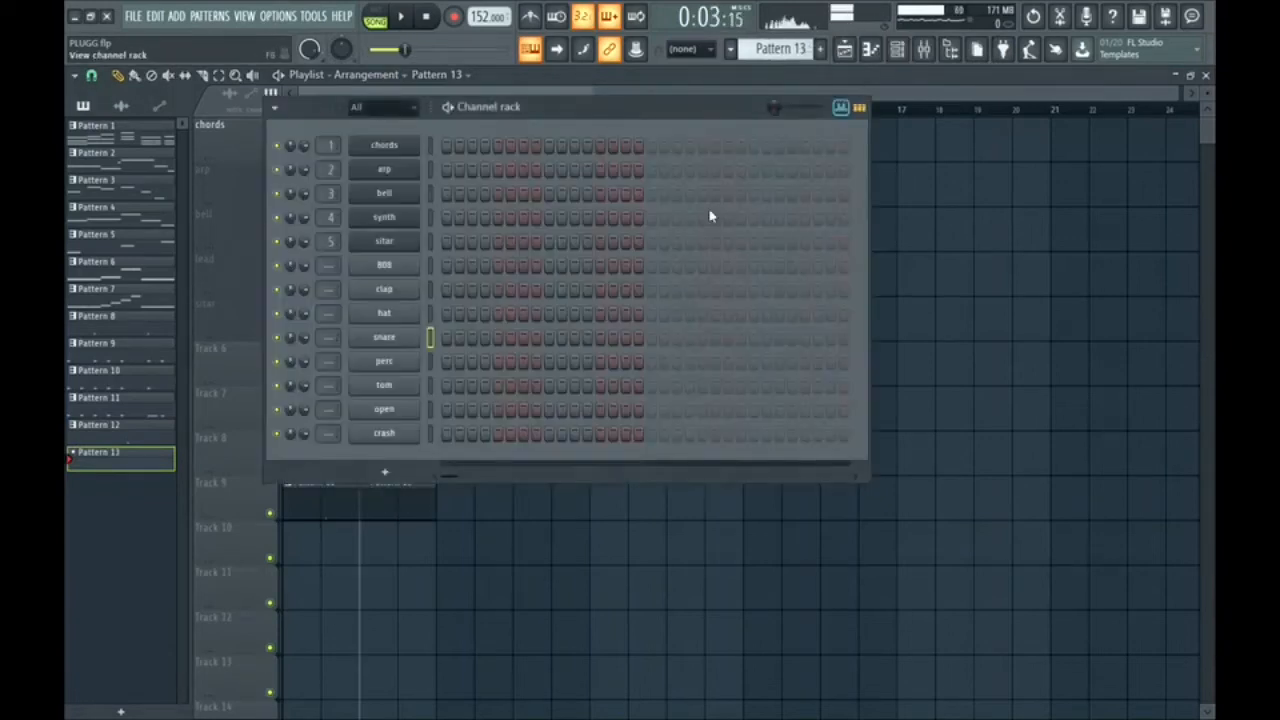
left_click(677, 338)
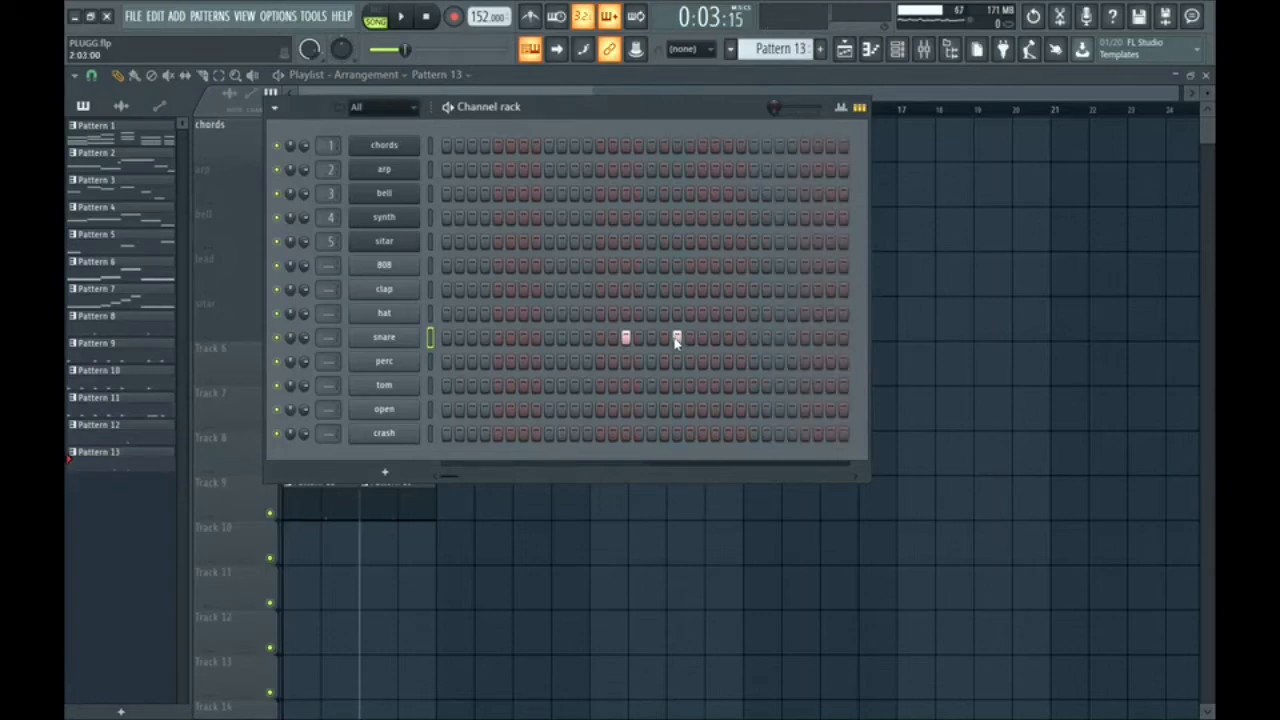
left_click(858, 53)
Duplicate the Pattern 12 and Pattern 13 snare clips into bars 5 to 8 of Track 9 while the arrangement plays.
key("space")
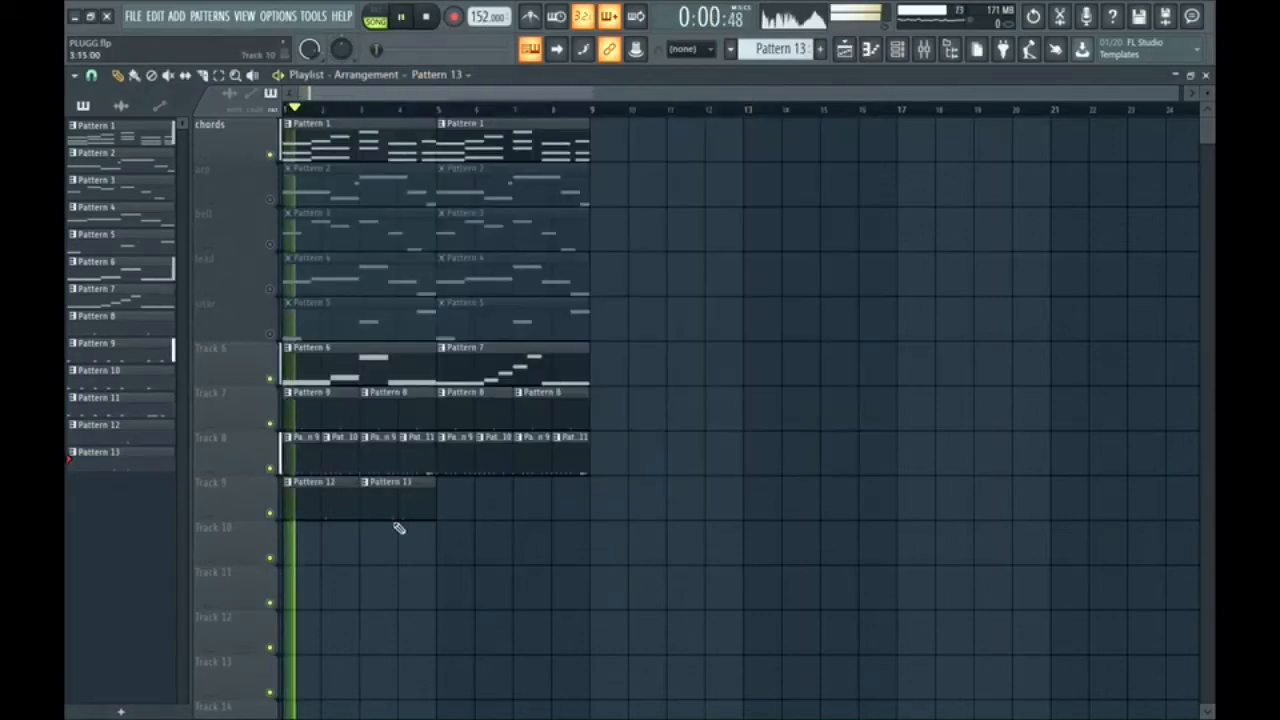
left_click_drag(390, 514, 335, 502)
key("ctrl+b")
left_click(486, 663, "ctrl")
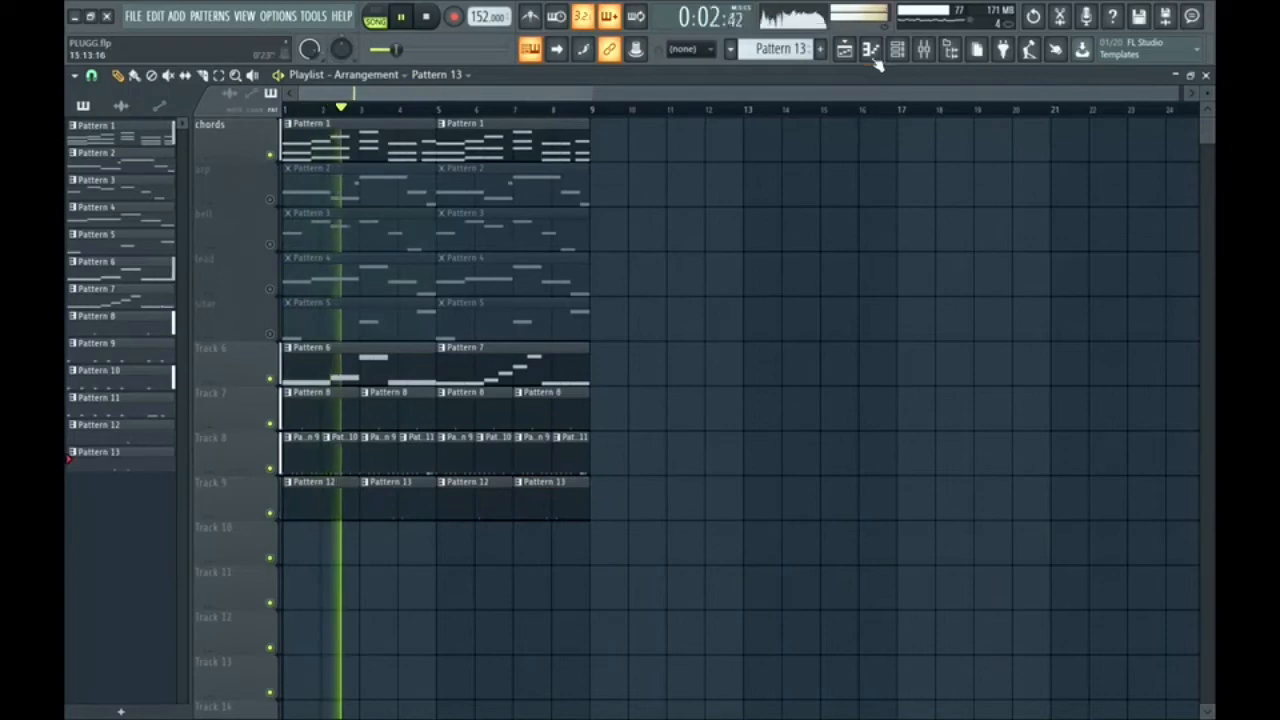
Check Pattern 13's snare steps, listen through the eight-bar arrangement, and save the project.
left_click(895, 50)
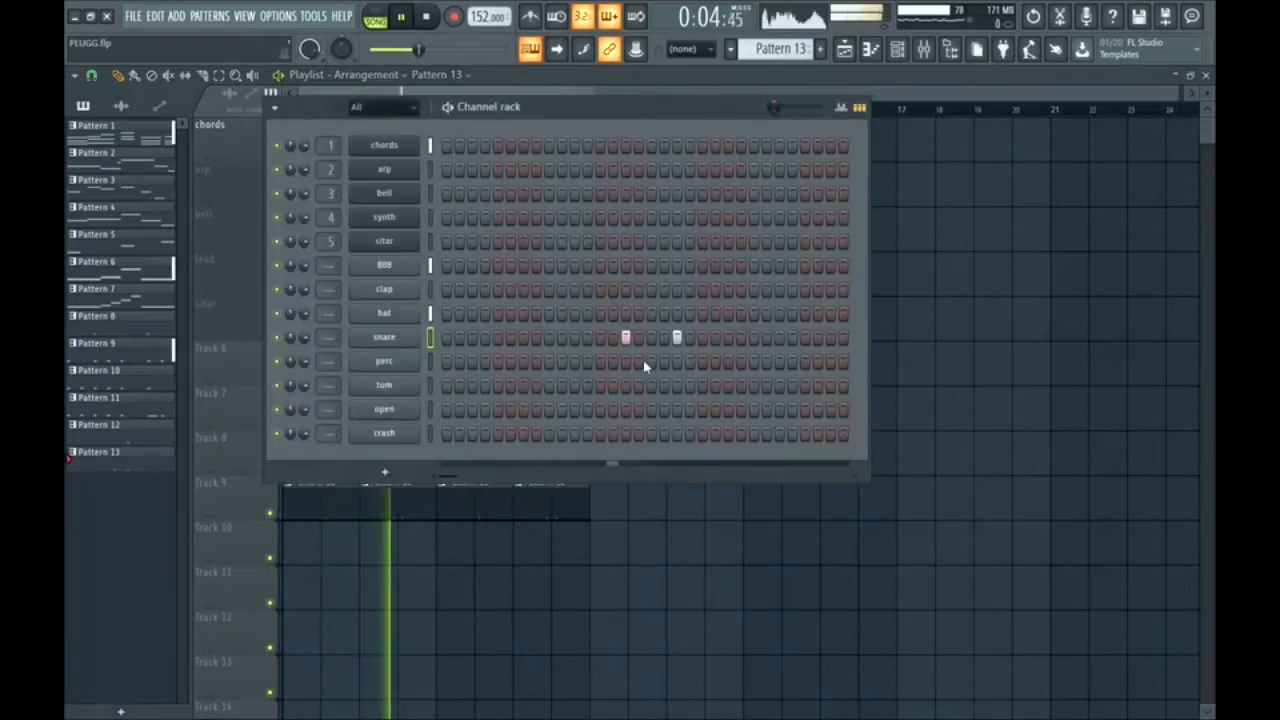
left_click(912, 48)
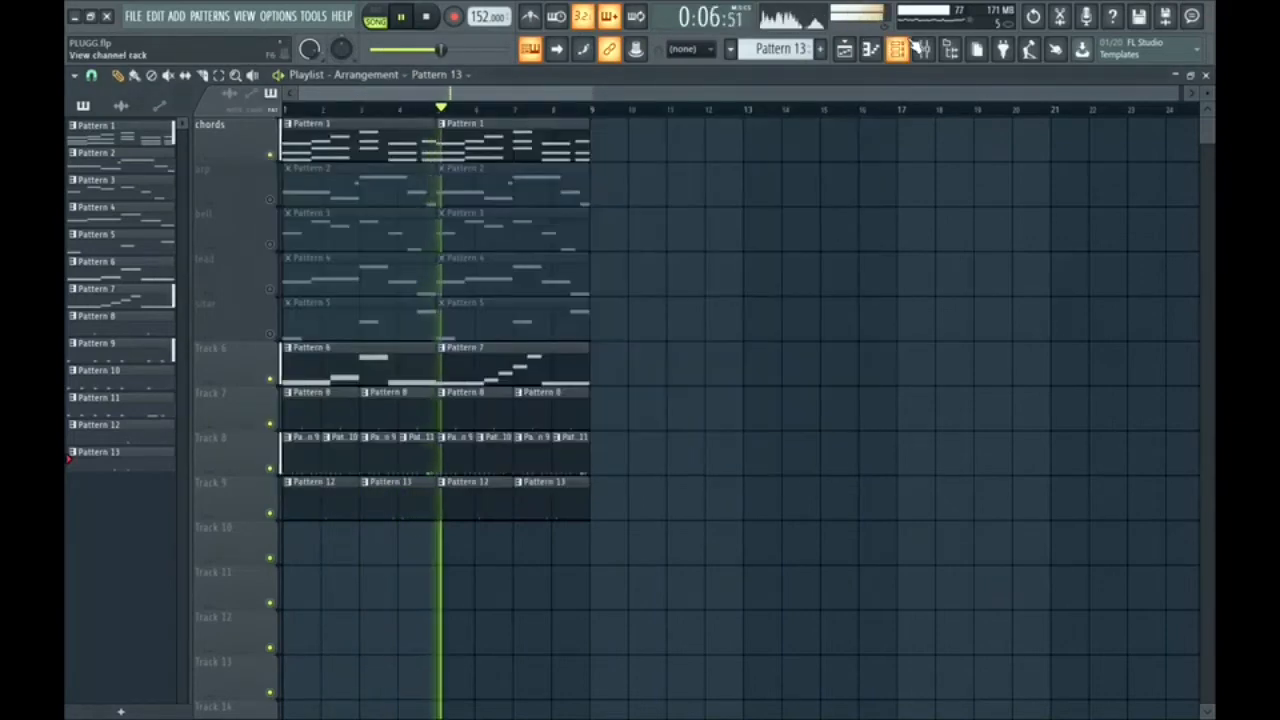
key("ctrl+s")
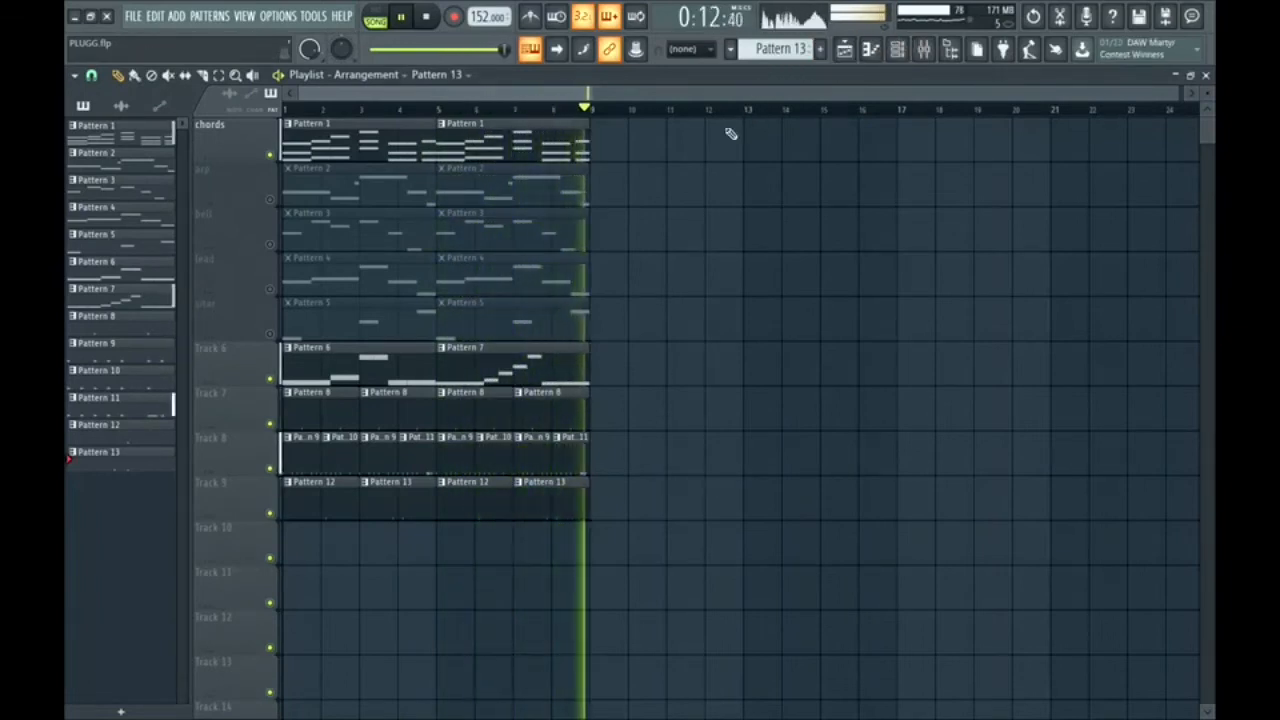
key("space")
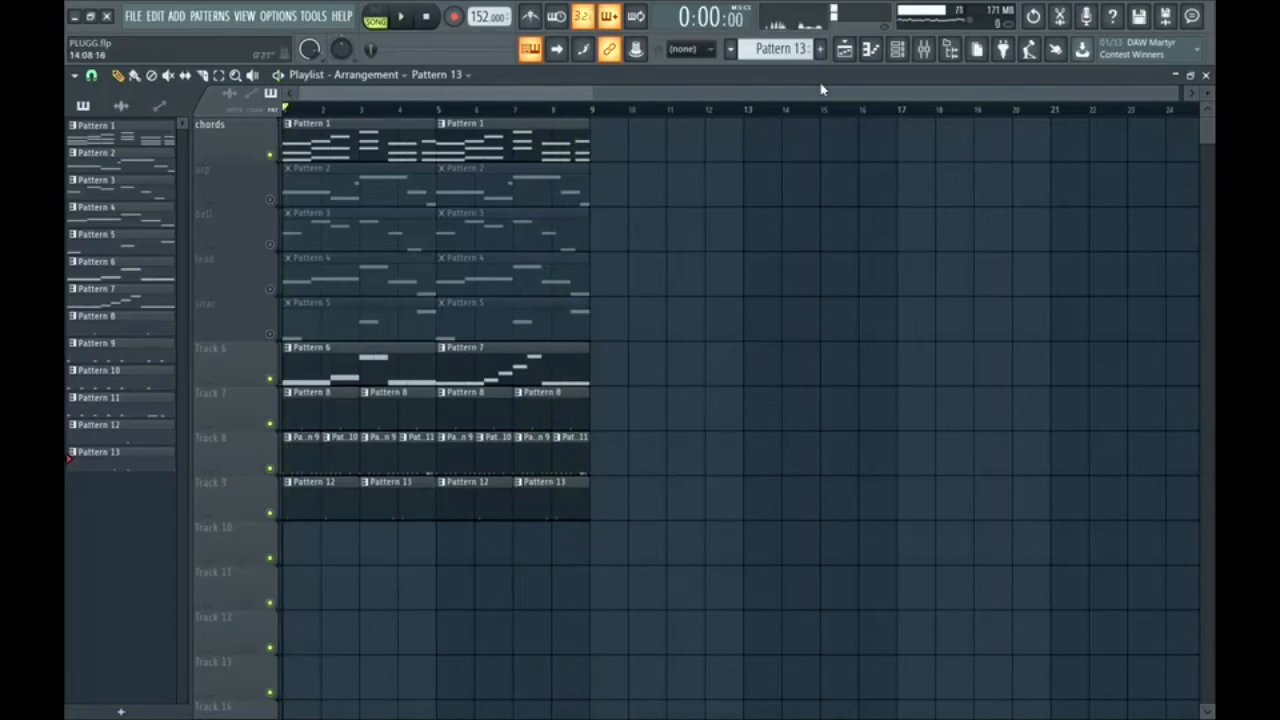
Place two new two-bar percussion patterns at bars 1 and 3 of Track 10, with perc hits on steps 5 and 7 in the second.
left_click(820, 52)
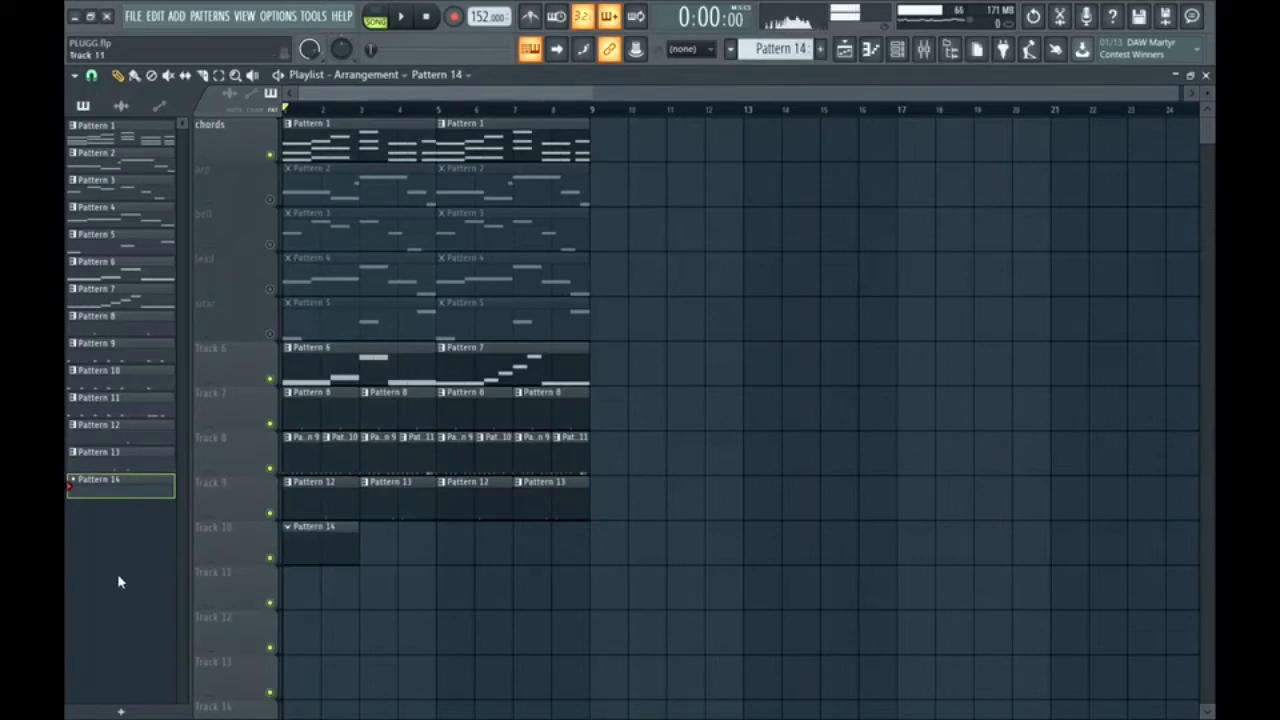
left_click(899, 52)
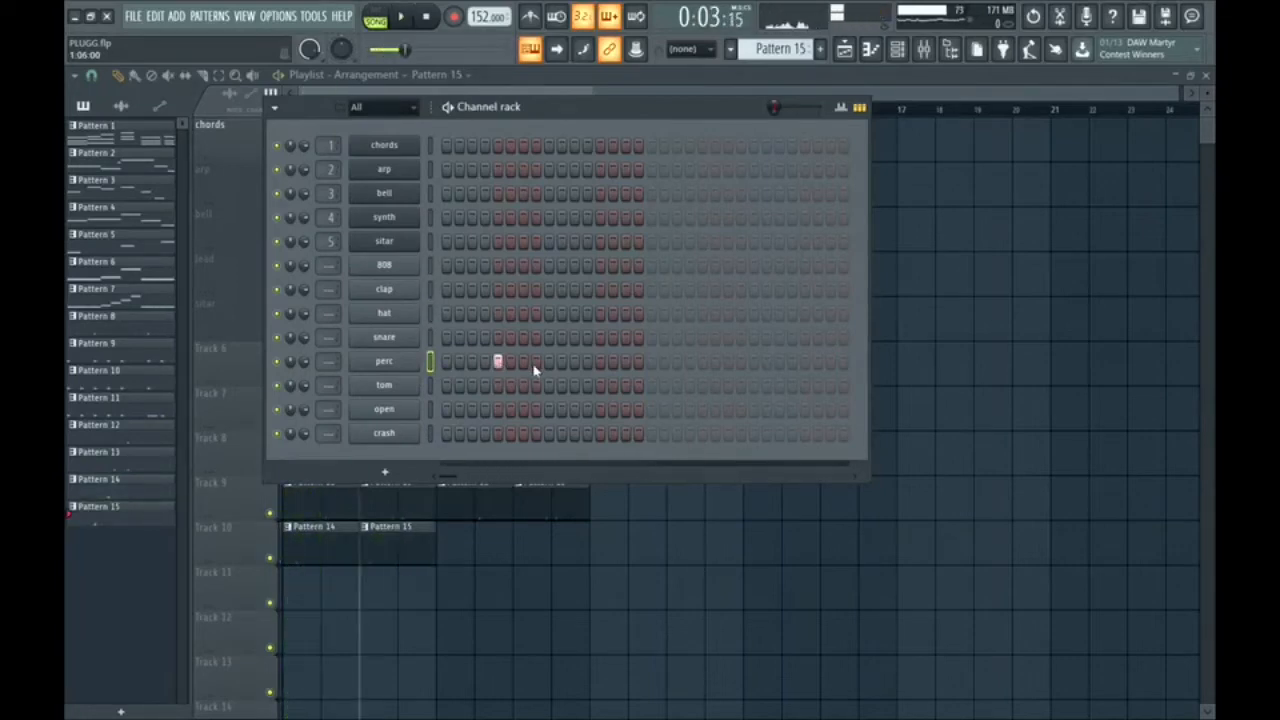
left_click(522, 362)
key("space")
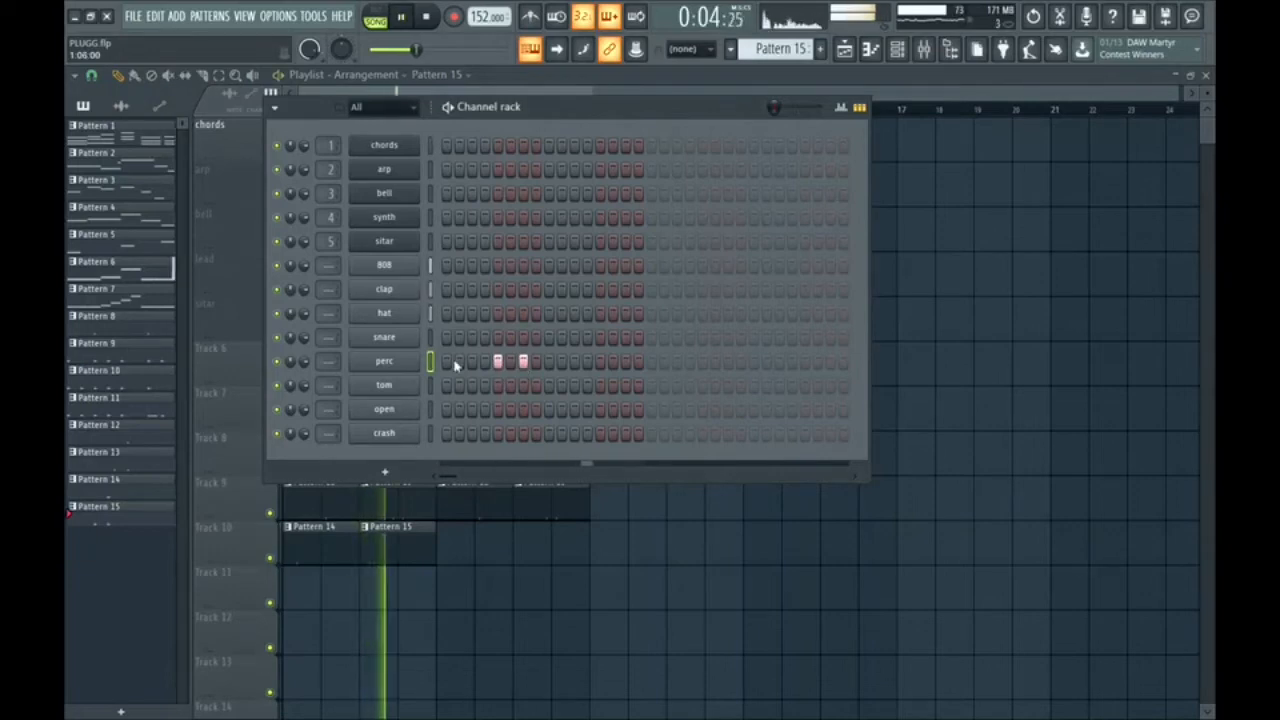
Duplicate the Pattern 14 and Pattern 15 perc clips into bars 5 to 8 of Track 10 and play the arrangement.
left_click_drag(420, 548, 468, 550)
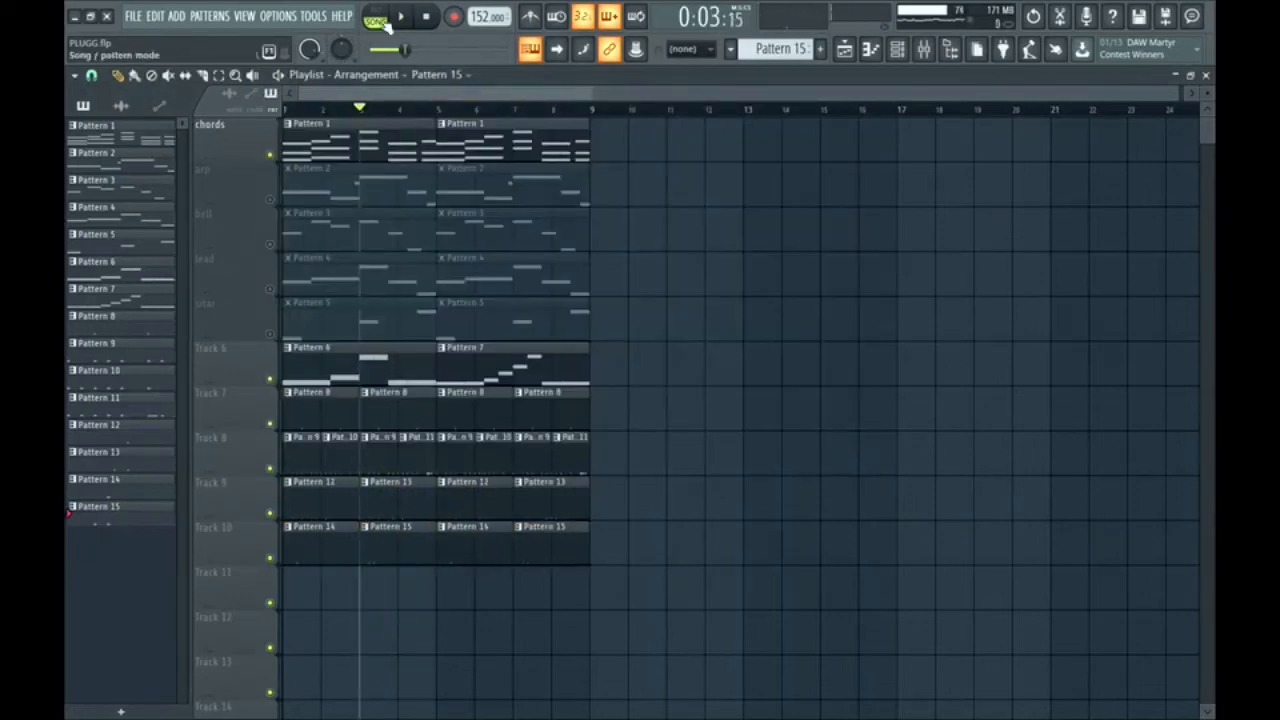
left_click(425, 18)
key("space")
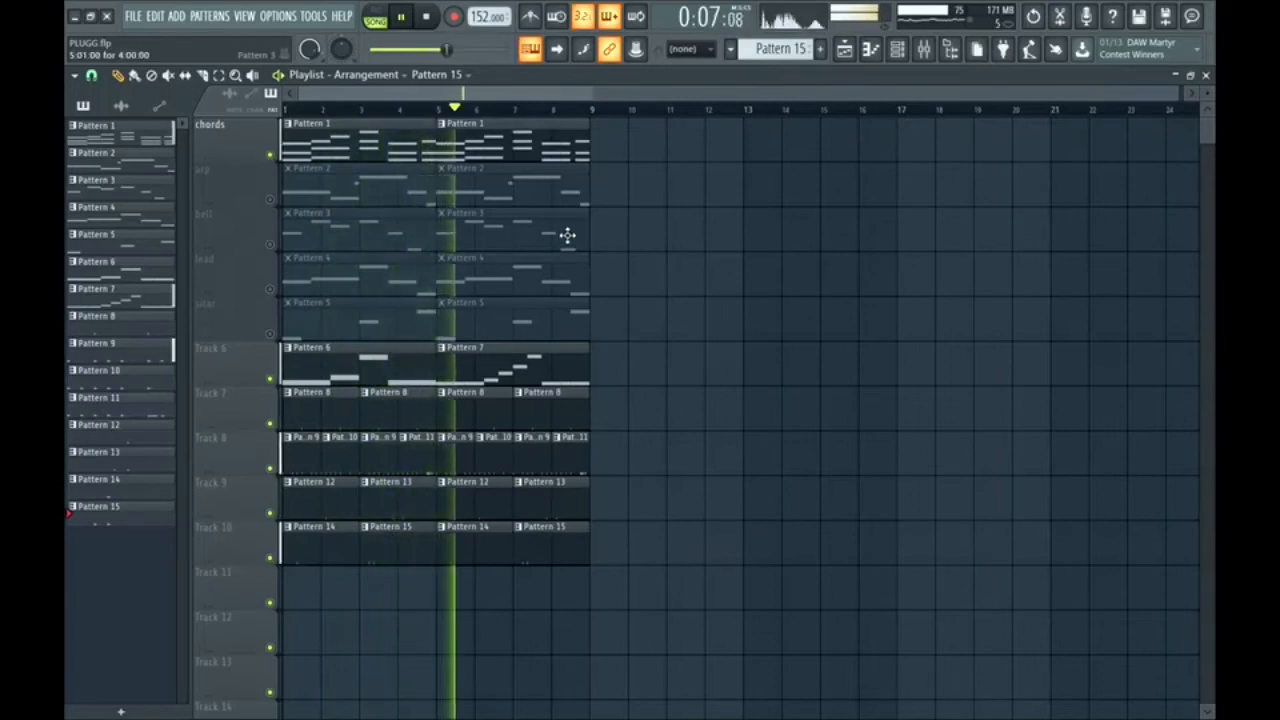
key("space")
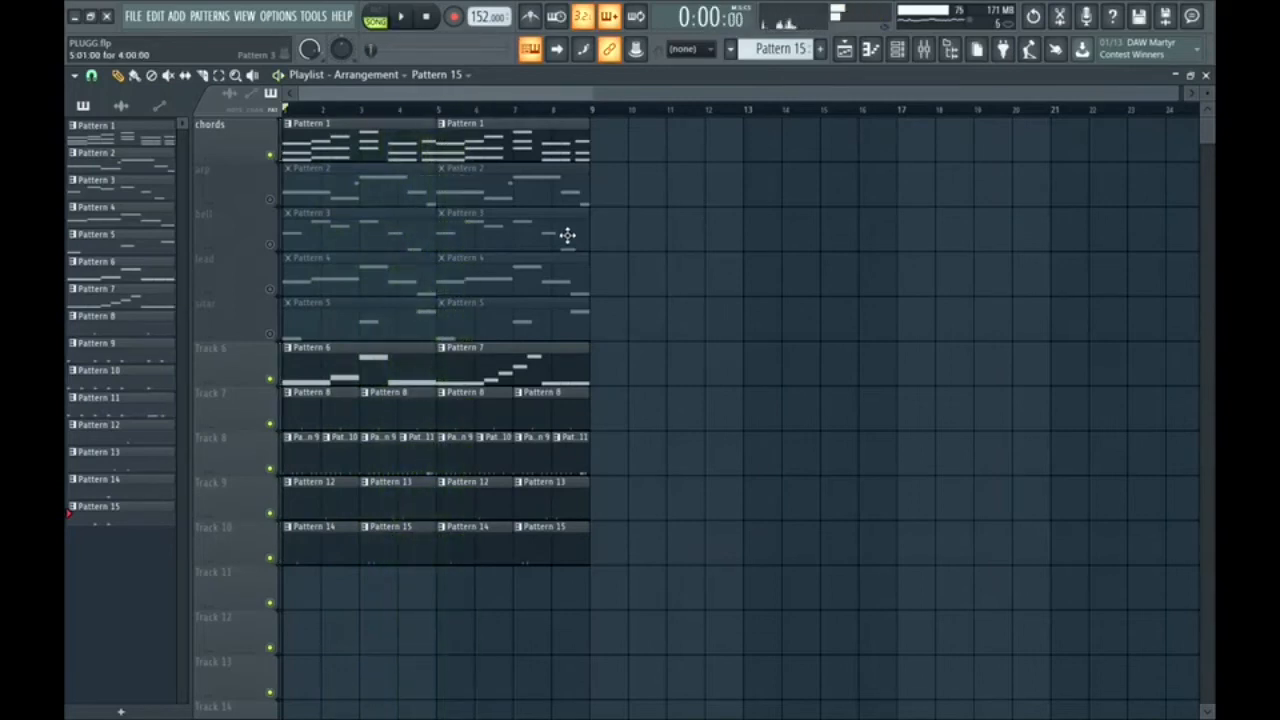
Place a new one-bar pattern at bar 4 of Track 11 and add tom hits on steps 13 and 15 during playback.
left_click(821, 52)
left_click(856, 68)
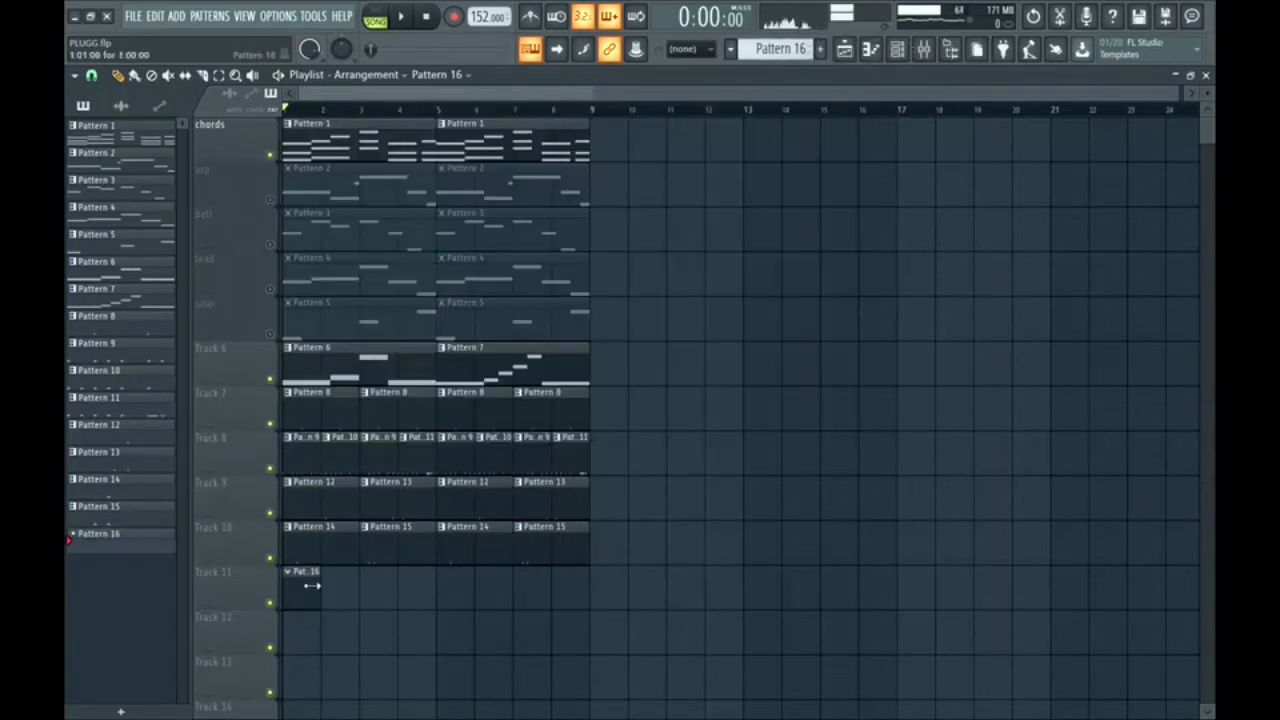
left_click_drag(312, 586, 416, 598)
key("space")
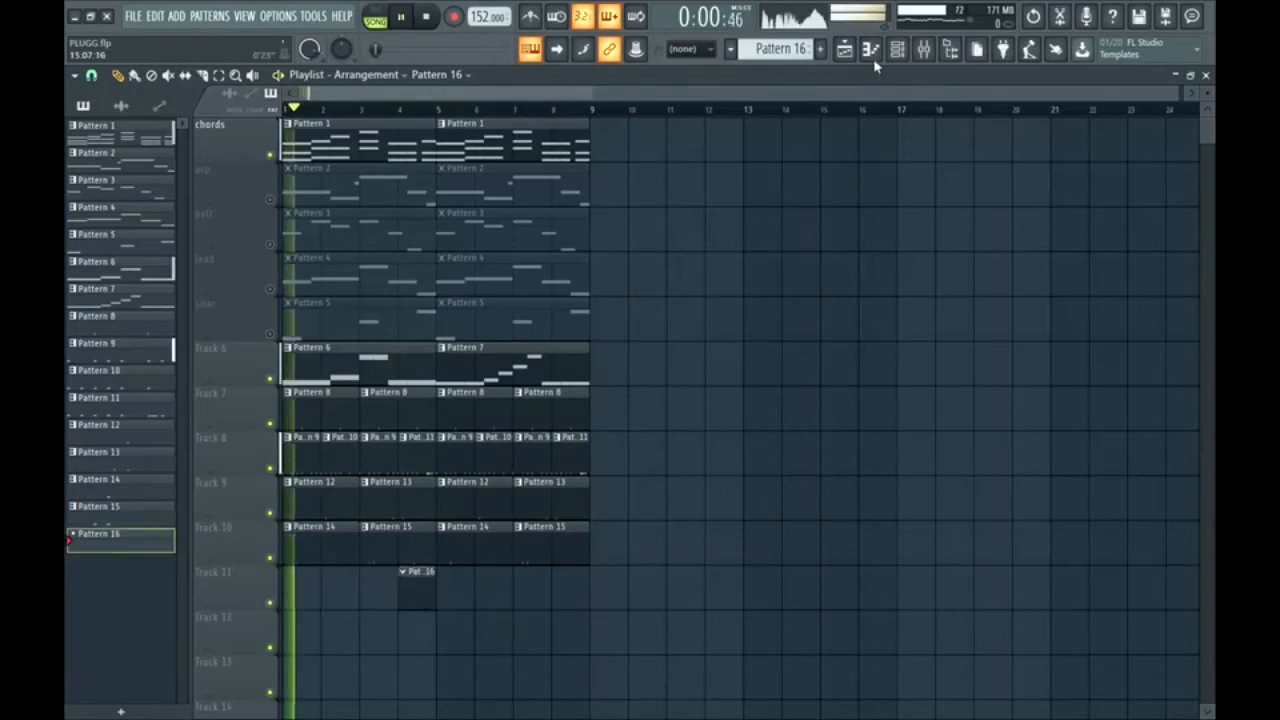
key("F6")
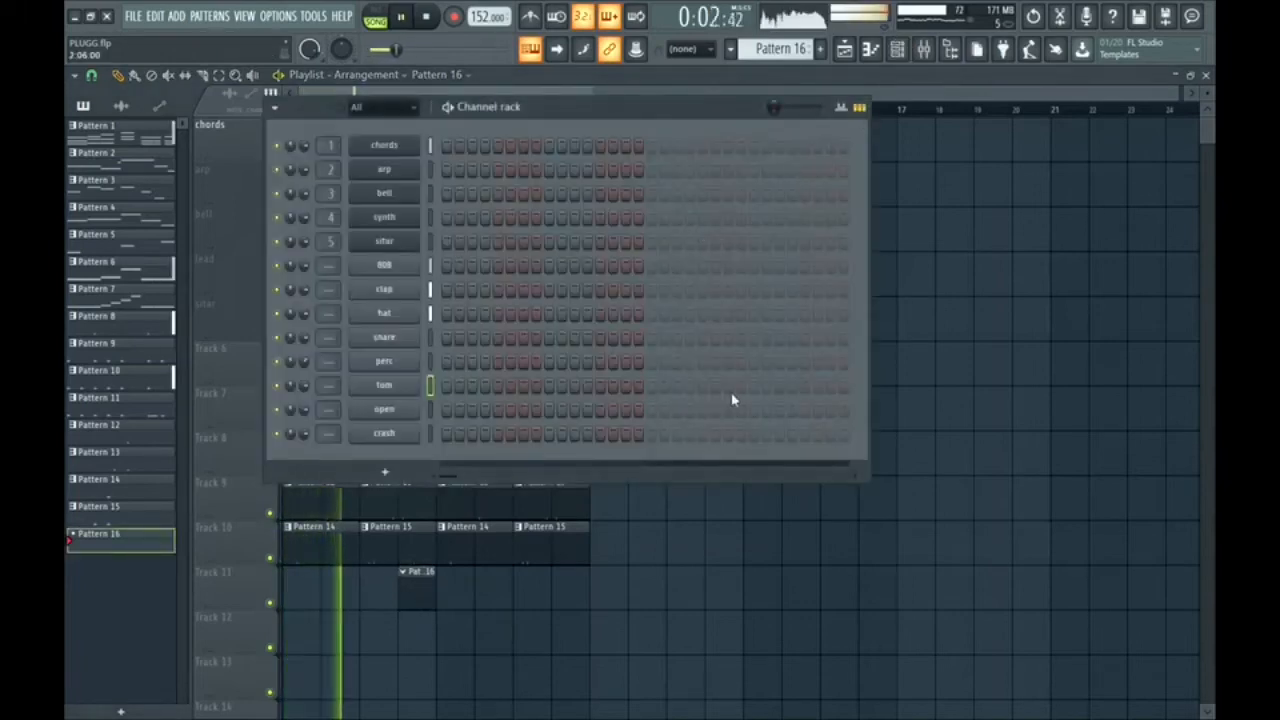
left_click(603, 386)
left_click(625, 386)
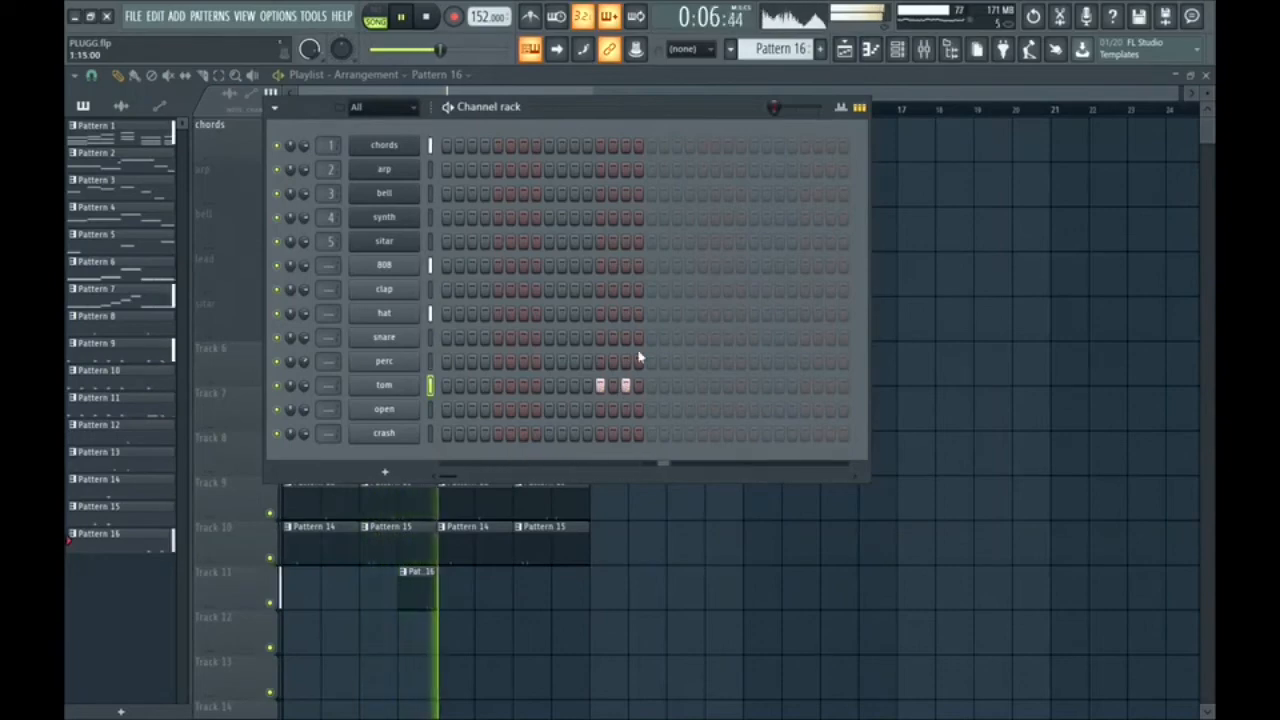
key("space")
Place another new one-bar pattern at bar 8 of Track 11 and add tom hits on steps 11, 12, 13 and 15.
left_click(368, 390)
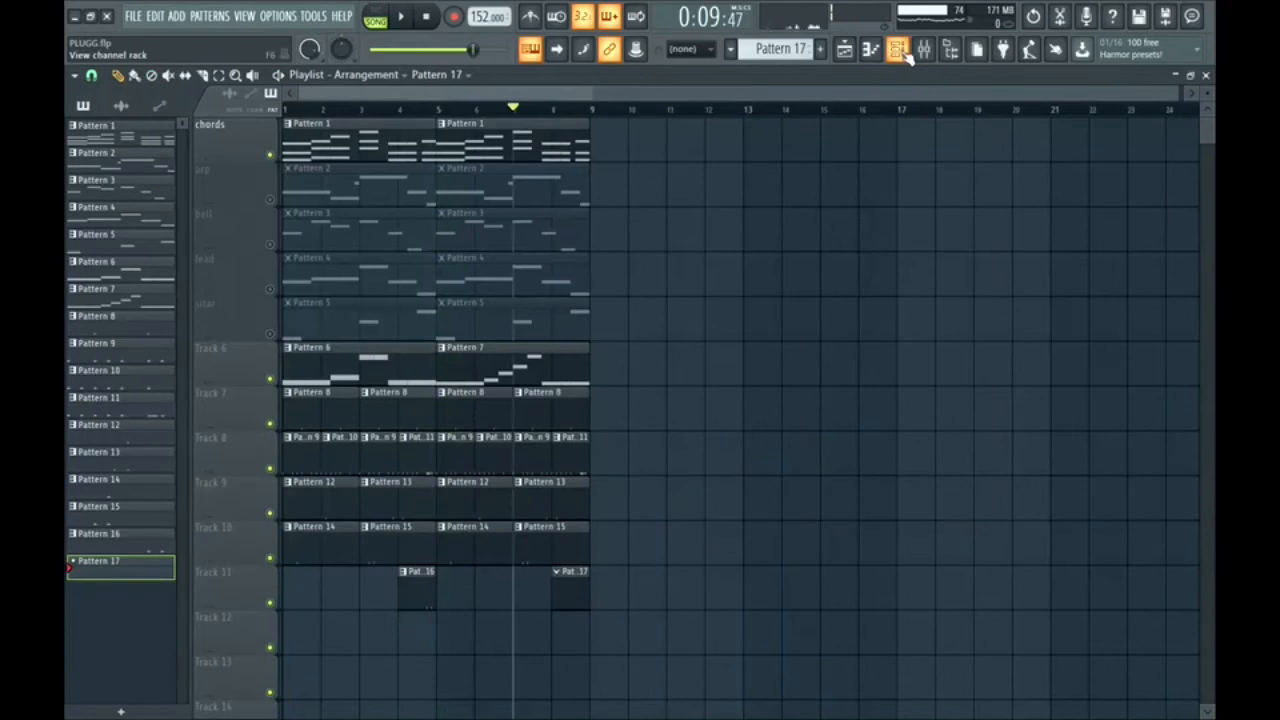
left_click(903, 53)
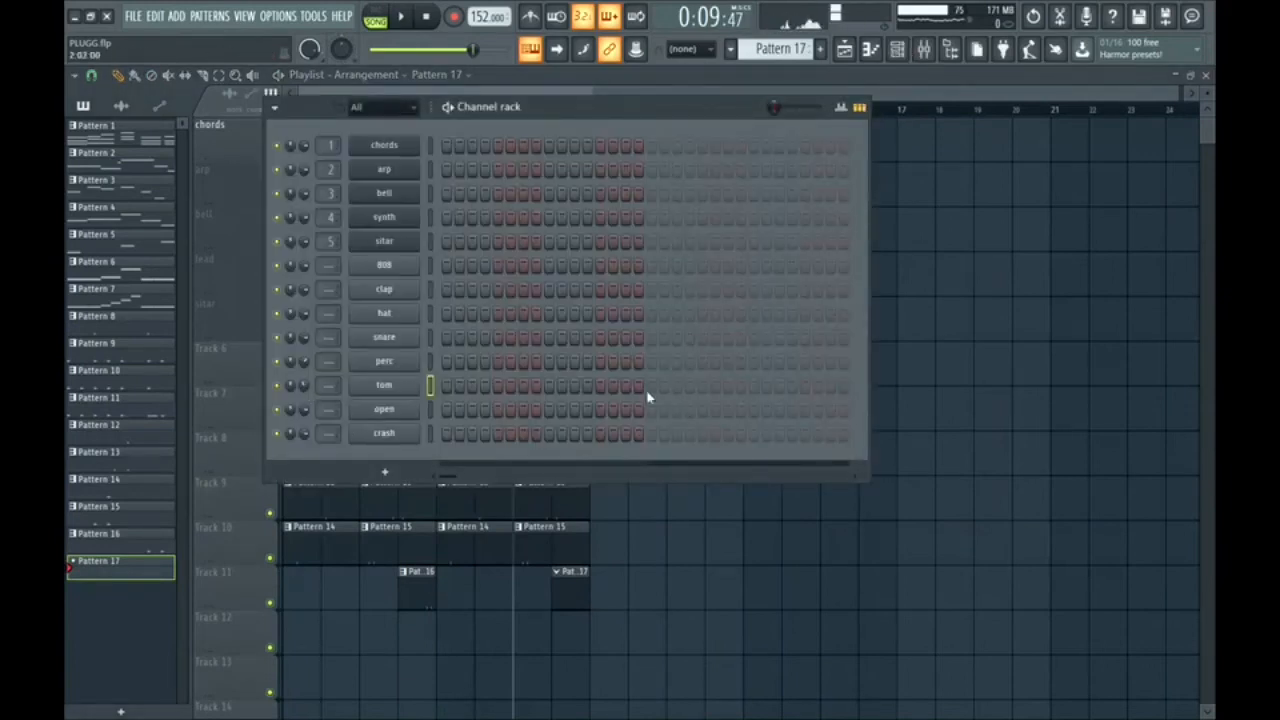
key("space")
left_click_drag(574, 387, 600, 387)
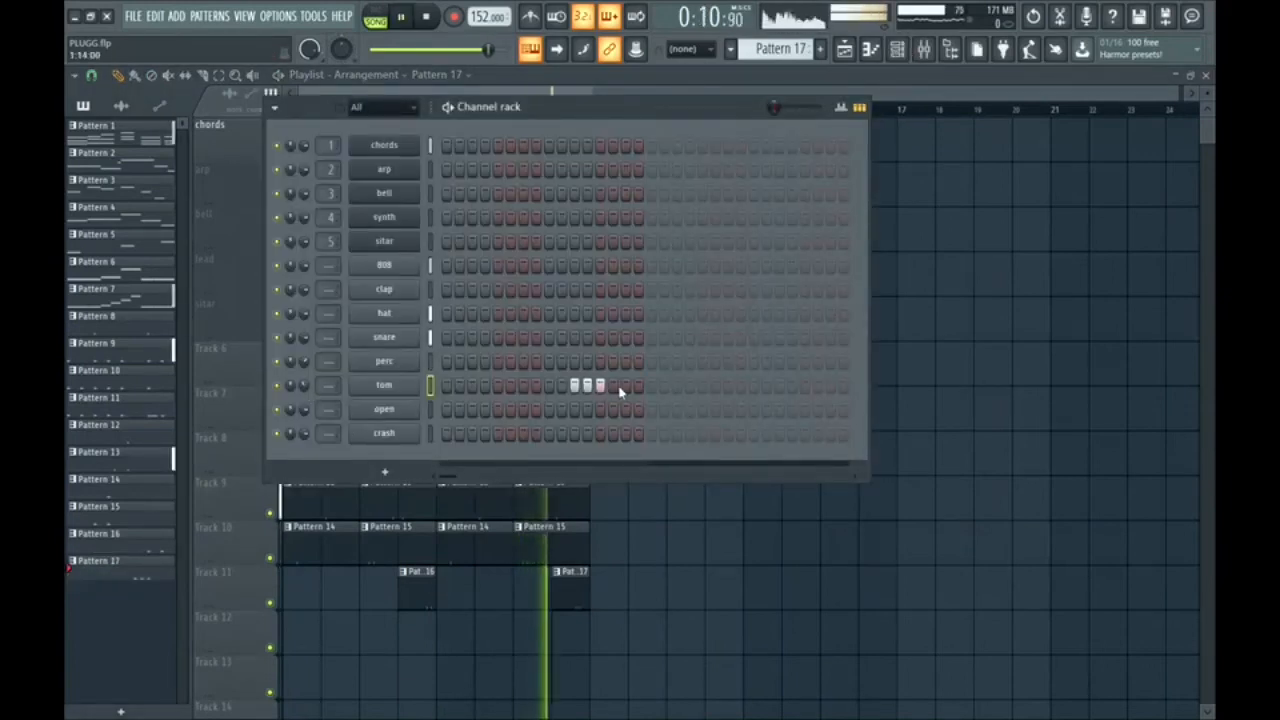
left_click(626, 387)
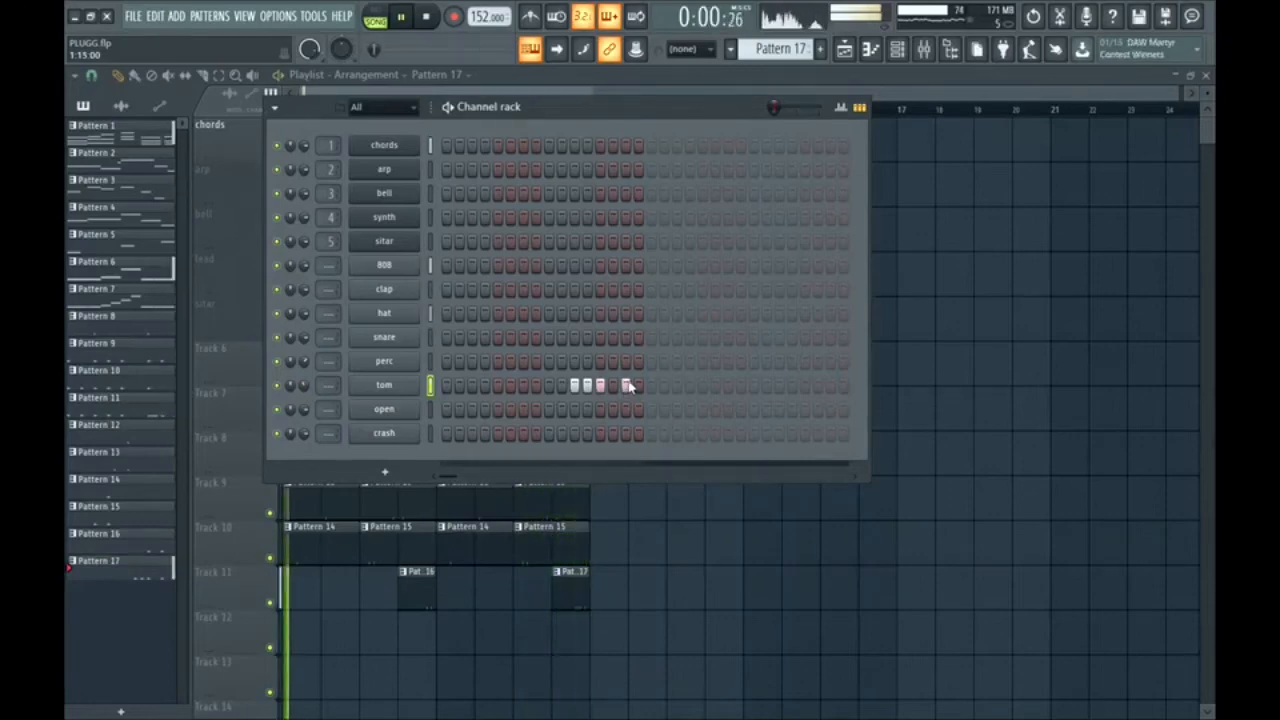
Set the tom channel's volume to about 50% and listen to the tom fill in the arrangement.
key("space")
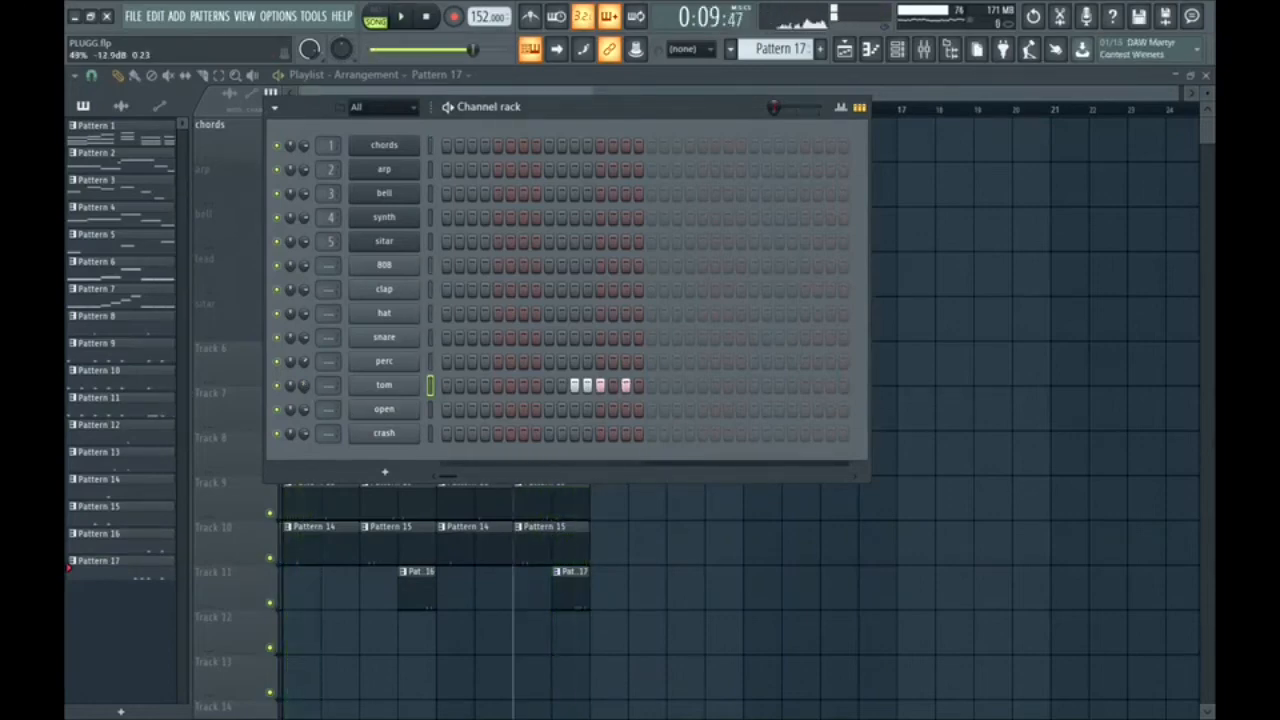
key("space")
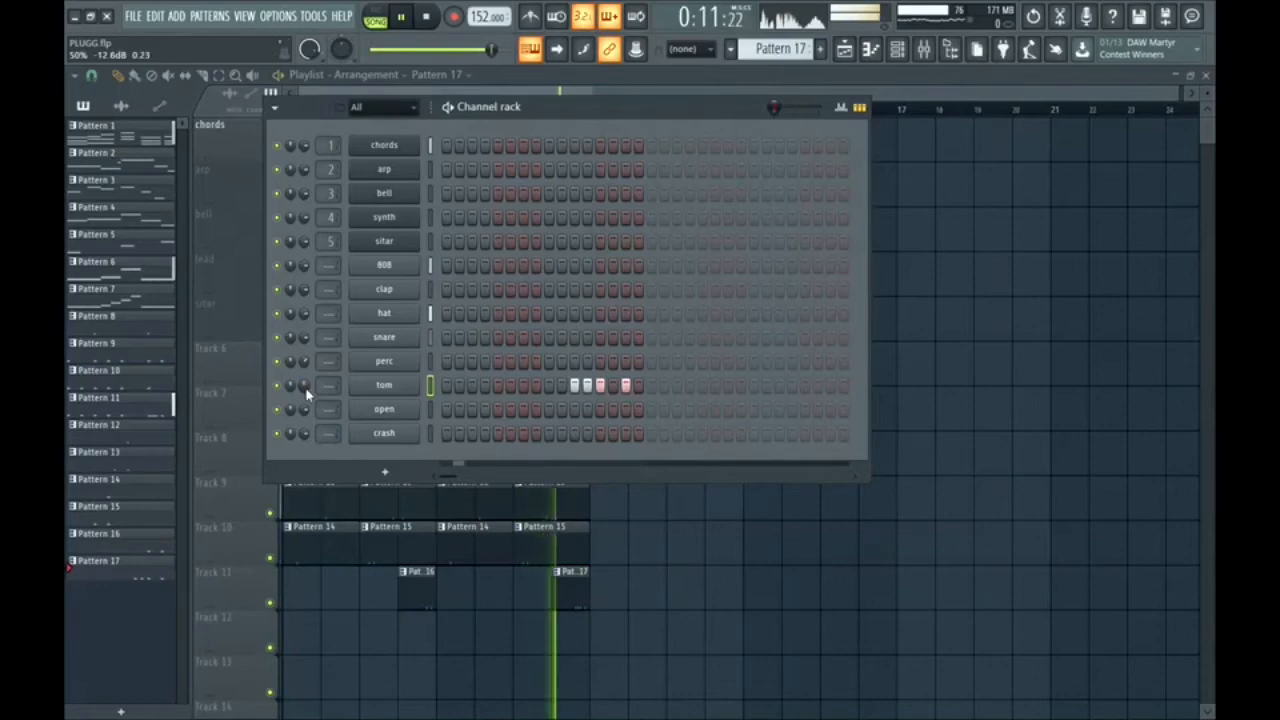
left_click(904, 49)
key("space")
Create a new two-bar pattern and fill bars 1 to 8 of Track 12 with four clips of it.
left_click(820, 49)
key("Return")
scroll(491, 371, "down", 3)
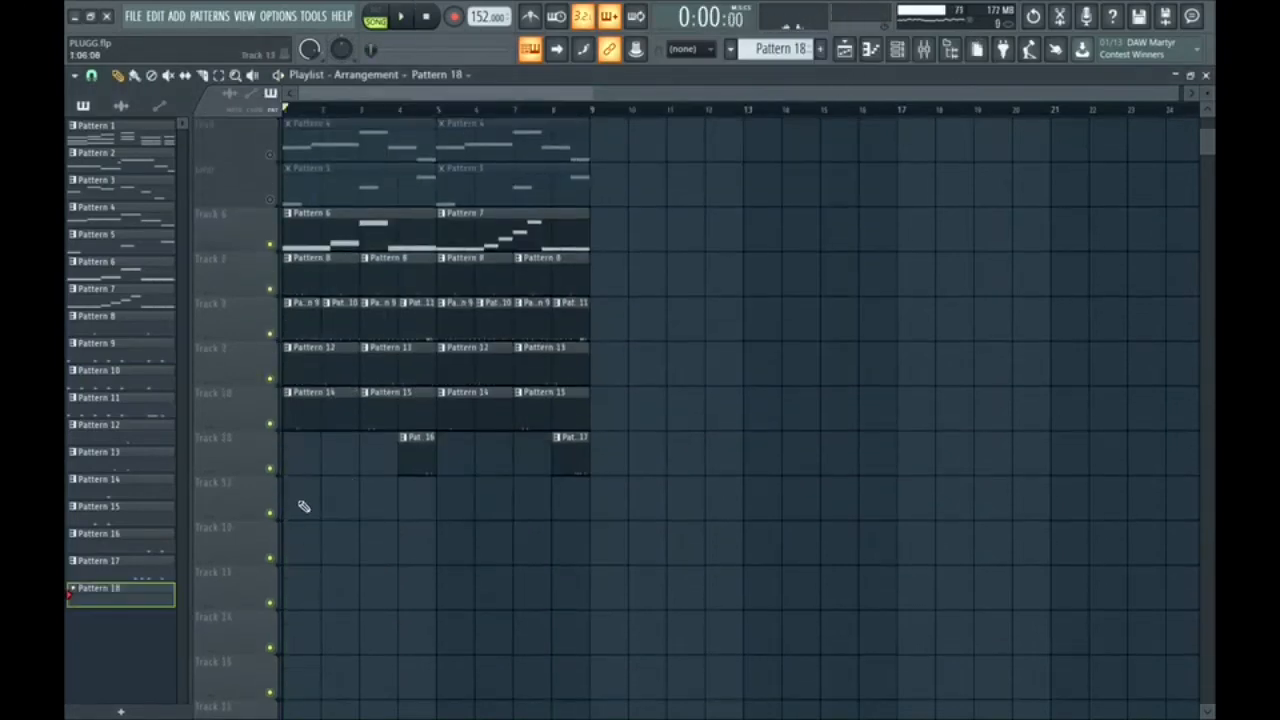
left_click(304, 506)
key("F6")
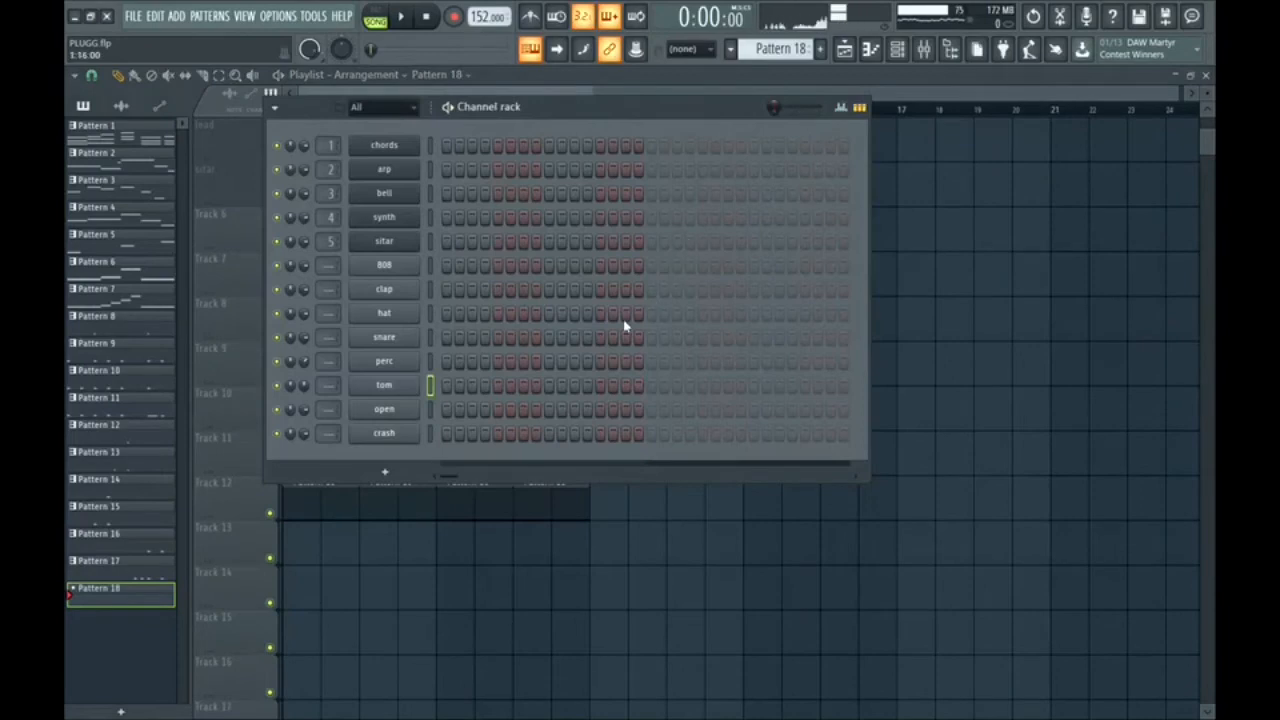
Enable the volume envelope of the open hat sample, with hold as its only stage.
left_click(402, 414)
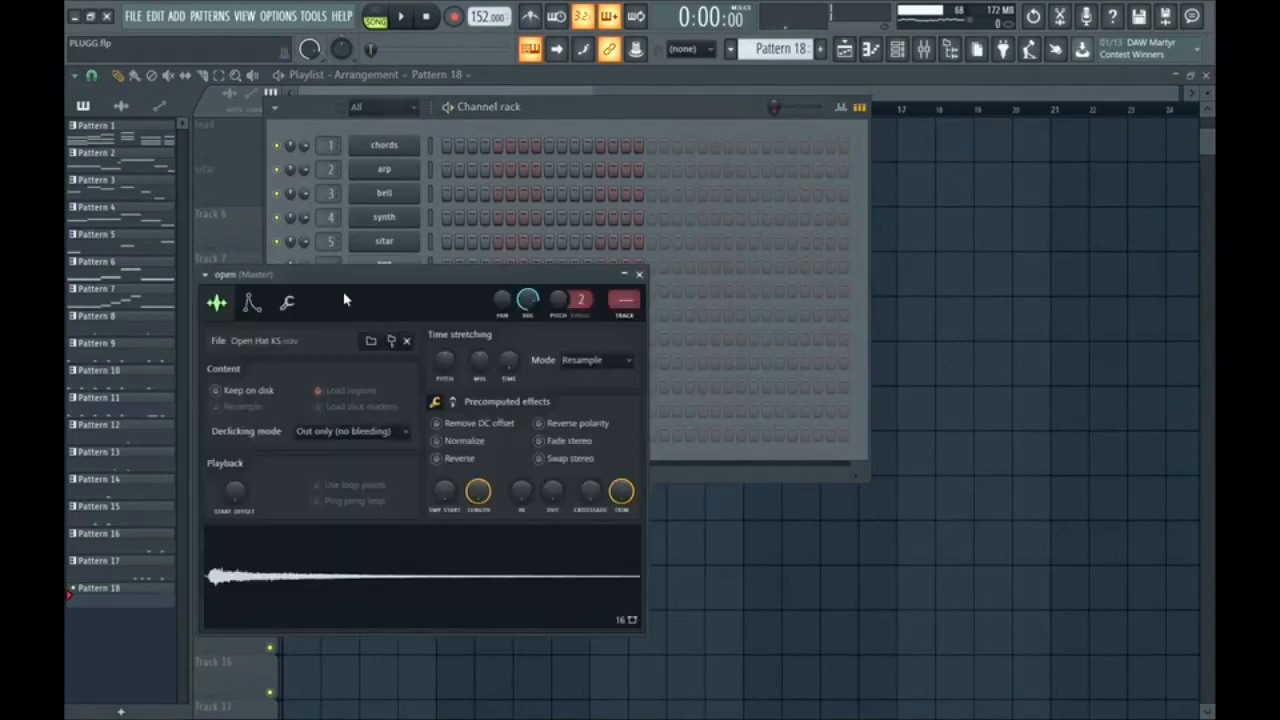
left_click_drag(343, 295, 368, 256)
left_click(271, 273)
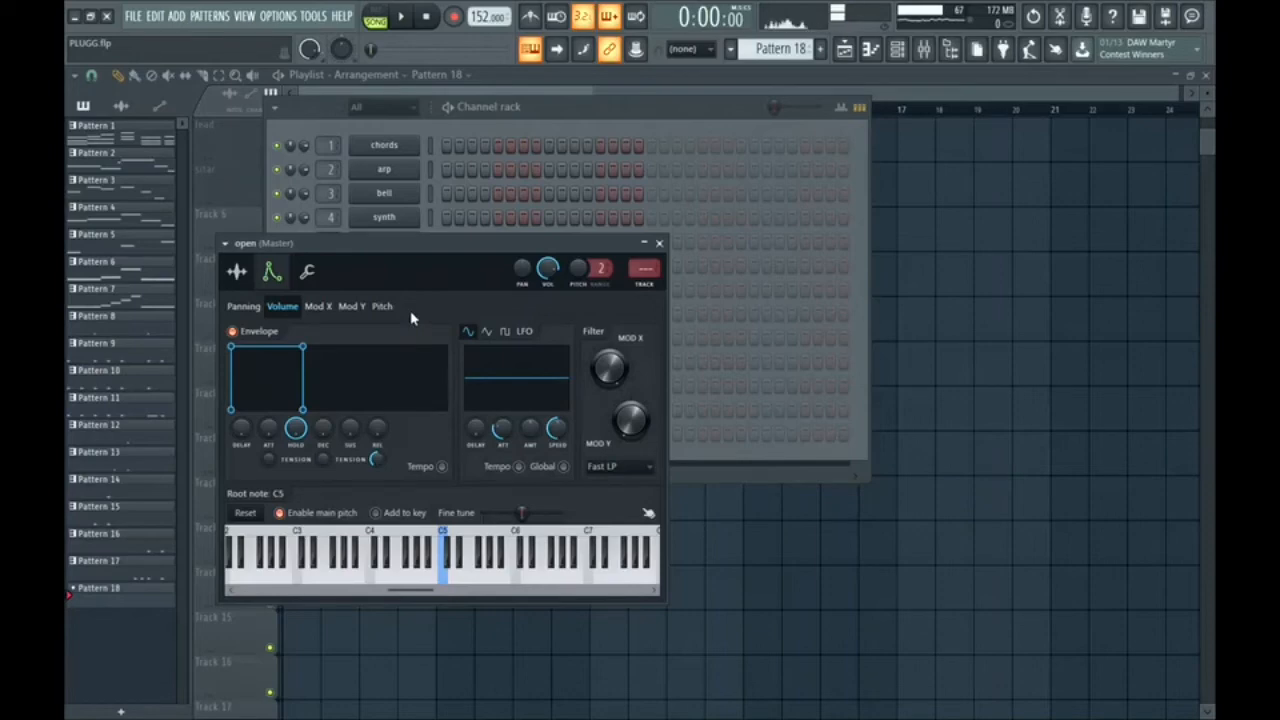
Add a one-beat C5 open hat note on beat 2 of both bars of Pattern 18 and audition the pattern on its own.
key("F7")
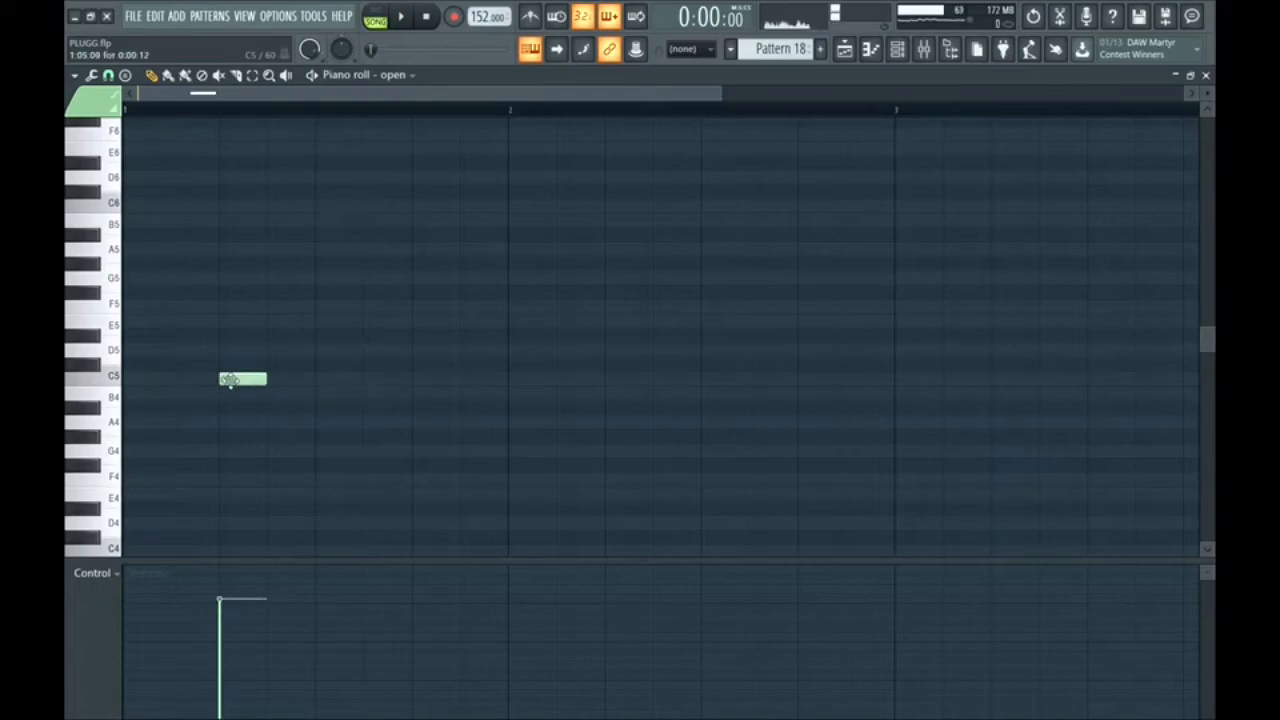
left_click_drag(407, 374, 314, 377)
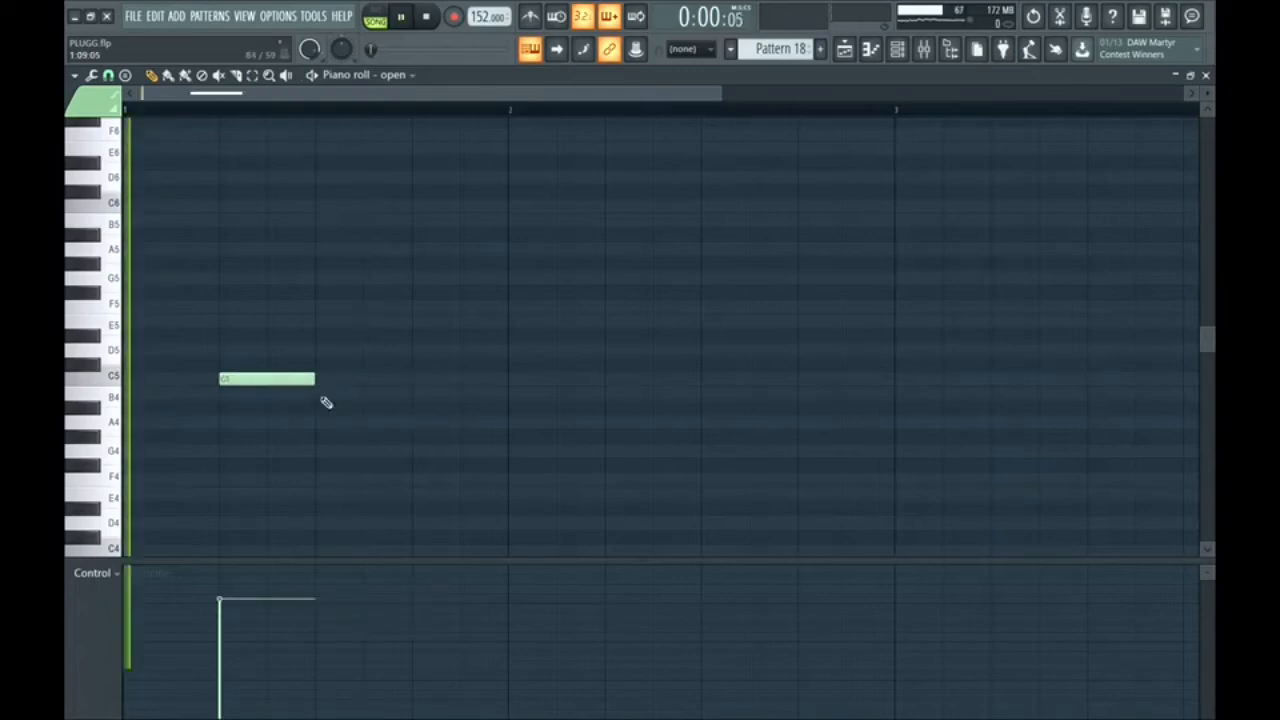
key("space")
left_click(425, 17)
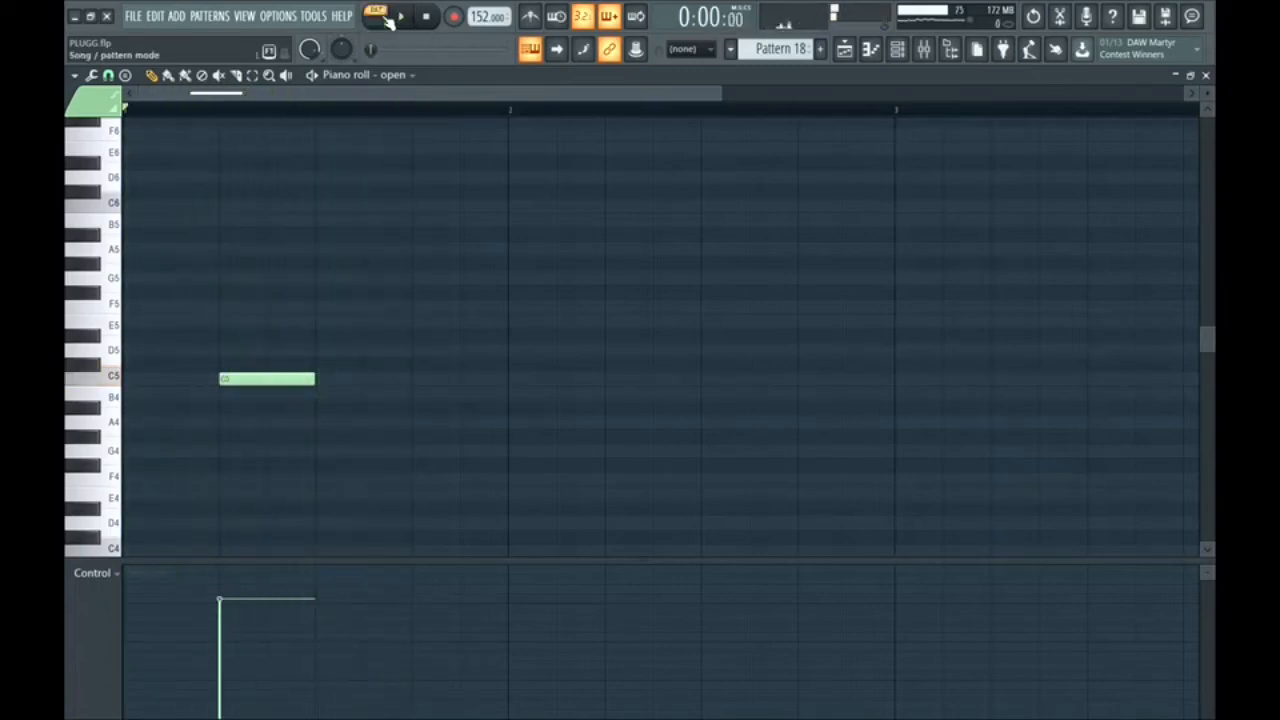
key("space")
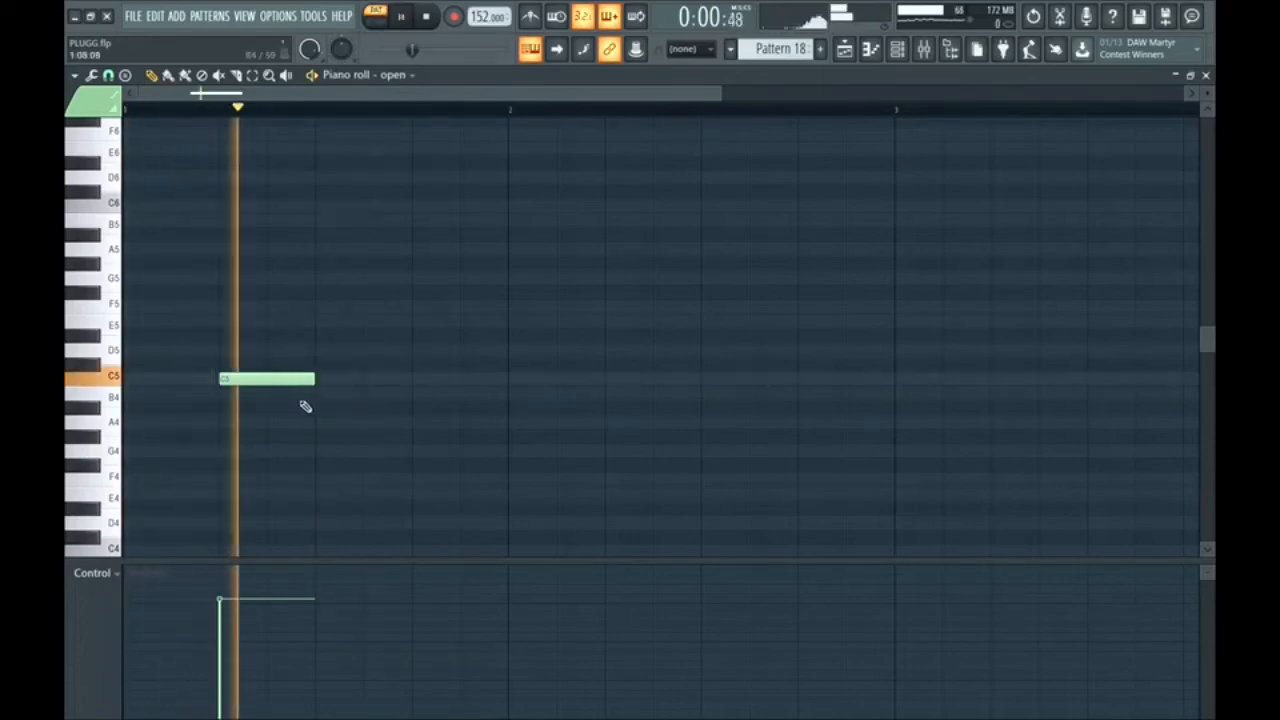
key("space")
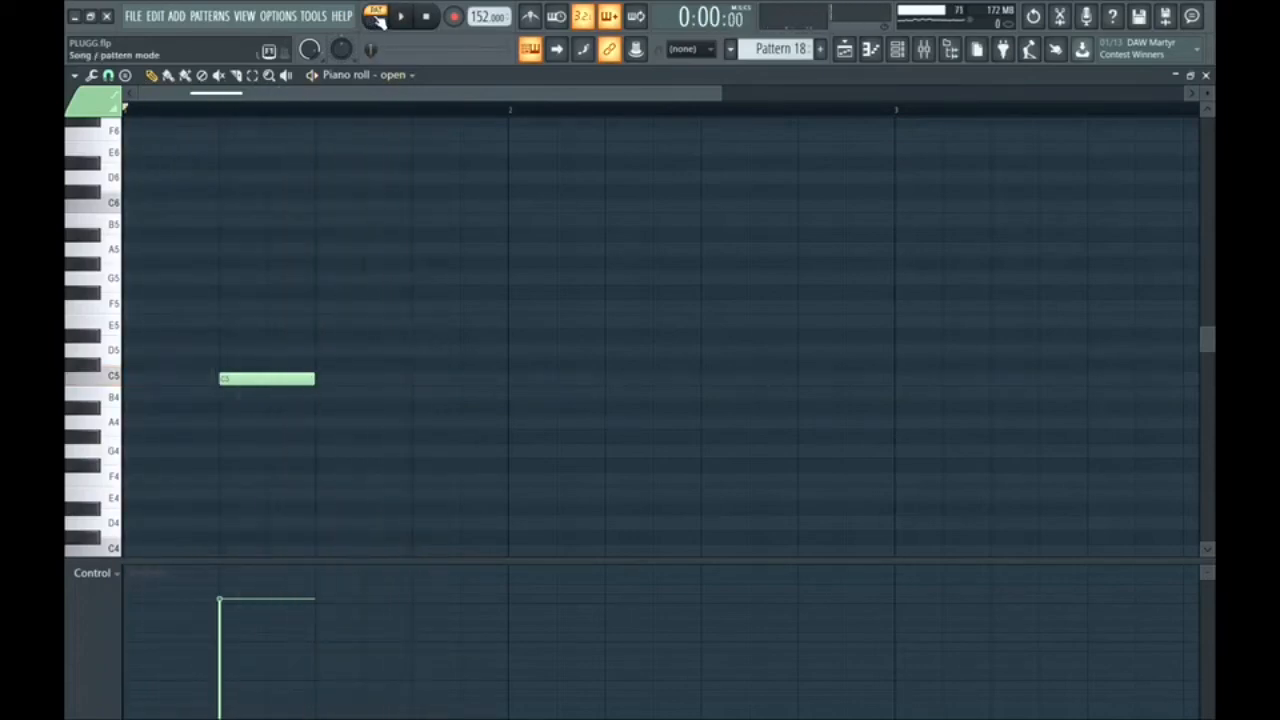
left_click(846, 51)
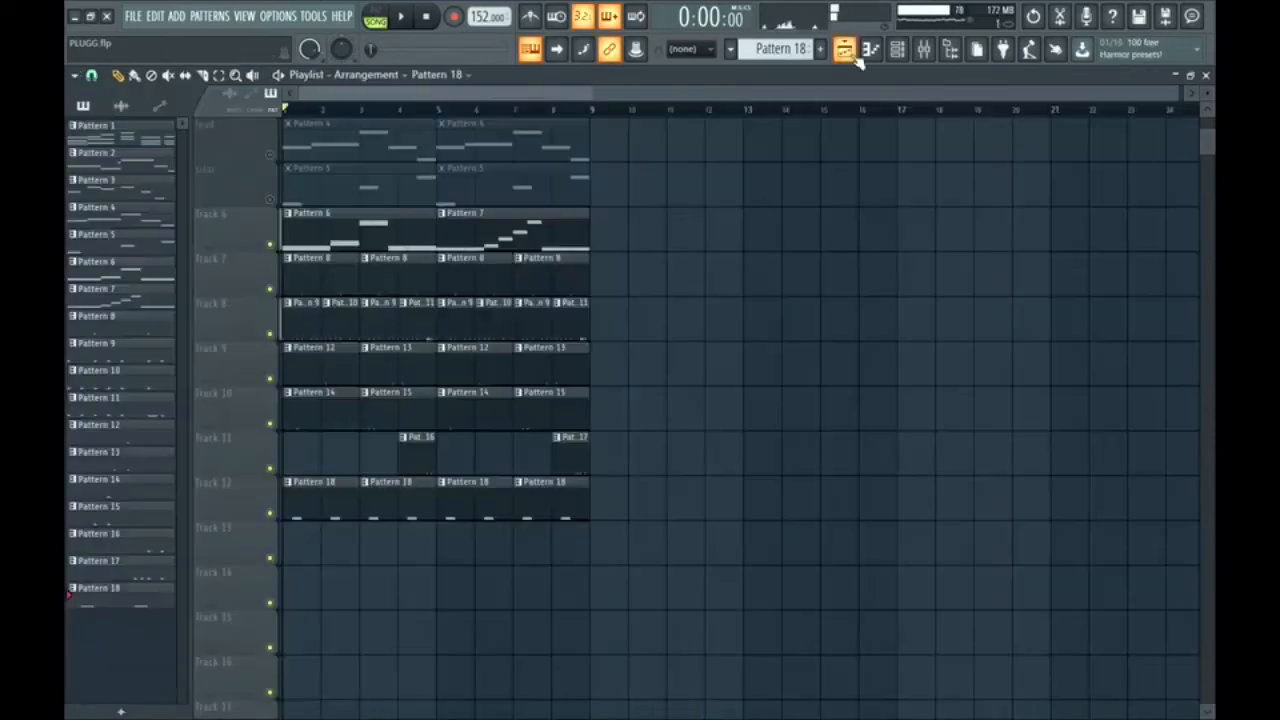
Place a new one-bar pattern at bar 1 of Track 13 with a crash on step 1, and lower the crash channel's volume during playback.
left_click(822, 50)
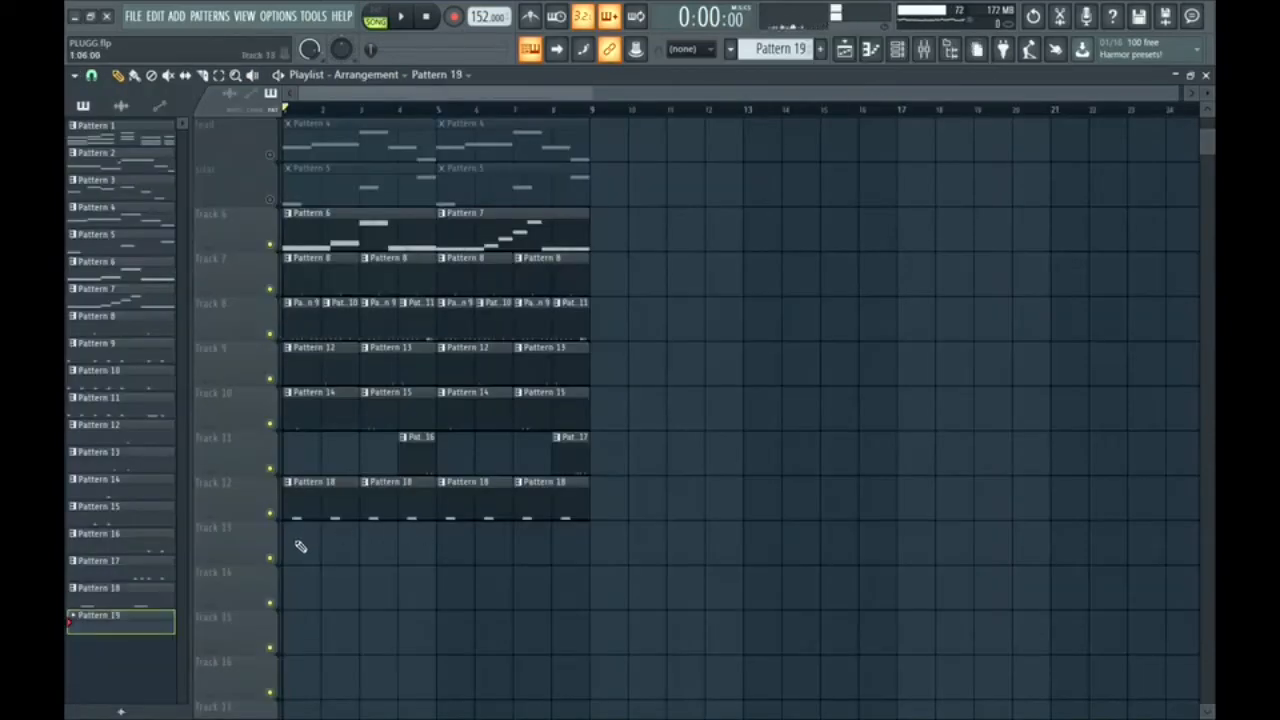
key("F6")
key("space")
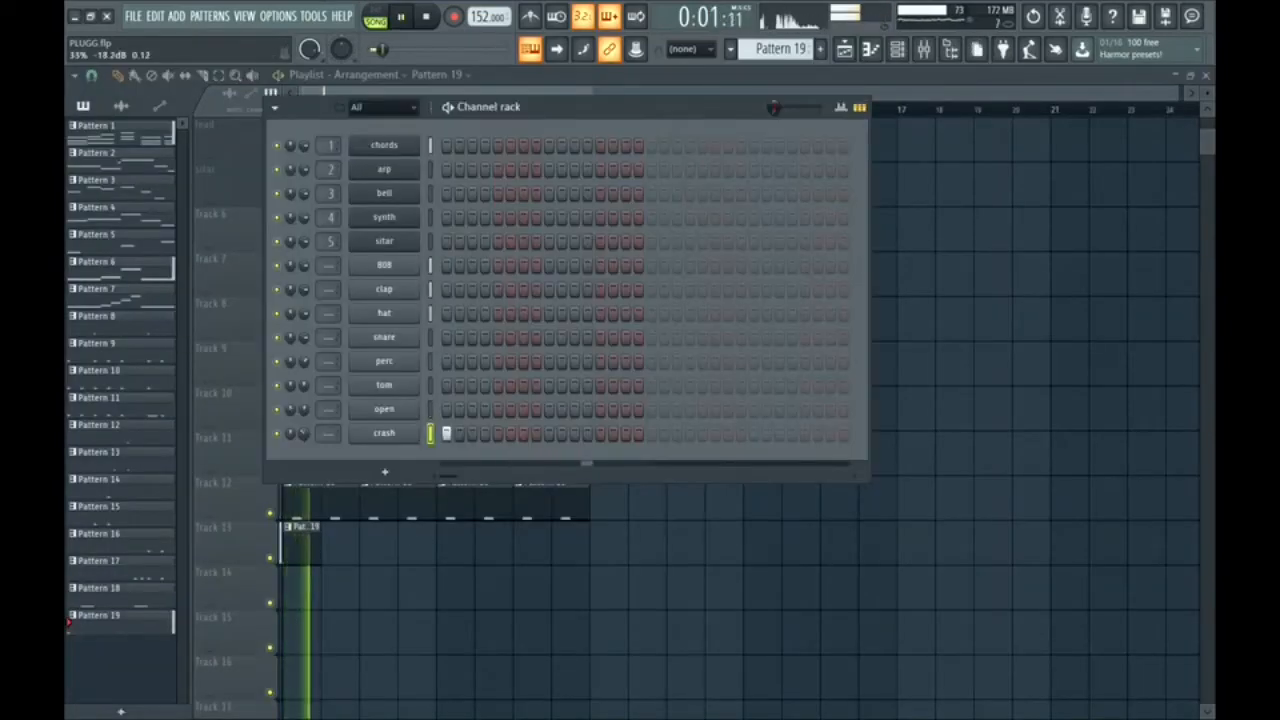
left_click(901, 55)
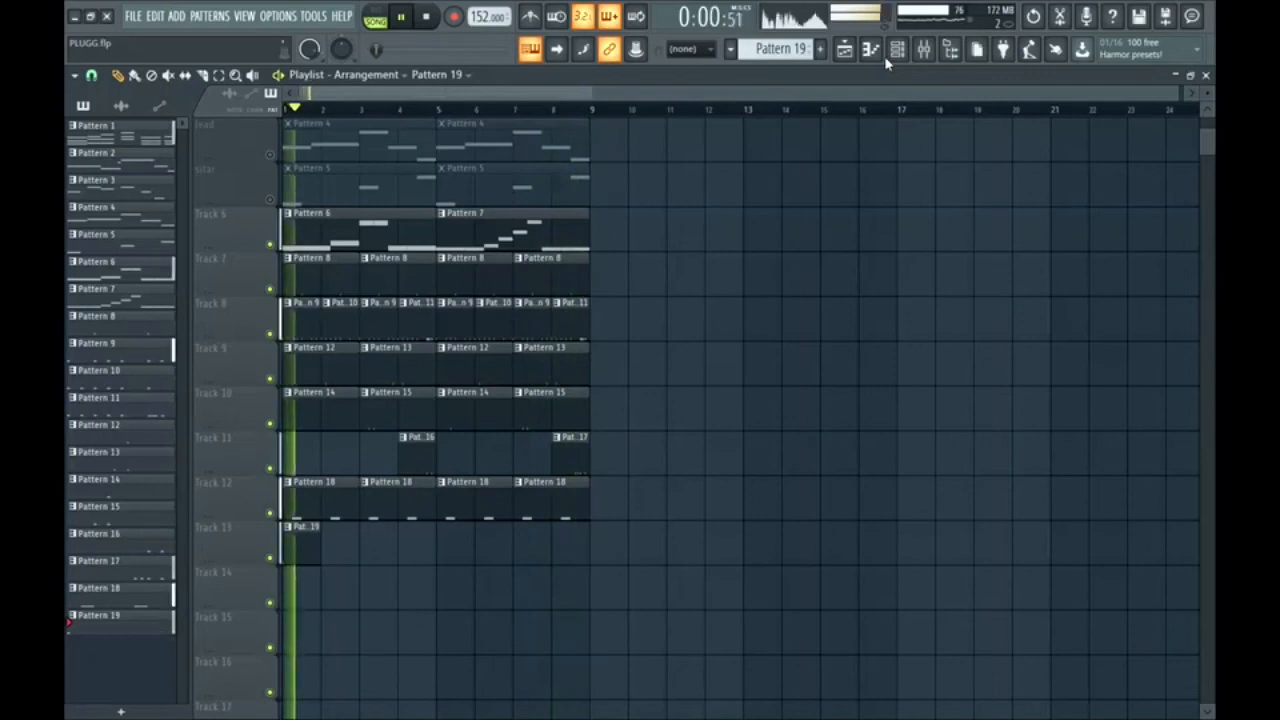
key("space")
Unmute the arp, bell, lead and sitar tracks, and trim the first two bars off the Pattern 6 clip on Track 6.
scroll(559, 320, "up", 3)
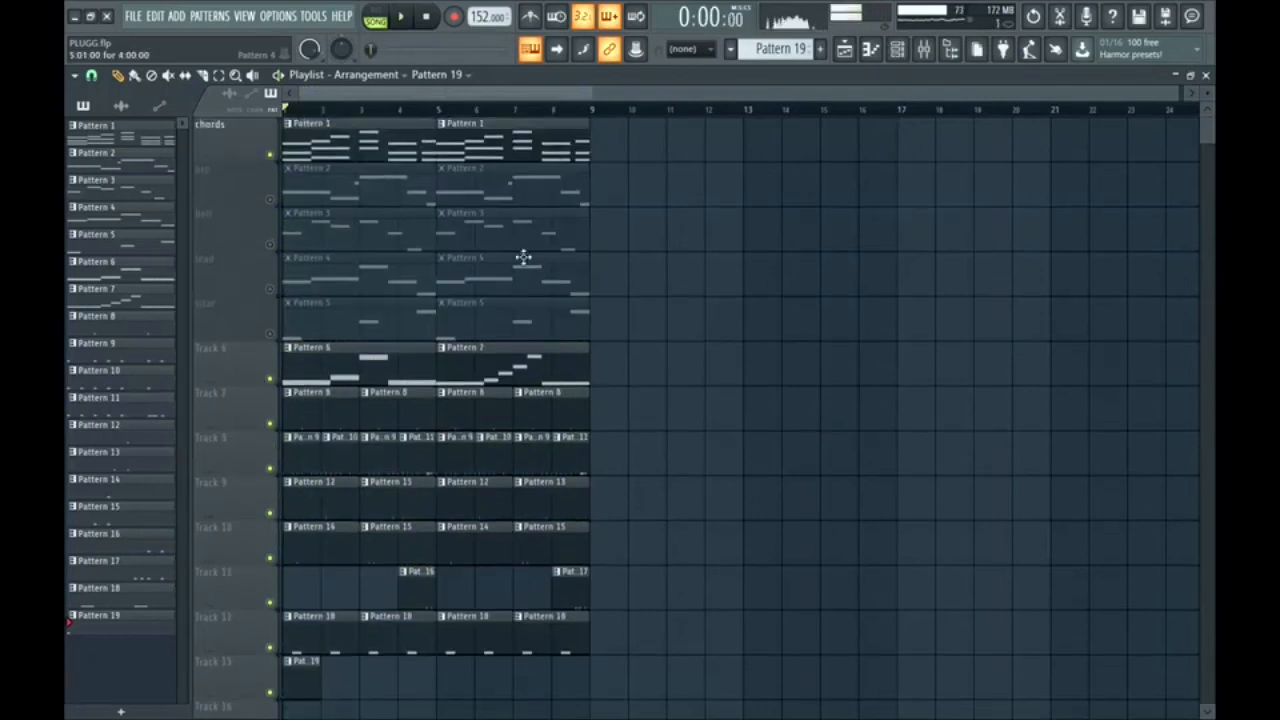
left_click(272, 201)
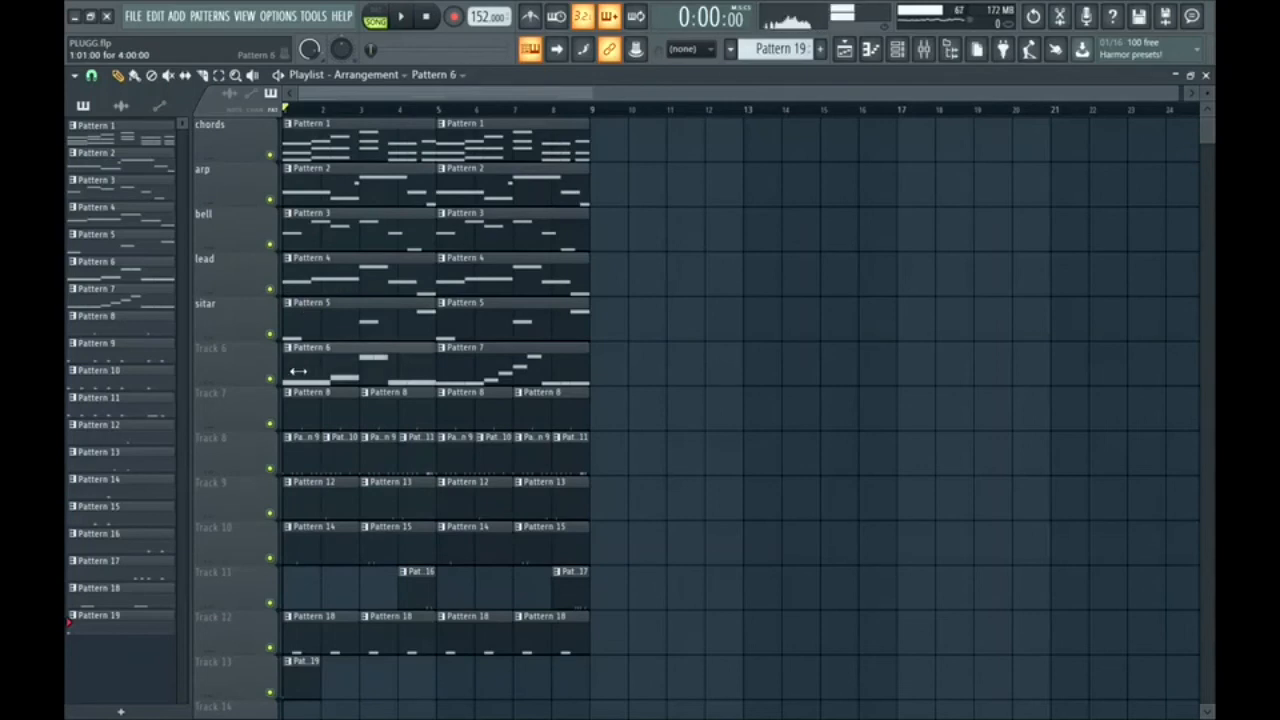
key("space")
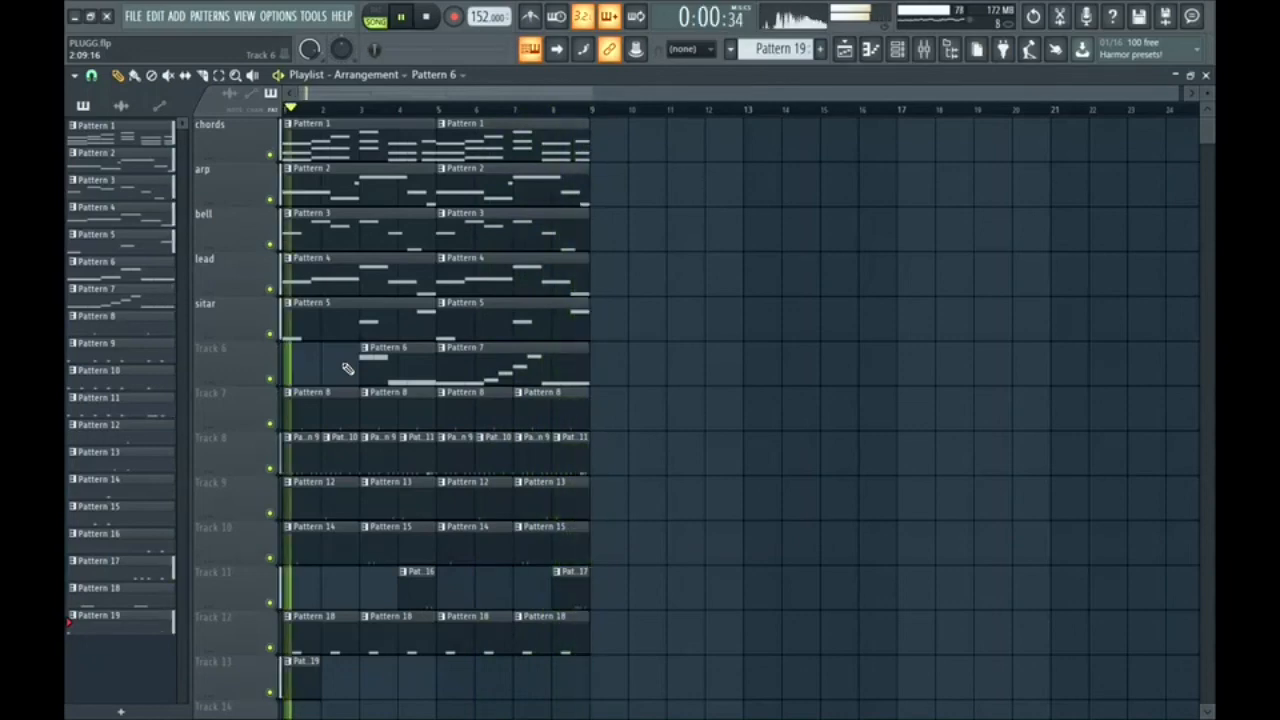
key("space")
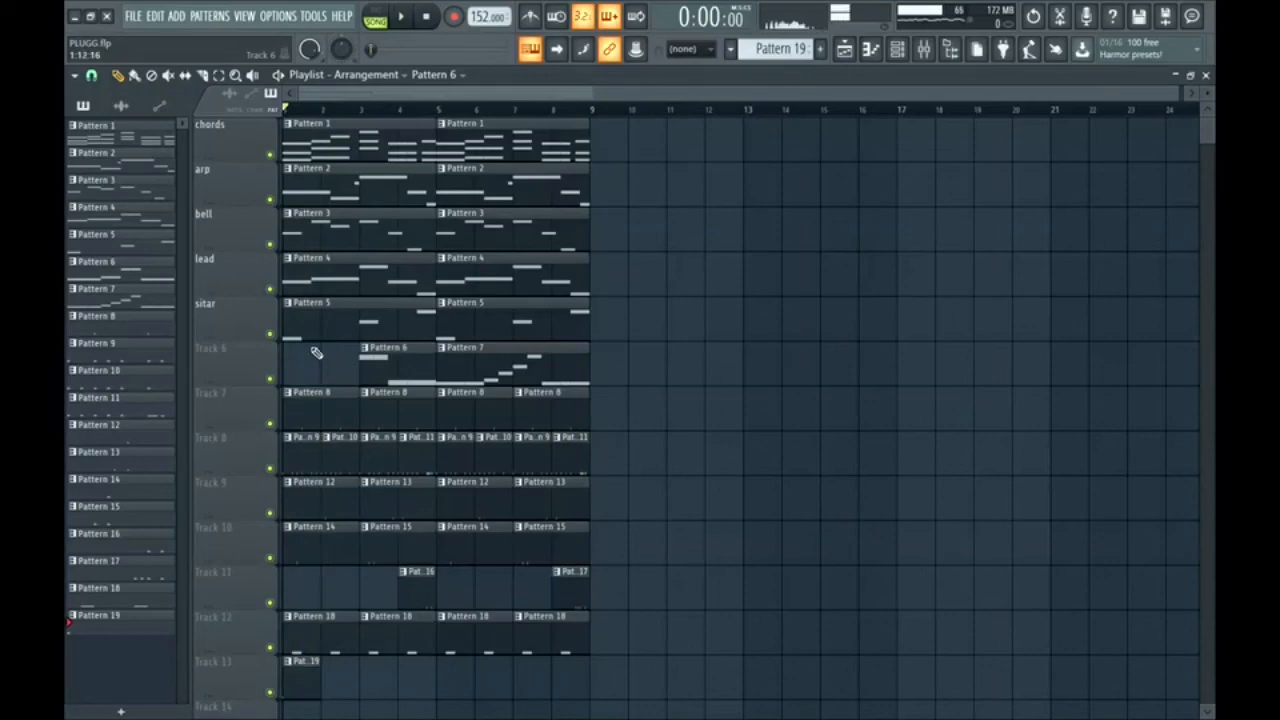
Duplicate the eight-bar arrangement into bars 9 to 16, with the full four-bar Pattern 6 clip at bar 9, and play it.
key("ctrl+b")
key("space")
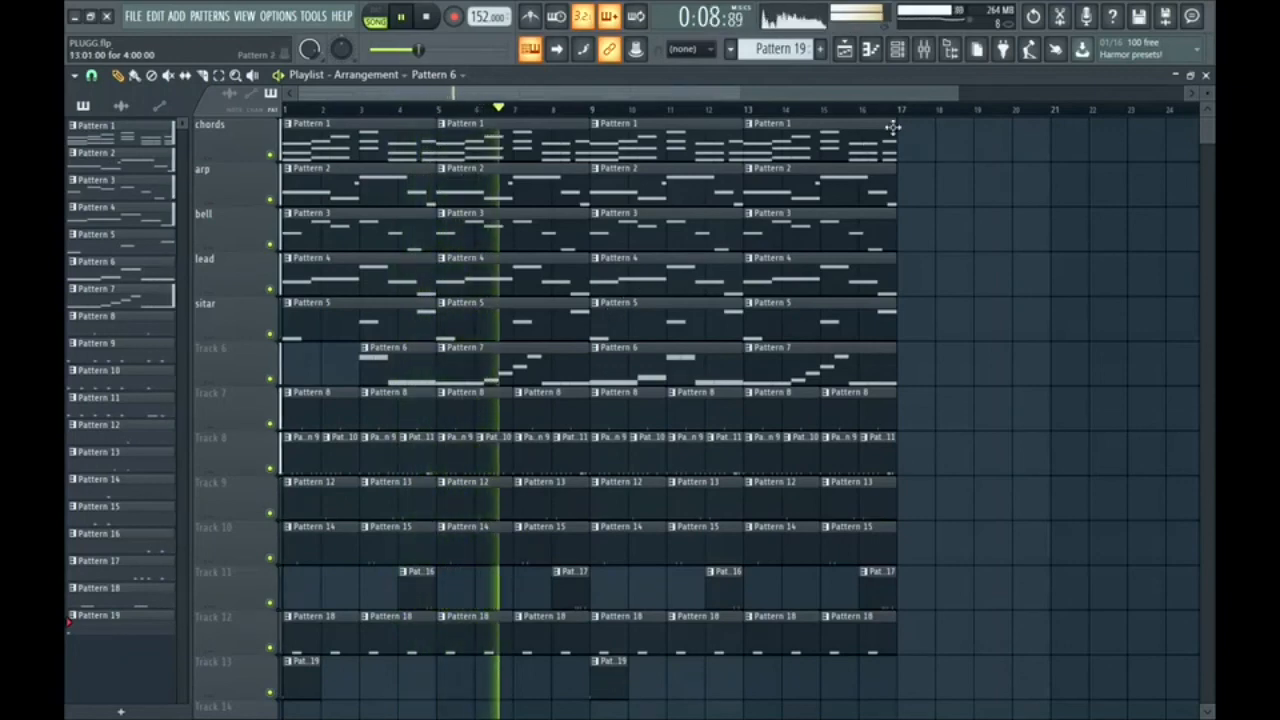
Lower the band 3 peak in the snare mixer track's Fruity parametric EQ 2 to 1.1 dB during playback.
left_click(924, 49)
left_click(451, 283)
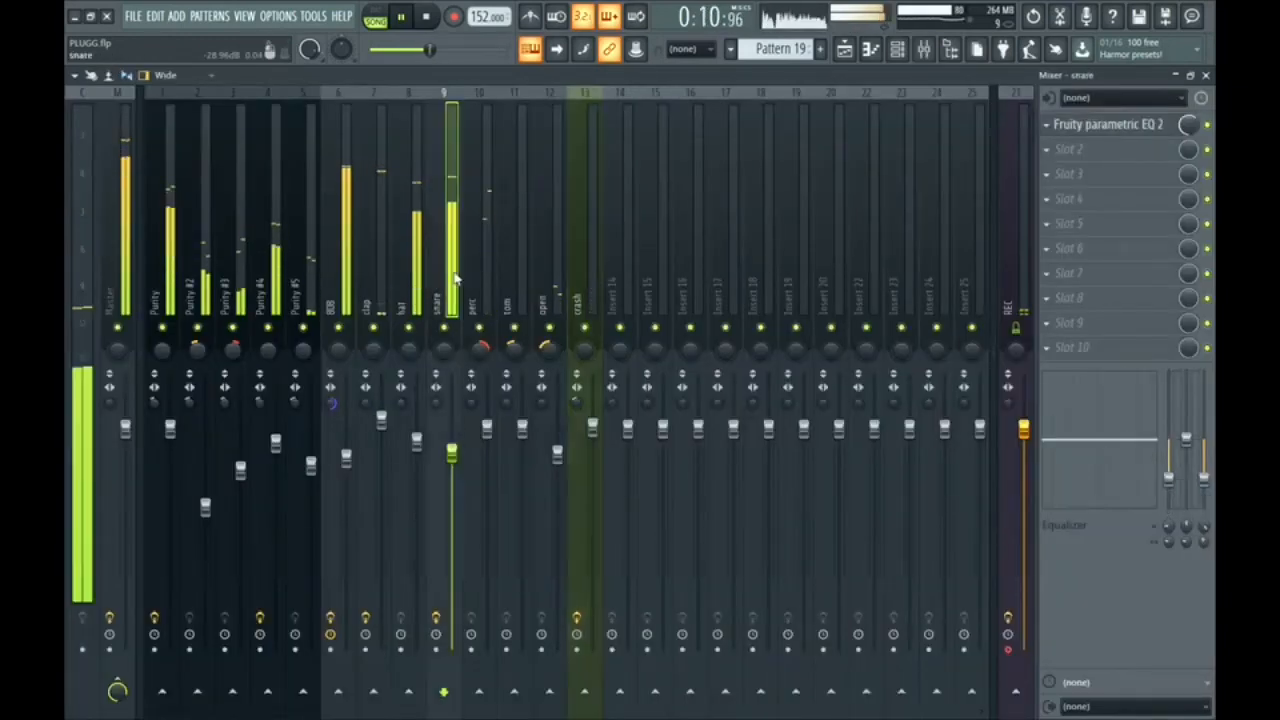
left_click(1118, 128)
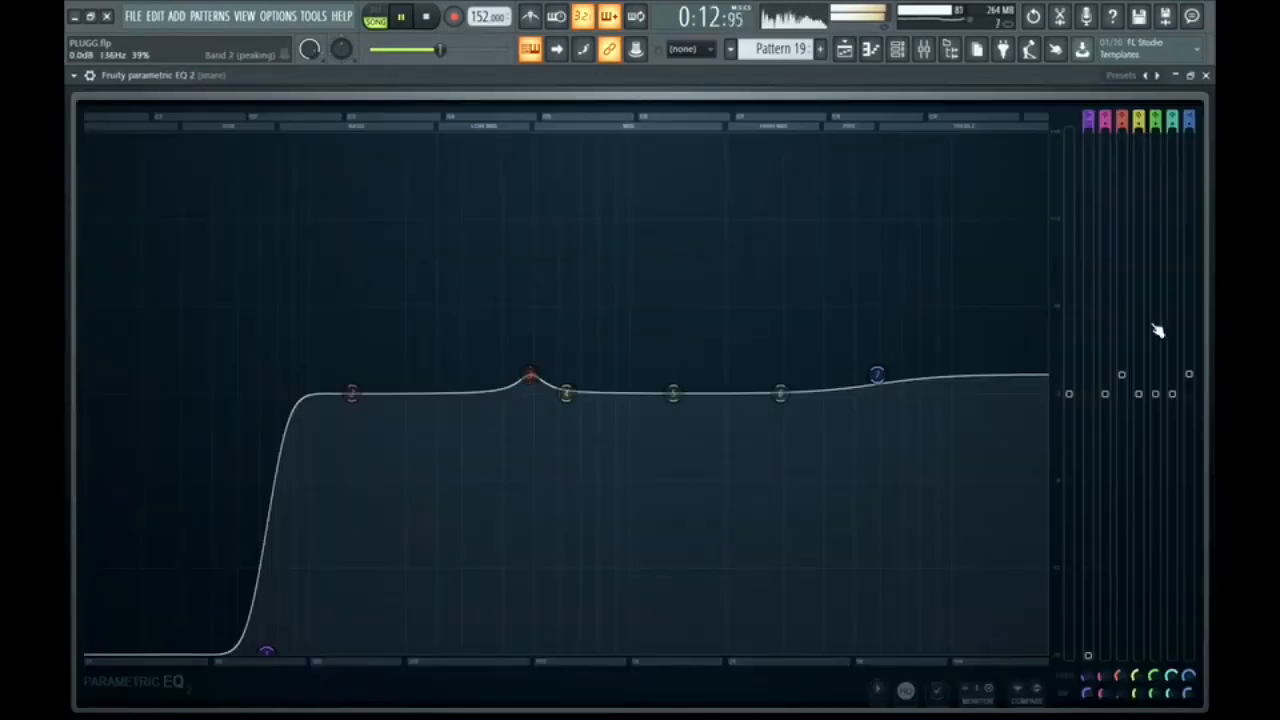
left_click_drag(1126, 379, 1126, 381)
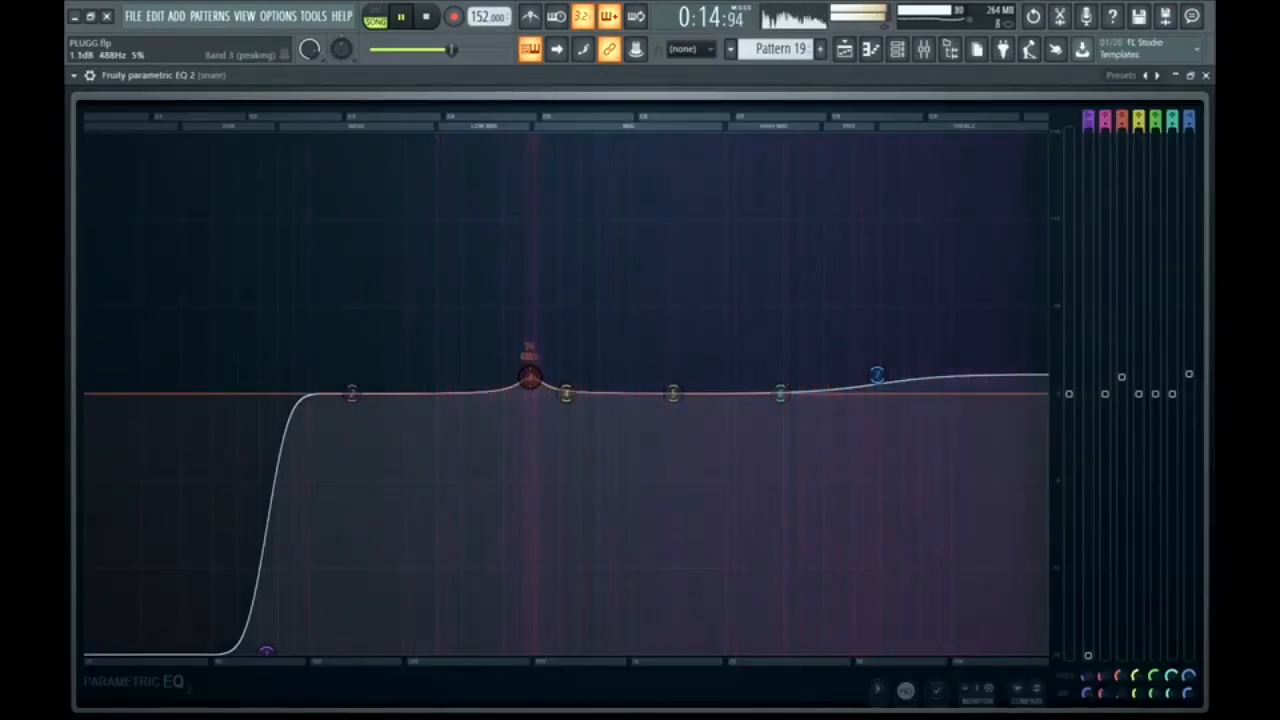
left_click(1206, 75)
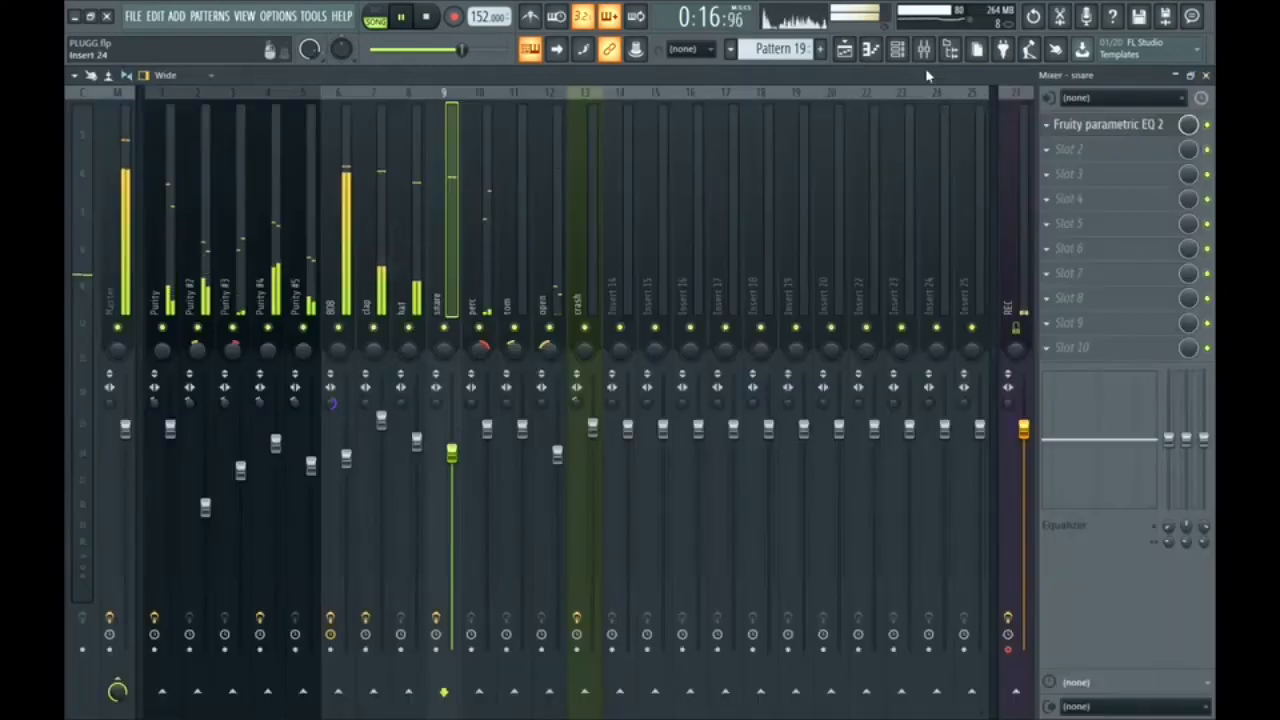
left_click(1206, 75)
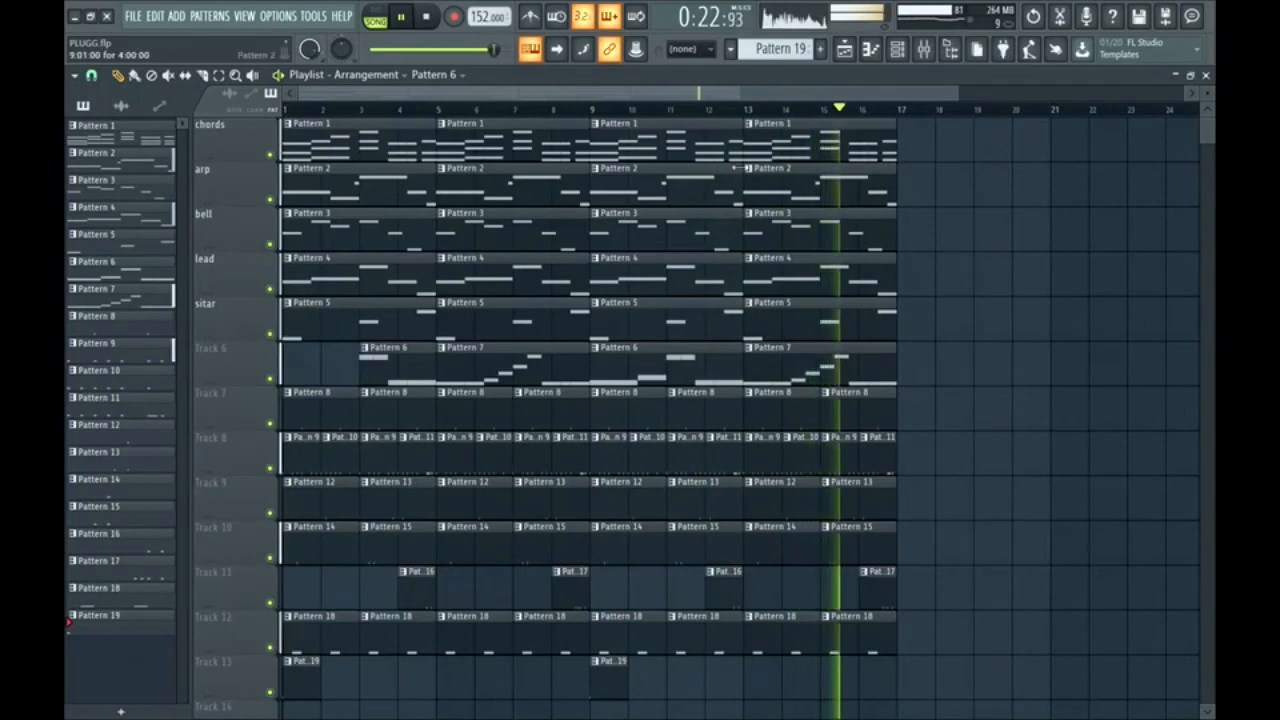
Stop playback of the sixteen-bar arrangement and make Pattern 1 the active pattern from its first clip on the chords track.
scroll(735, 168, "down", 3)
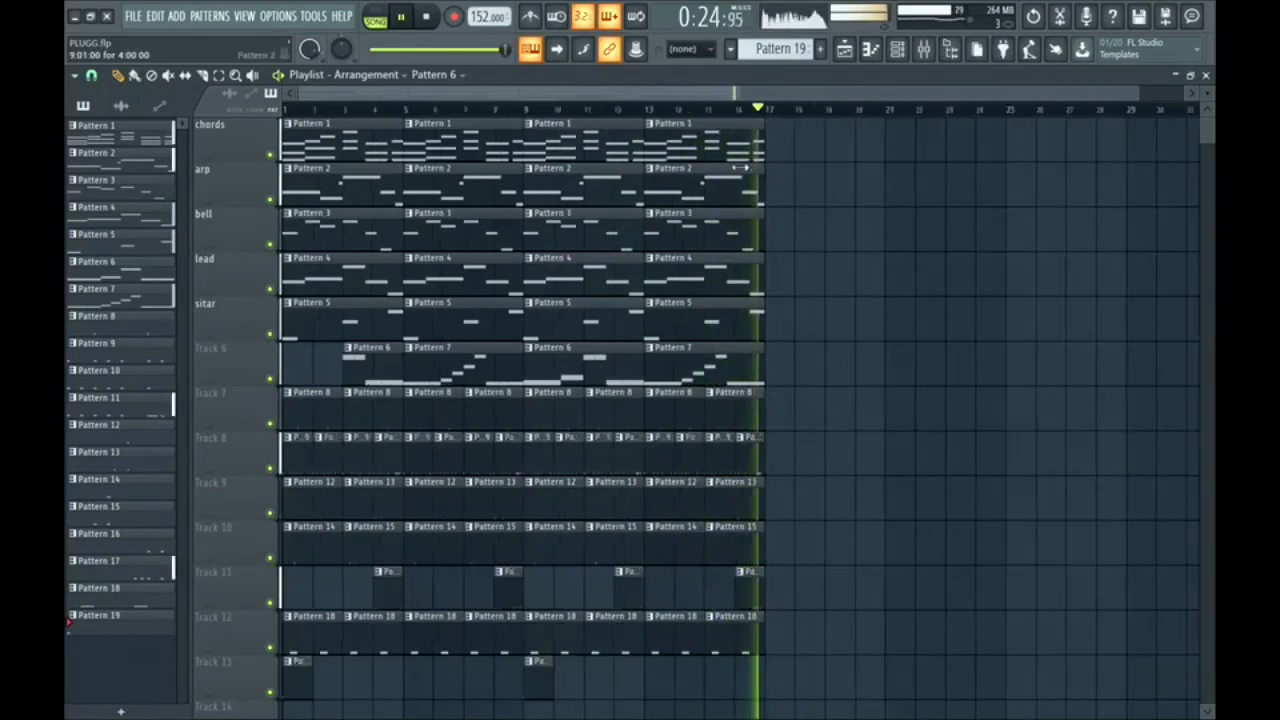
key("space")
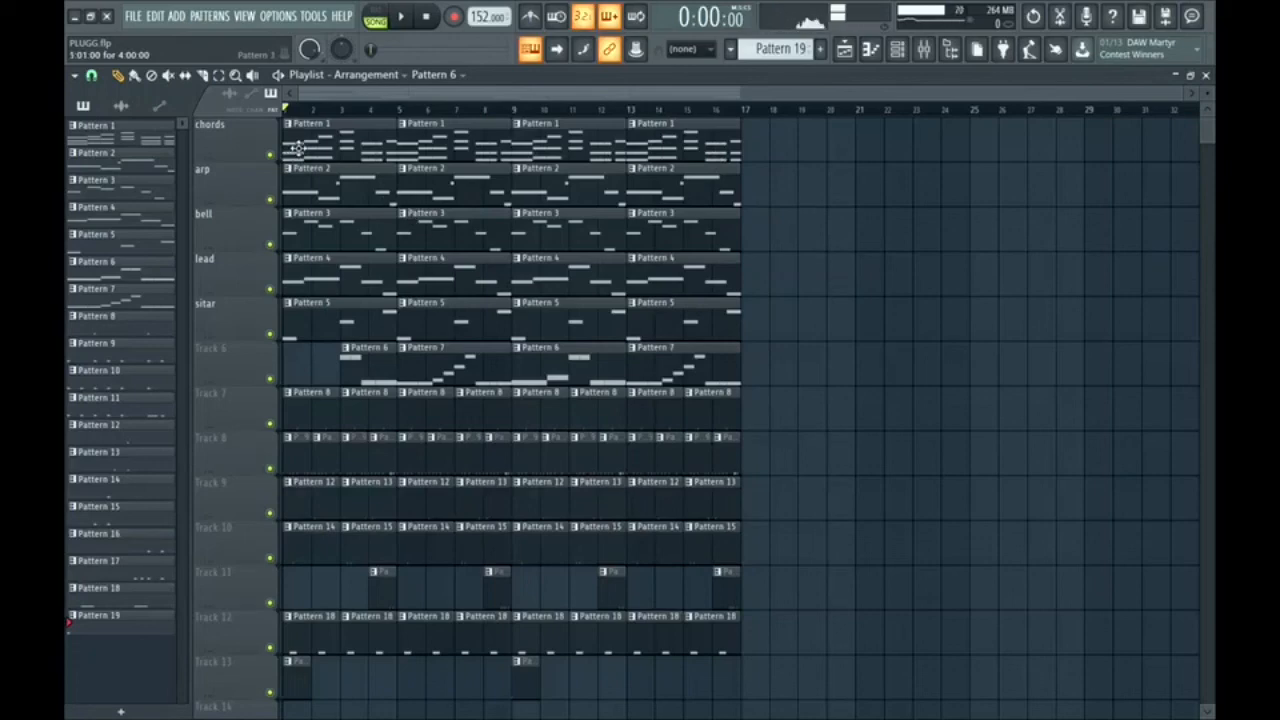
mouse_move(300, 140)
left_mouse_down()
mouse_move(360, 185)
mouse_move(297, 138)
left_mouse_up()
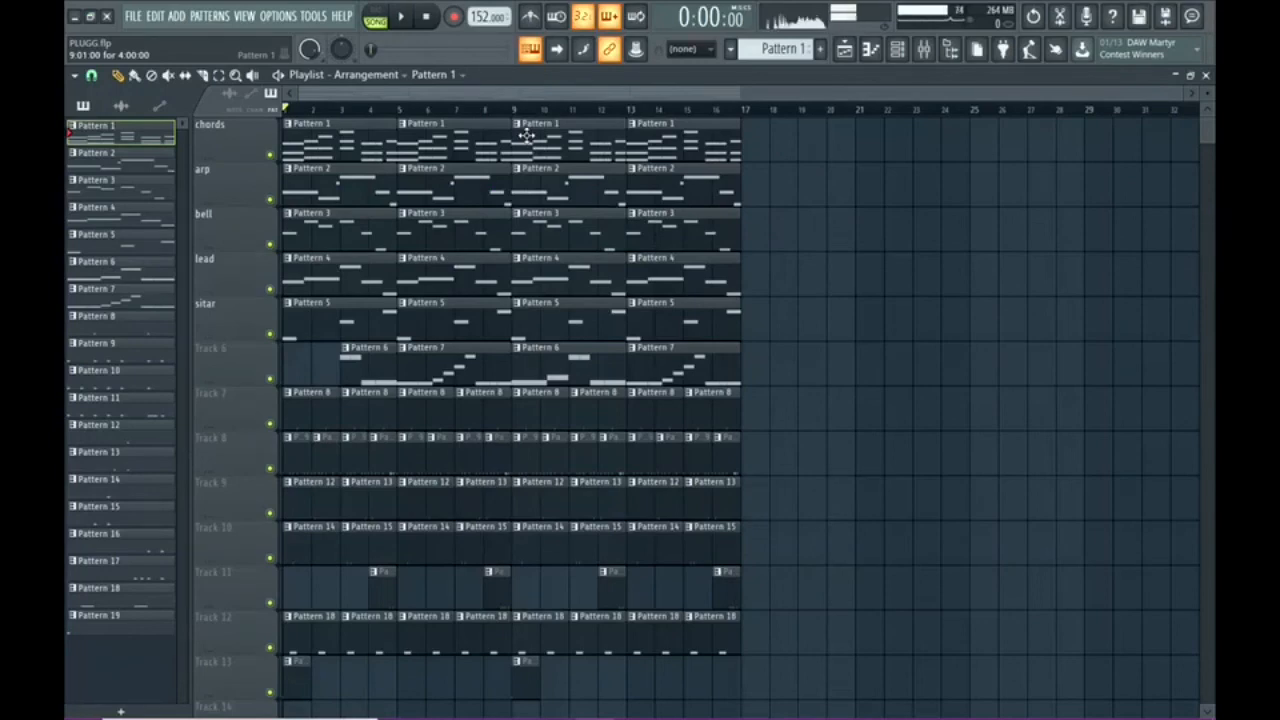